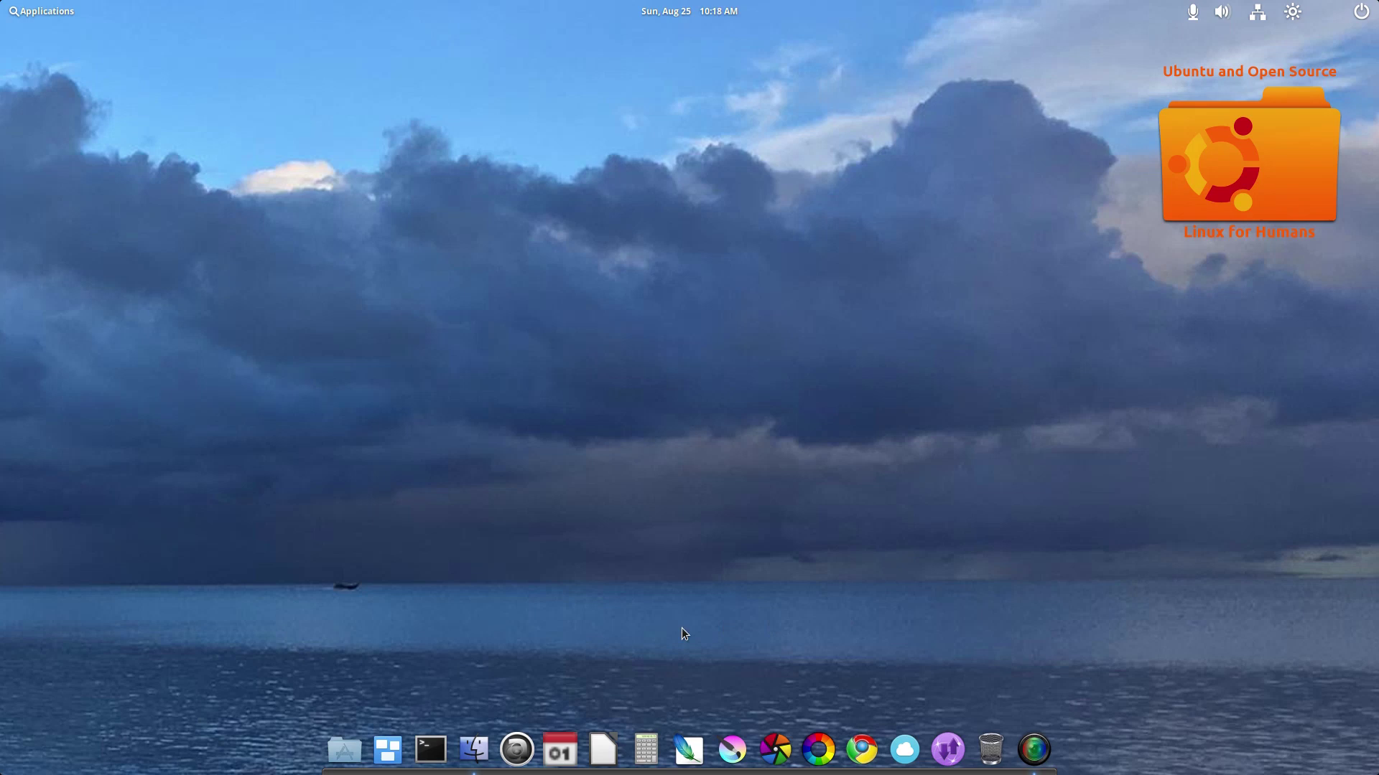
# Open f1040--2017.pdf from the PDF applications in Linux folder.
pyautogui.click(471, 750)
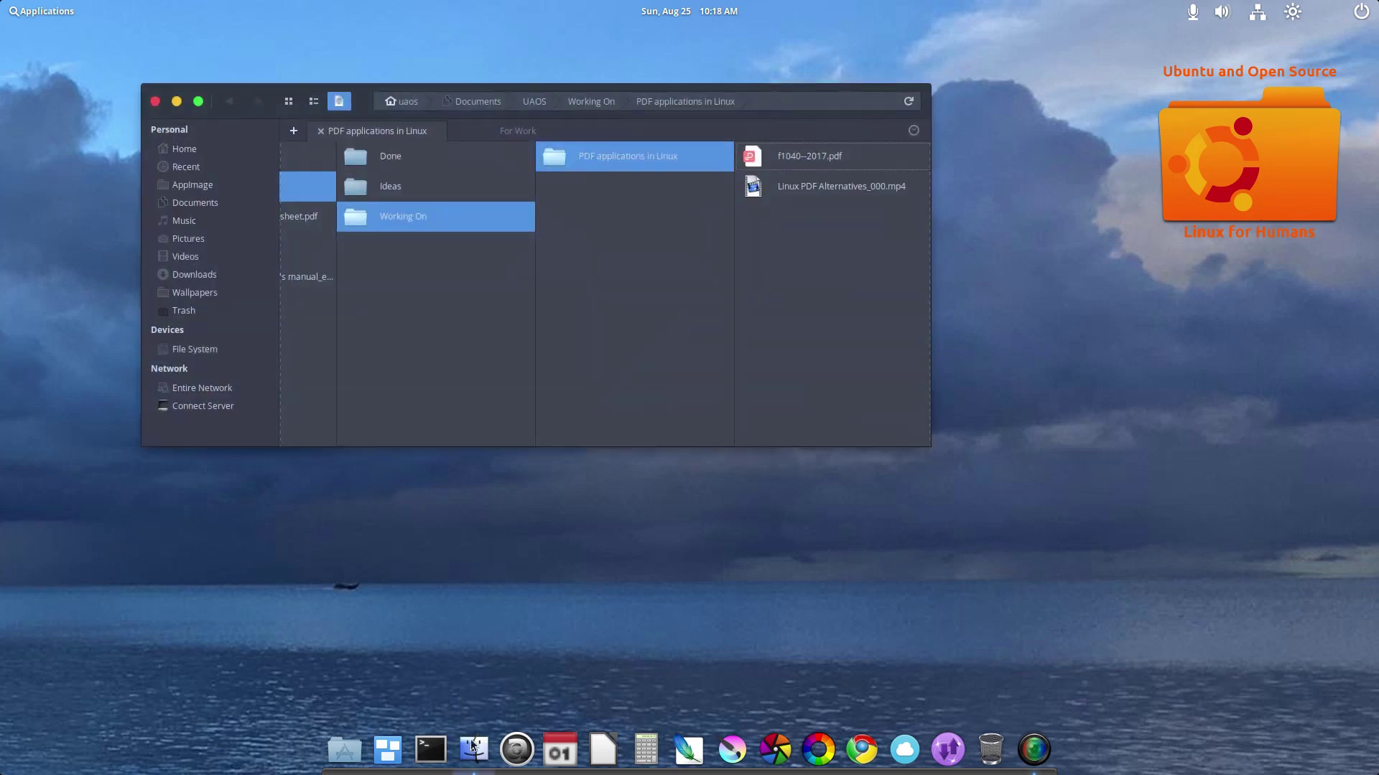
pyautogui.click(816, 192)
pyautogui.click(807, 163)
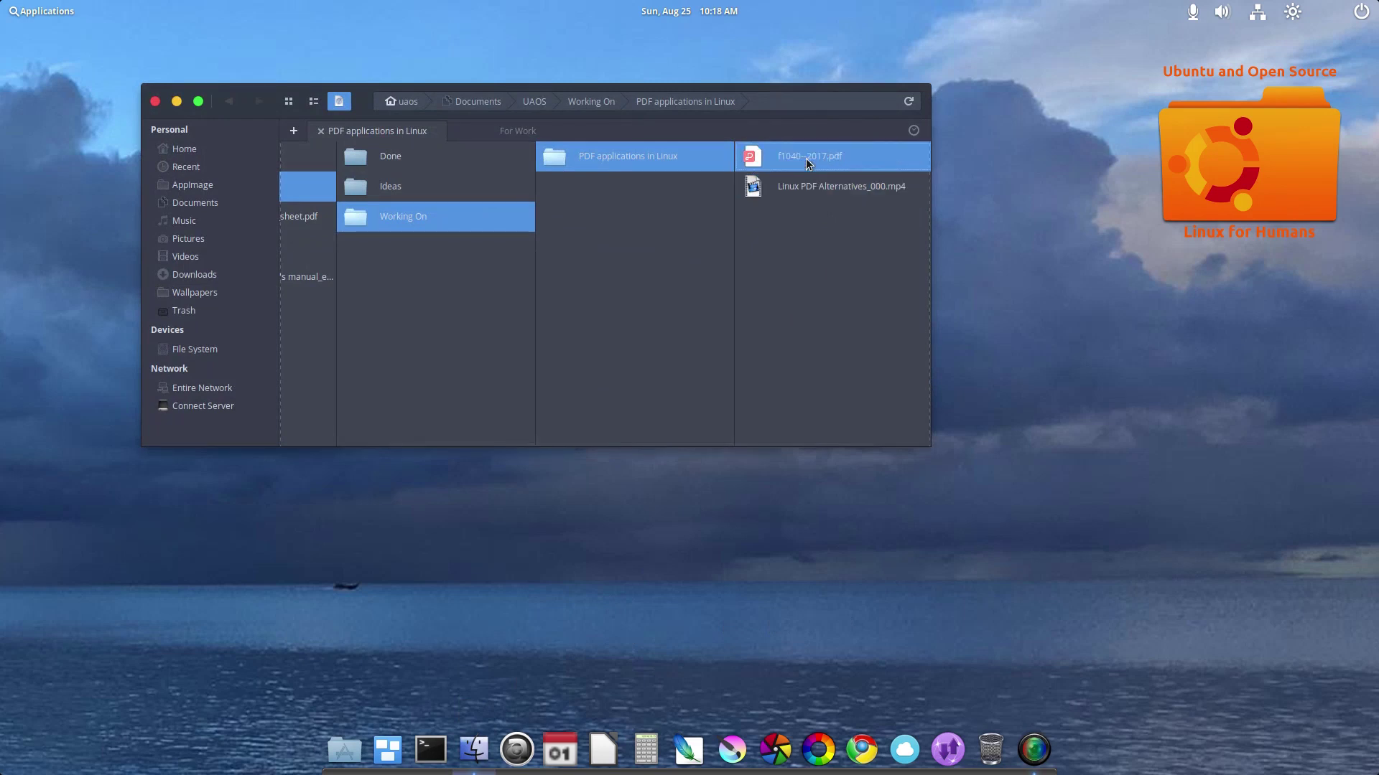
pyautogui.doubleClick(807, 159)
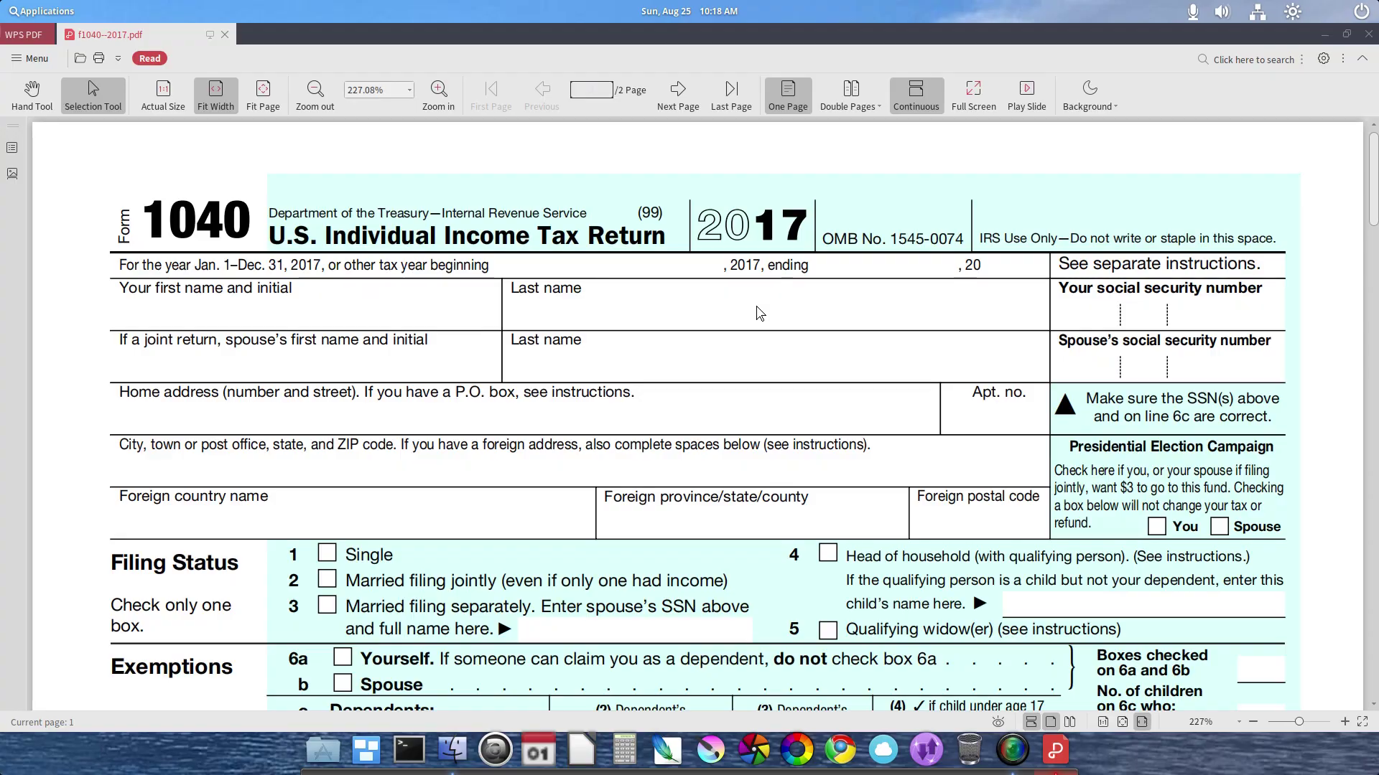
# Look through the first page of the tax form down to the income section and return to its beginning.
pyautogui.scroll(-15, 939, 346)
pyautogui.scroll(12, 940, 344)
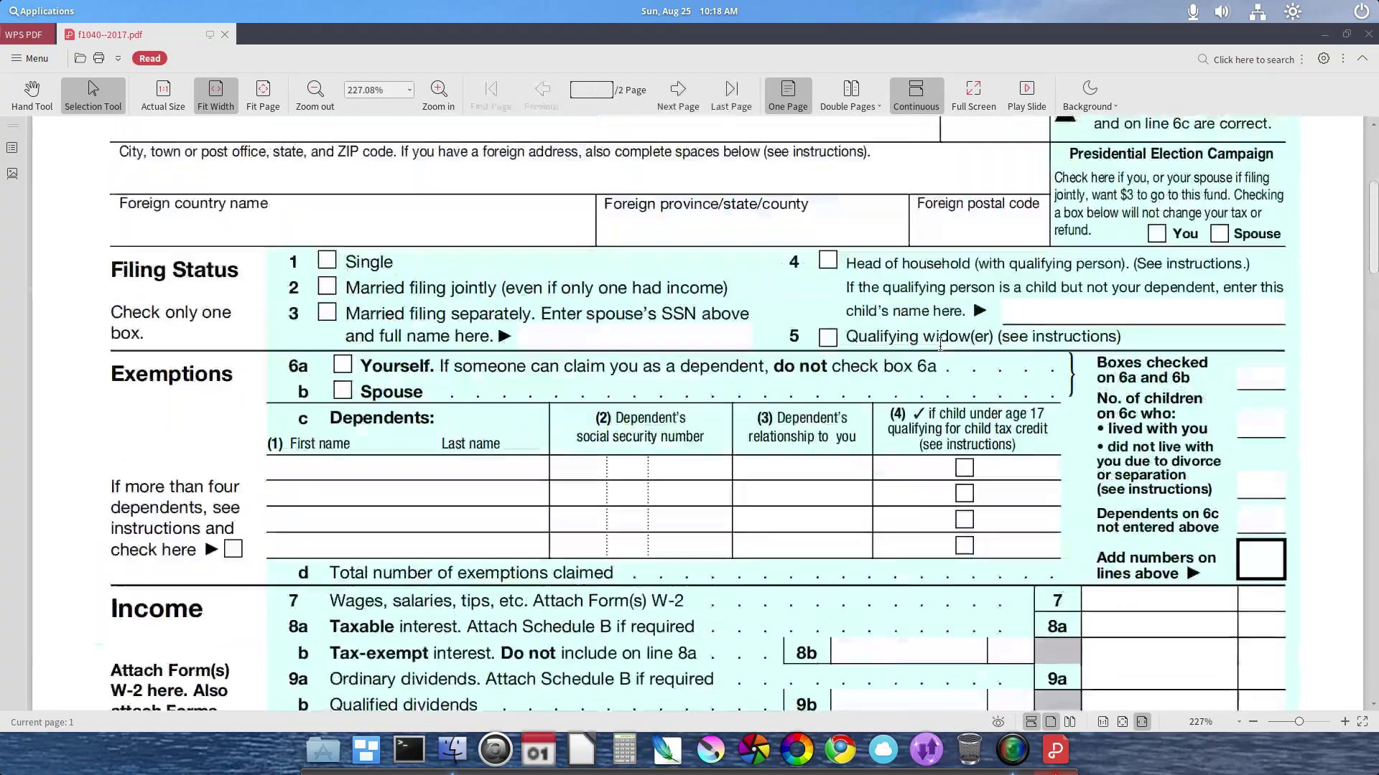
pyautogui.scroll(4, 939, 343)
pyautogui.scroll(-19, 940, 343)
pyautogui.scroll(9, 940, 344)
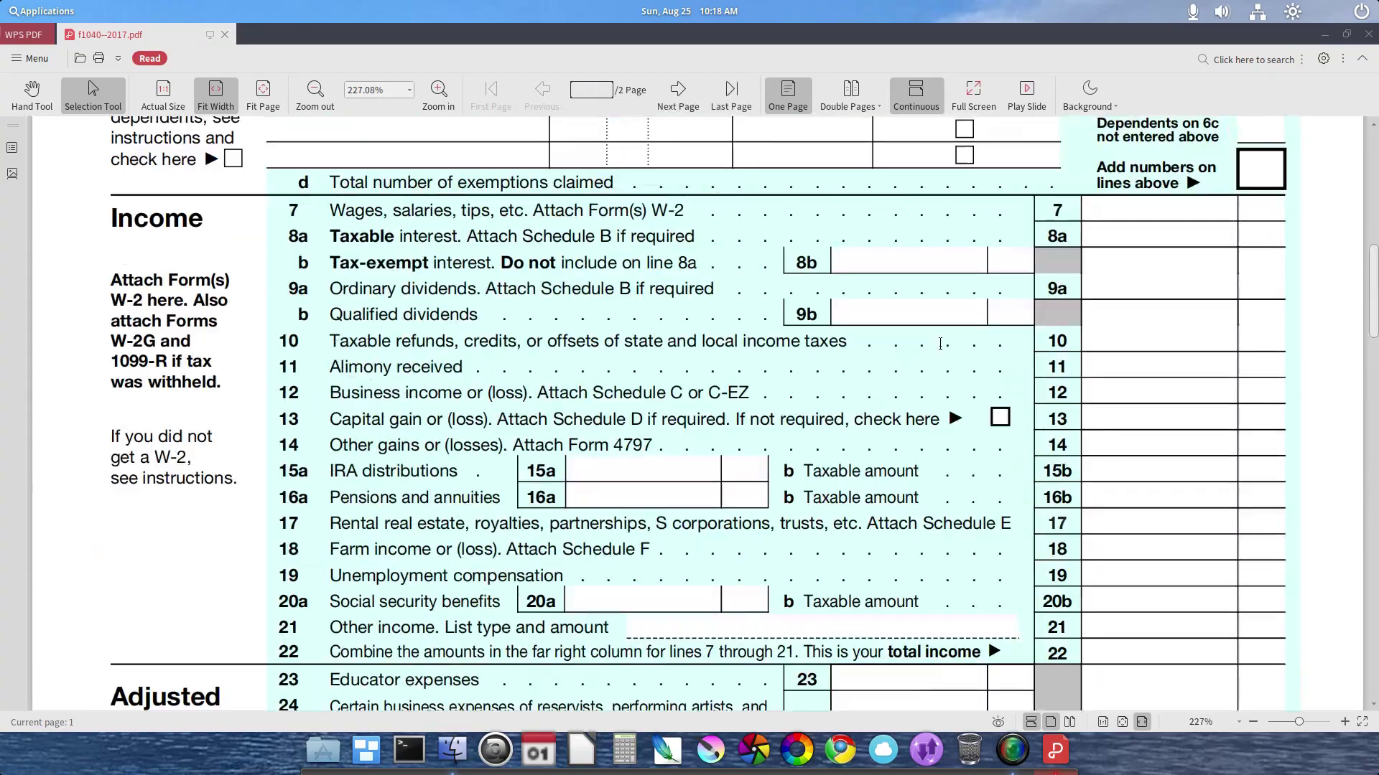
pyautogui.scroll(8, 940, 344)
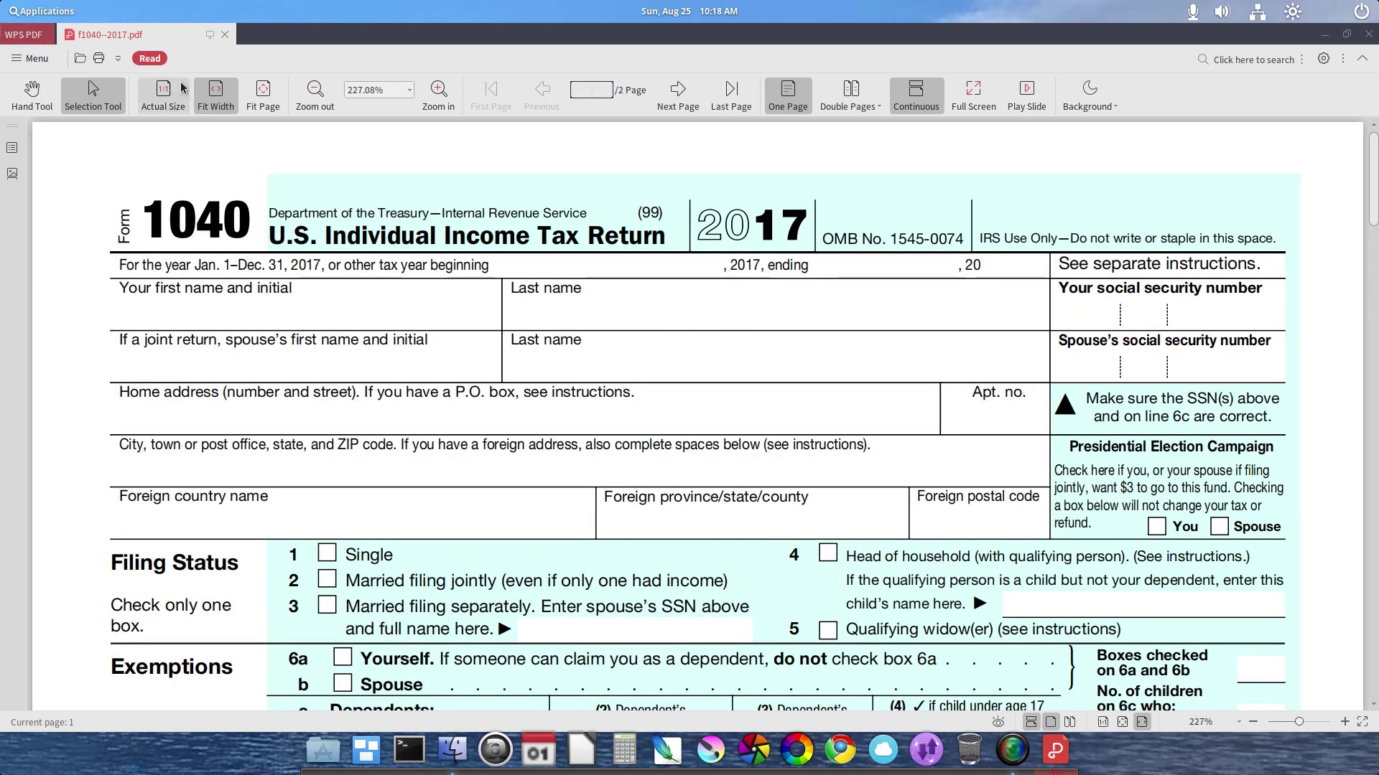
# Find WPS PDF among the installed office applications and view the quick access toolbar customization options.
pyautogui.click(35, 12)
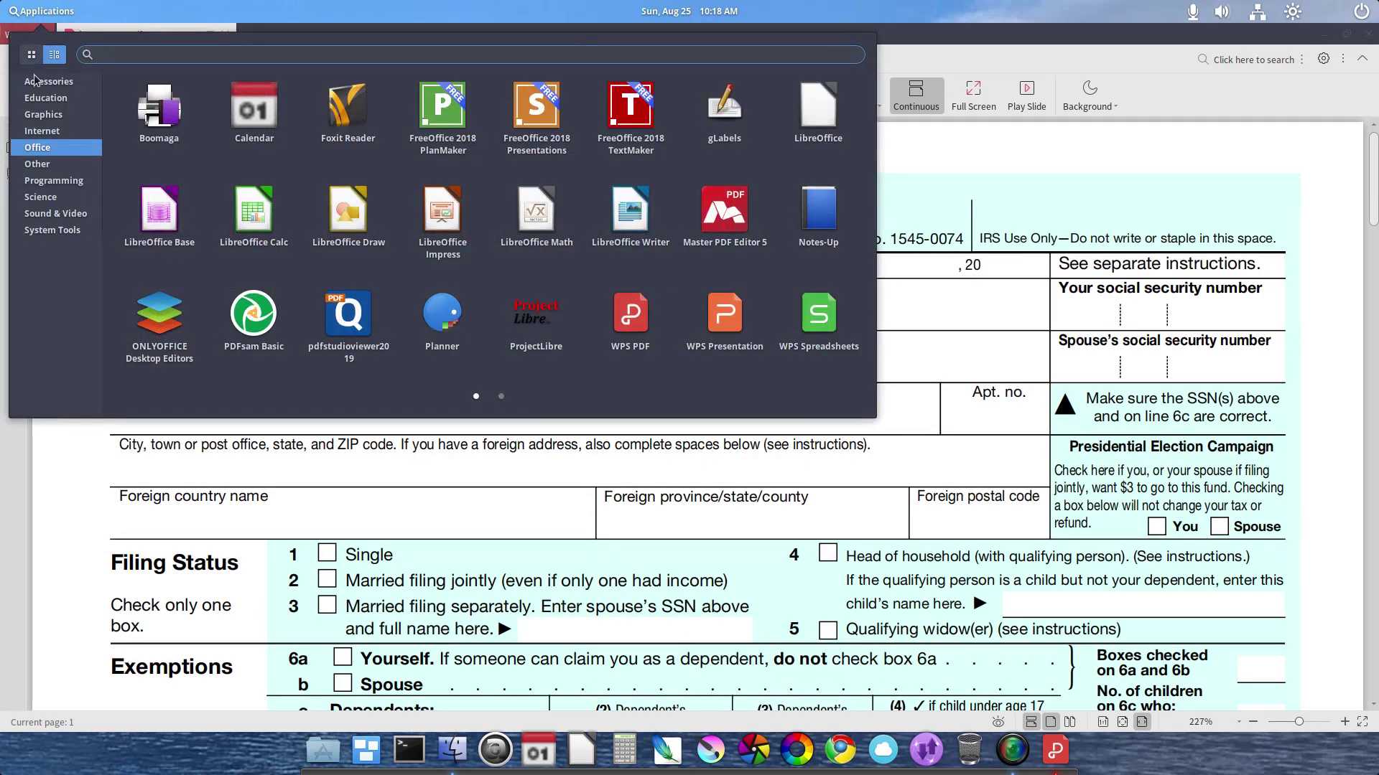
pyautogui.click(622, 318)
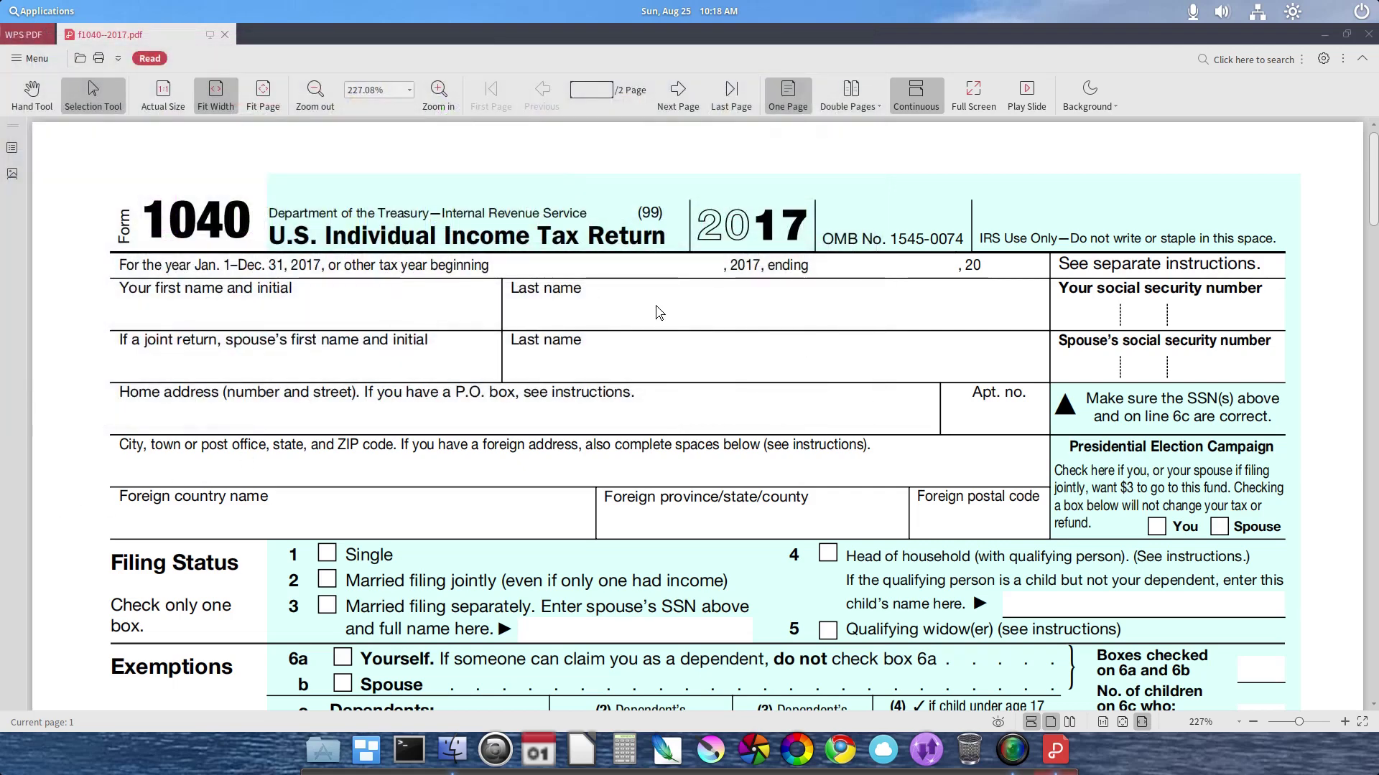
pyautogui.rightClick(659, 311)
pyautogui.press('Escape')
pyautogui.click(119, 59)
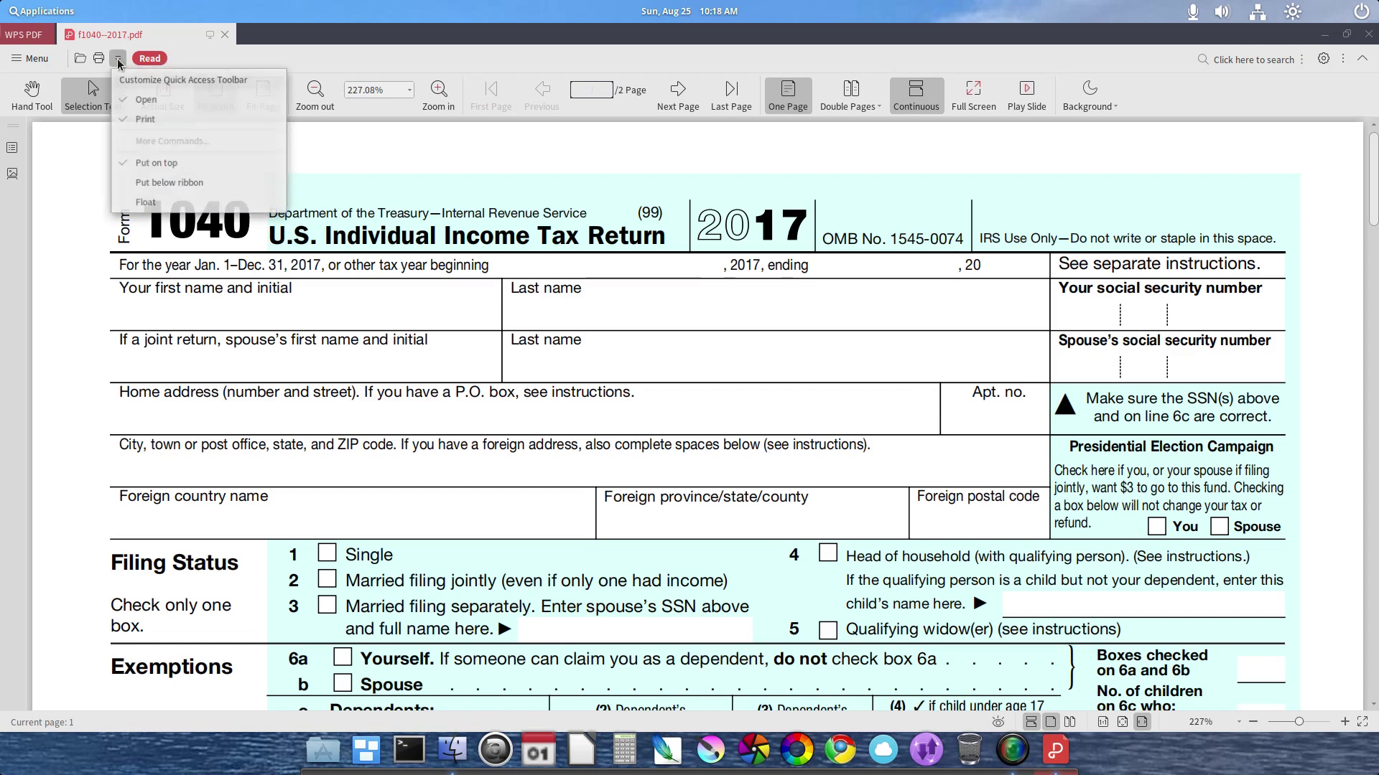
pyautogui.click(118, 61)
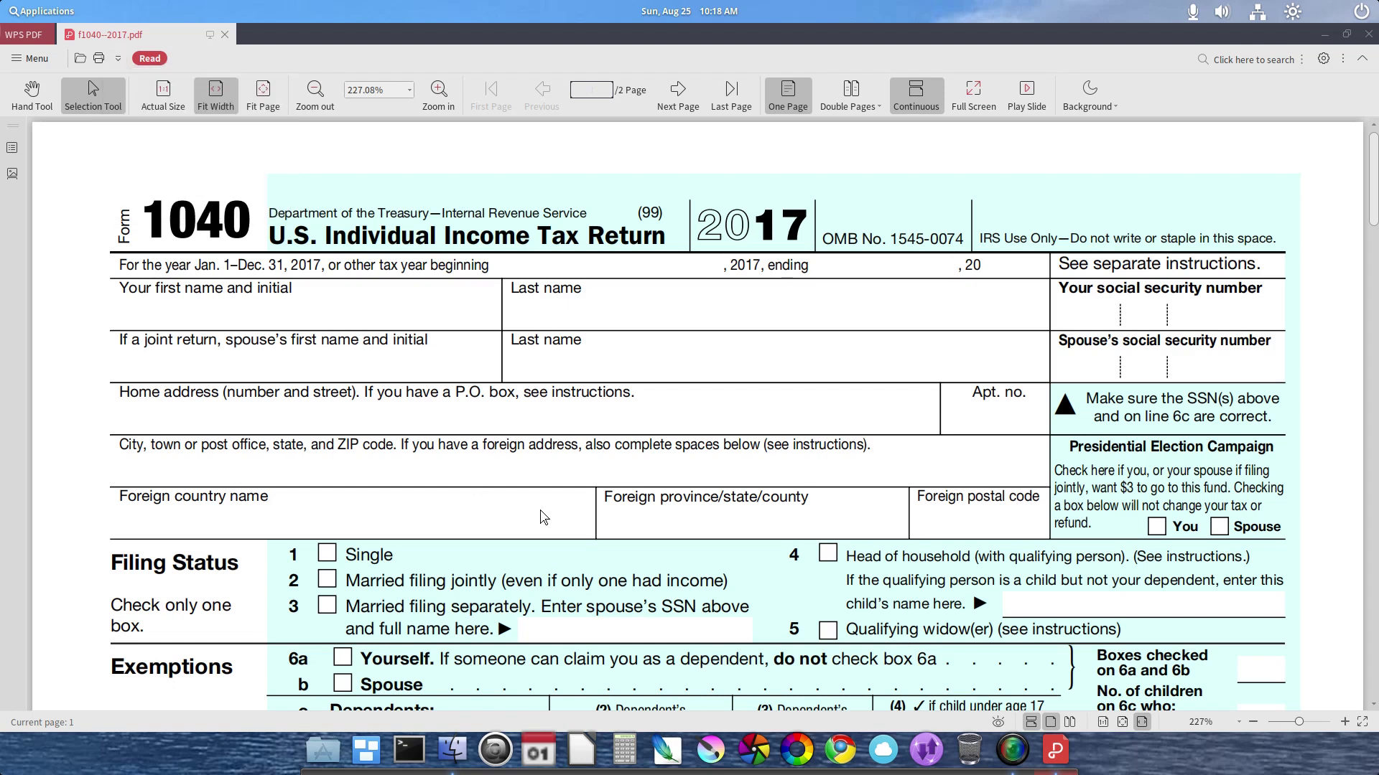
# Select the text "Married filing jointly (even if only one had income)" and view the actions available for it.
pyautogui.click(721, 583)
pyautogui.moveTo(721, 583); pyautogui.dragTo(347, 581)
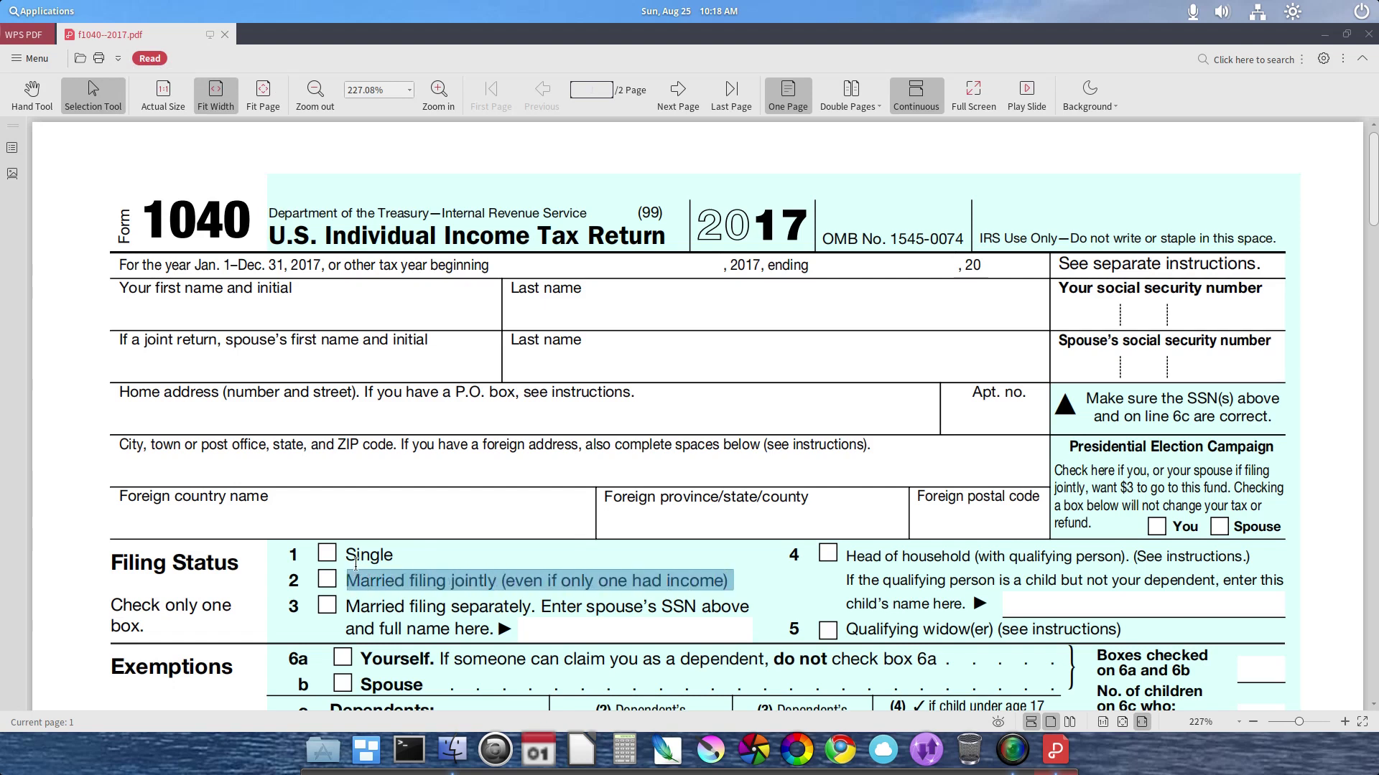
pyautogui.rightClick(386, 588)
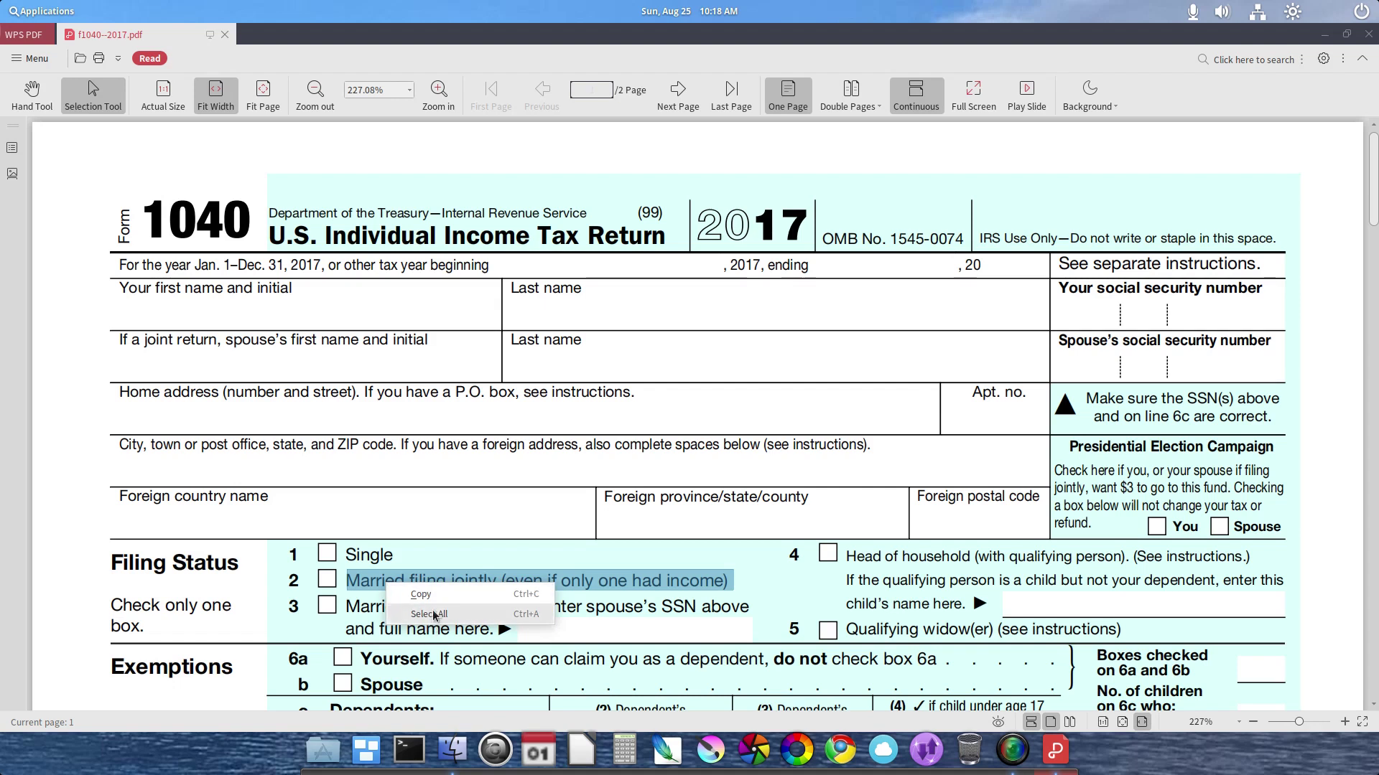
pyautogui.click(687, 586)
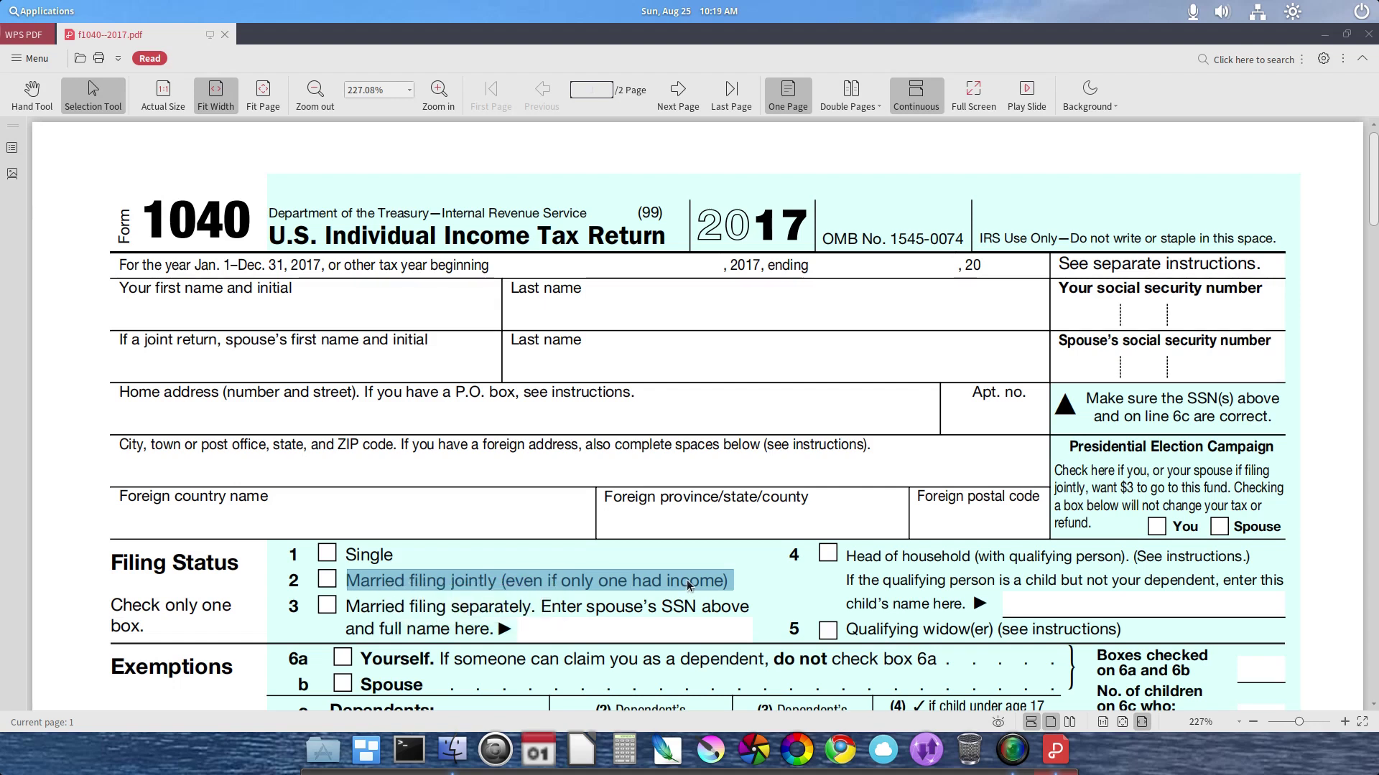
pyautogui.rightClick(687, 585)
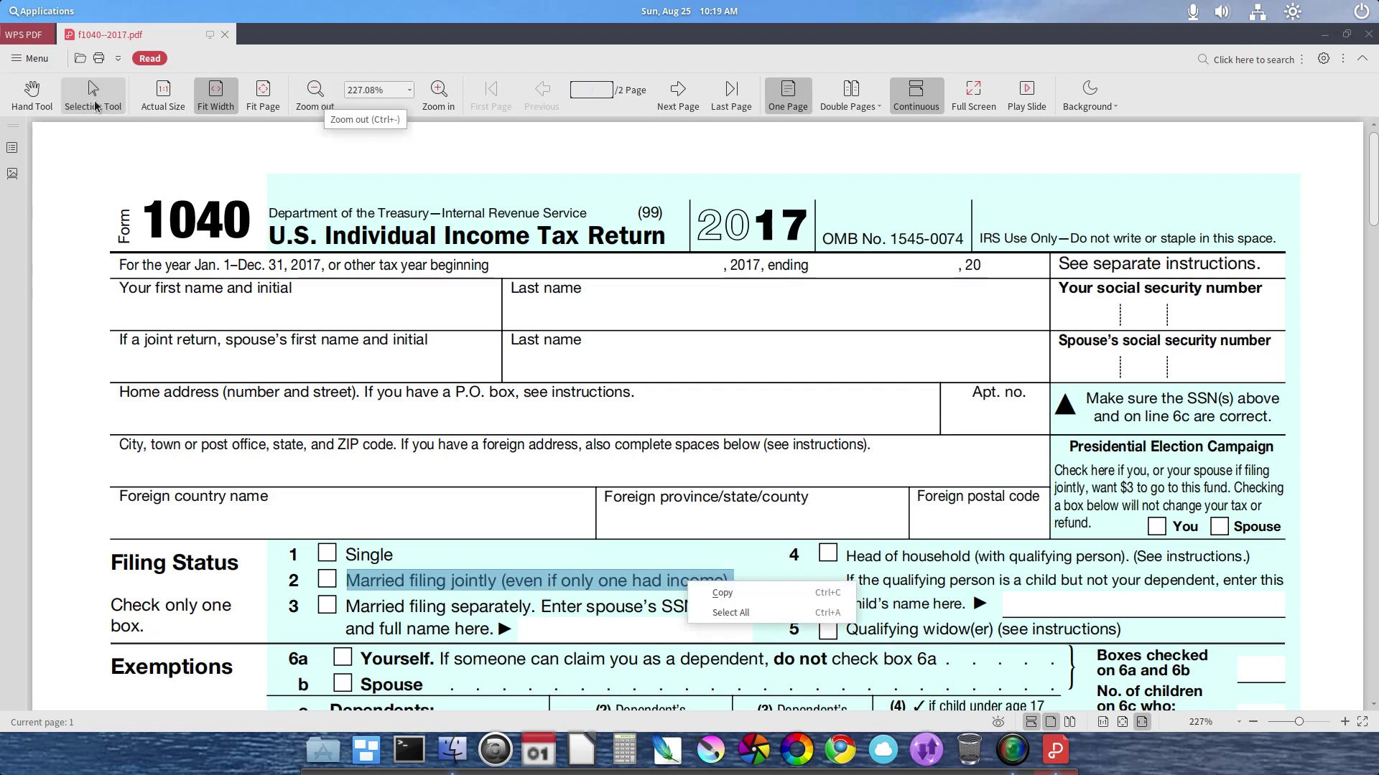
# Show the page thumbnails and use them to switch between page 2 and page 1.
pyautogui.click(17, 150)
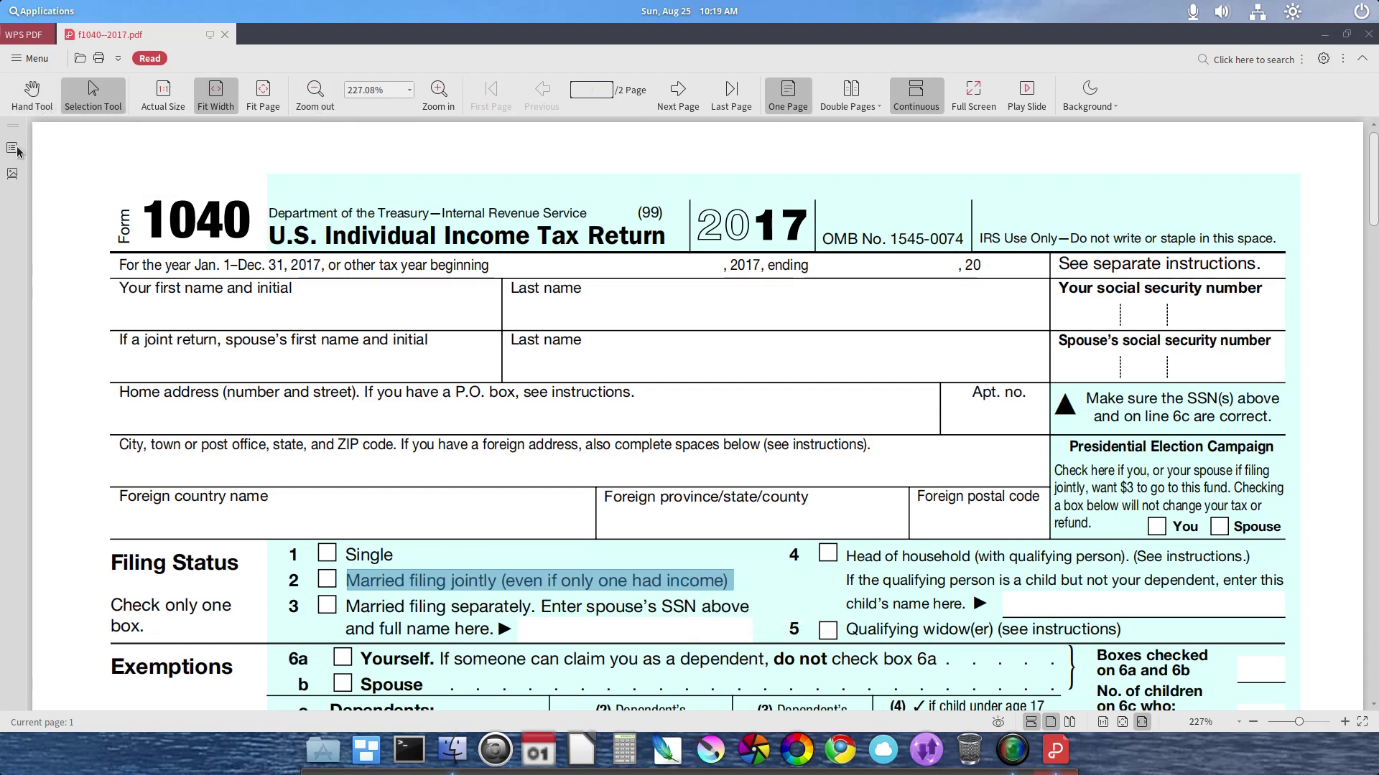
pyautogui.click(13, 176)
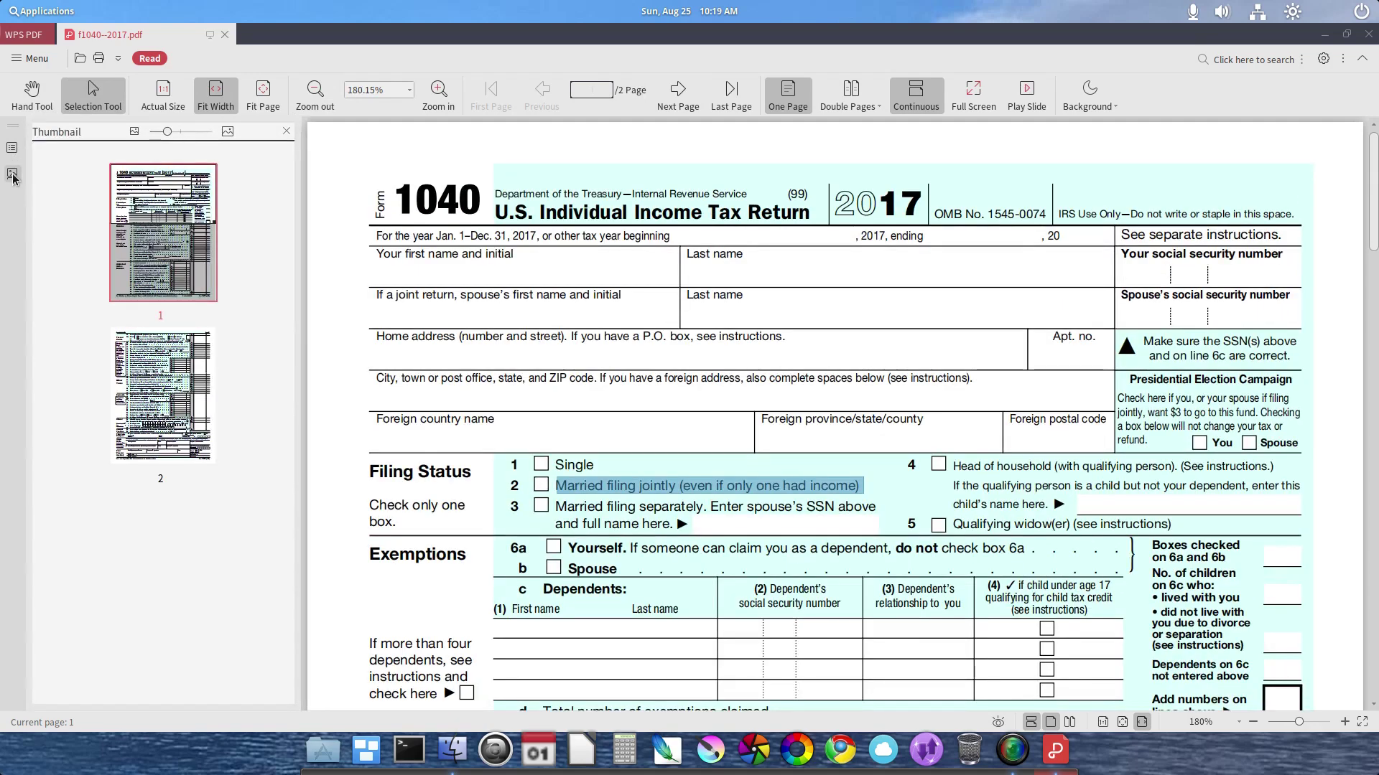
pyautogui.click(165, 373)
pyautogui.click(184, 233)
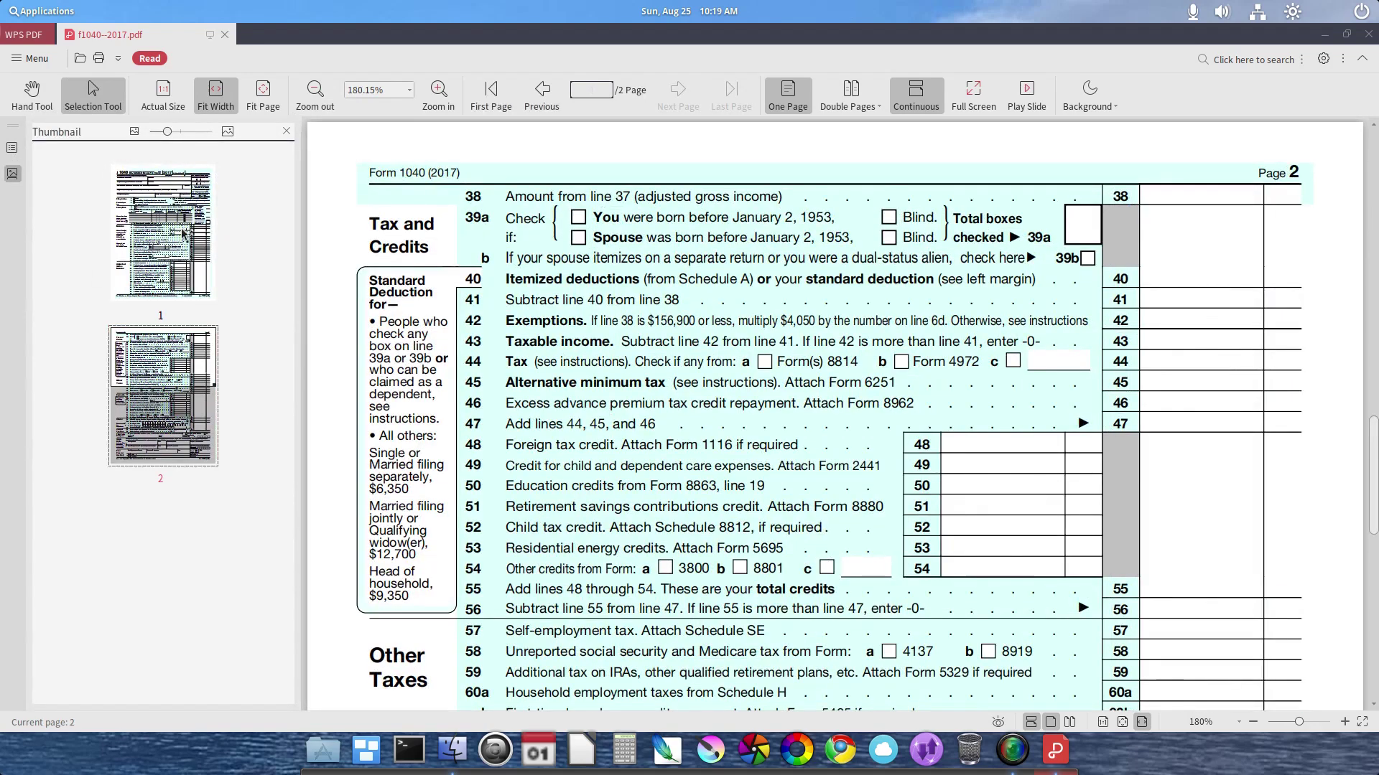
pyautogui.click(165, 376)
pyautogui.click(181, 214)
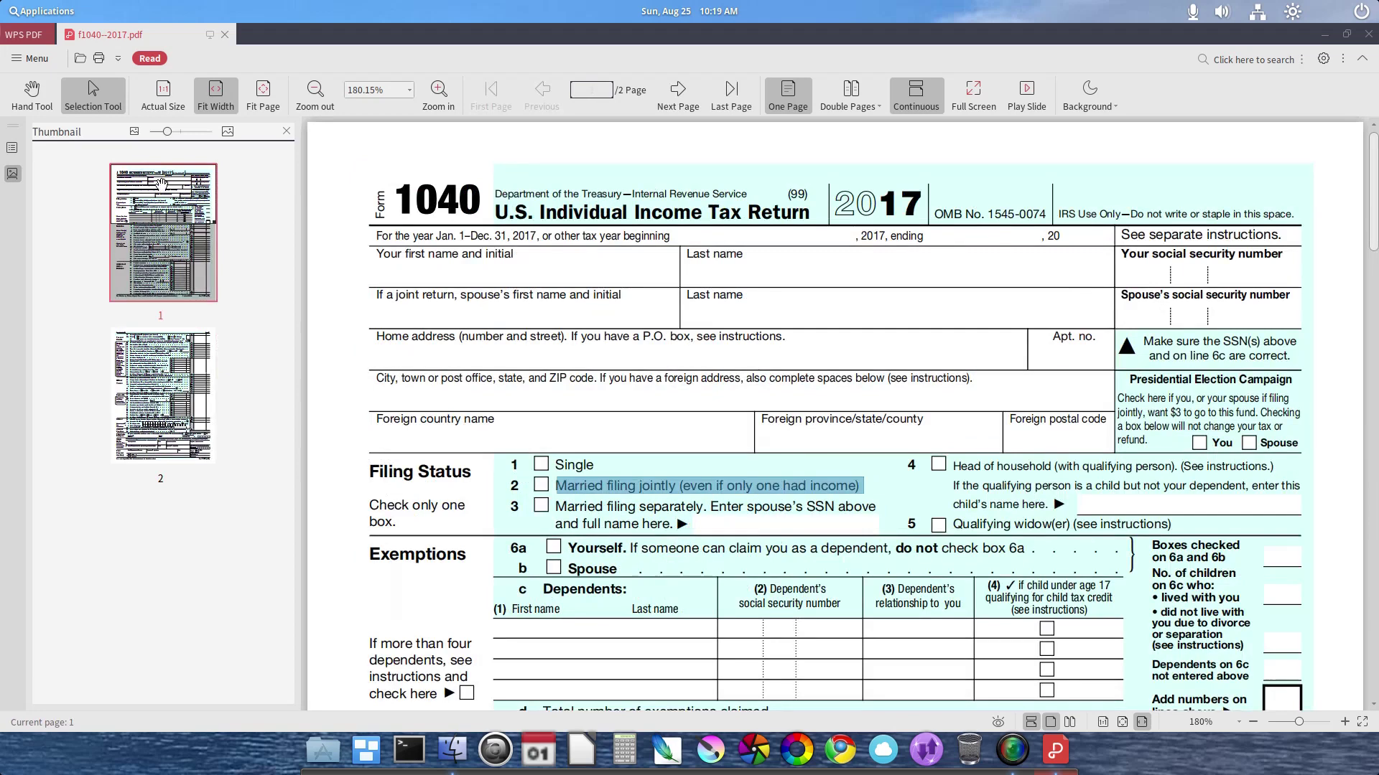
# View the document properties of the tax form and close them.
pyautogui.click(16, 60)
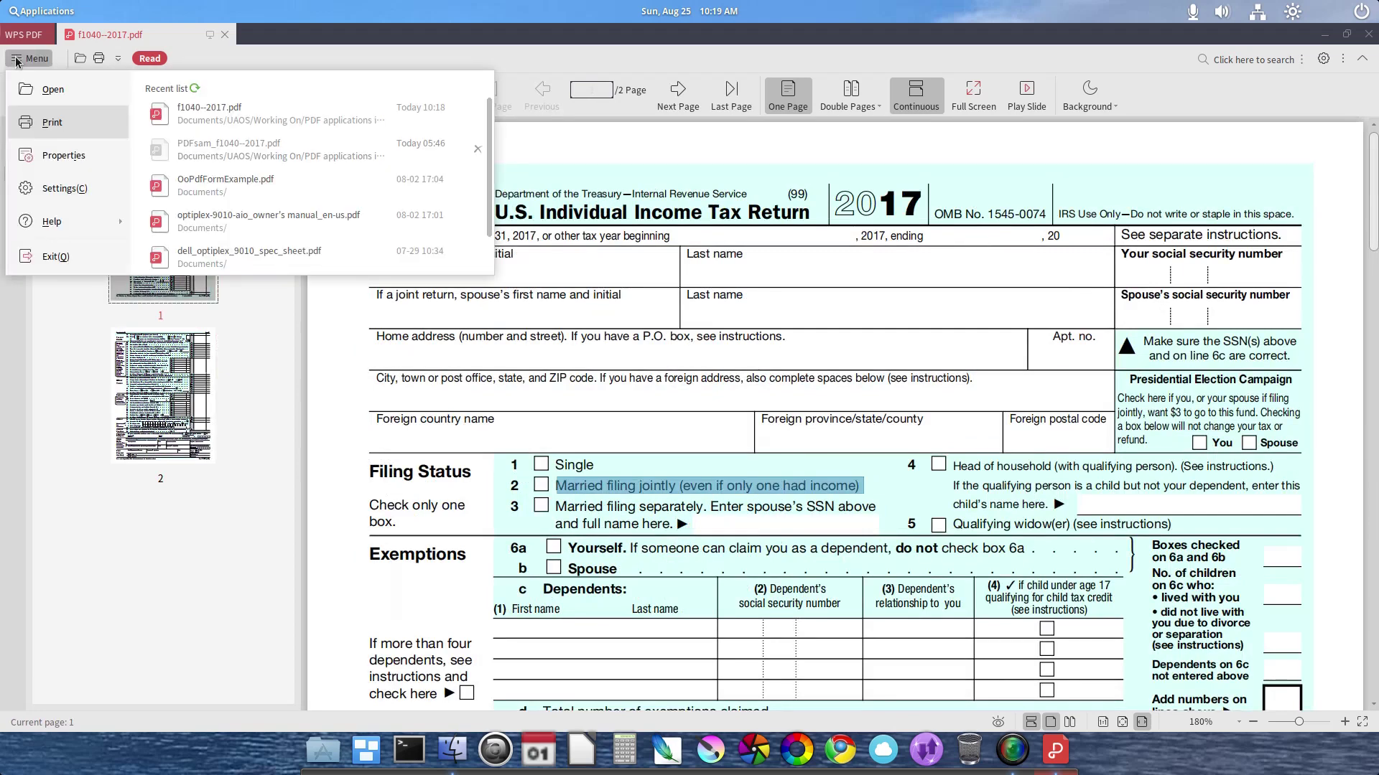
pyautogui.click(62, 157)
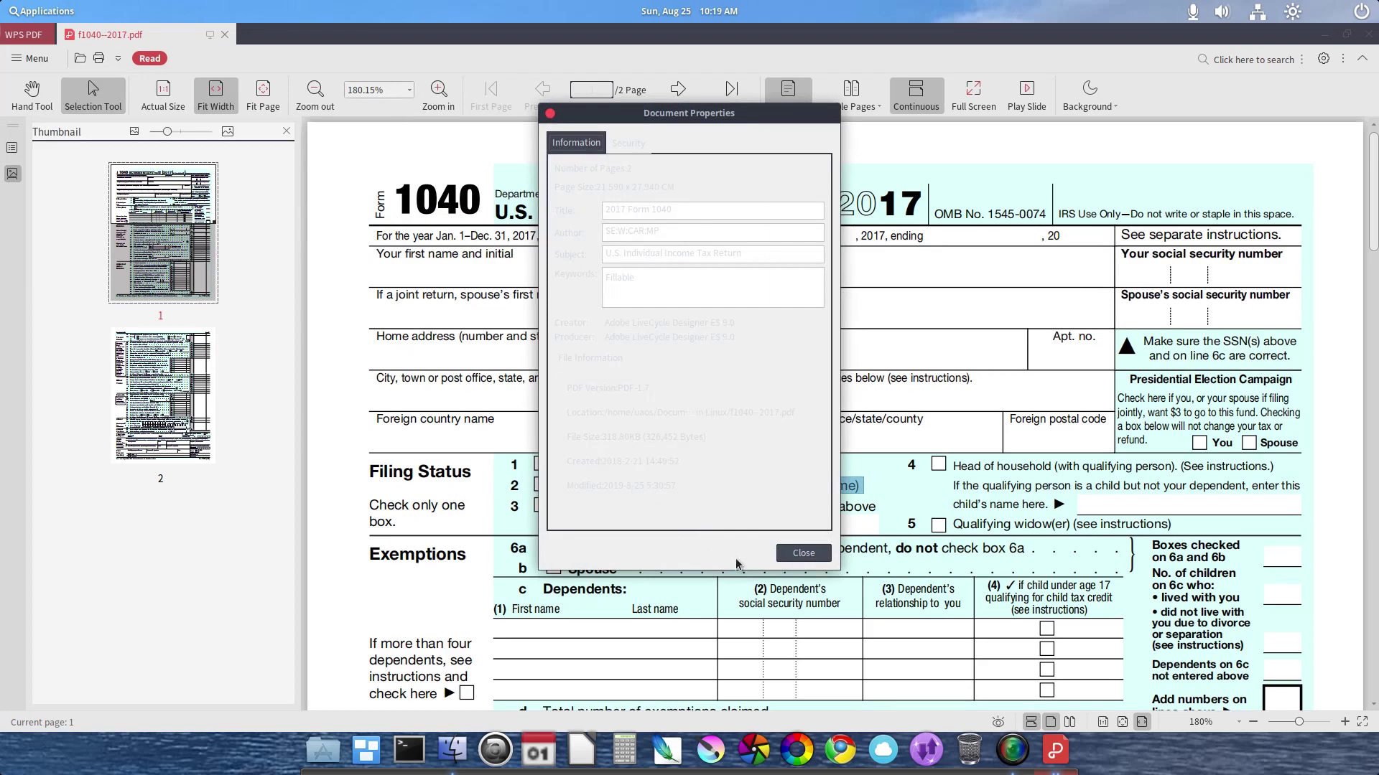
pyautogui.click(803, 553)
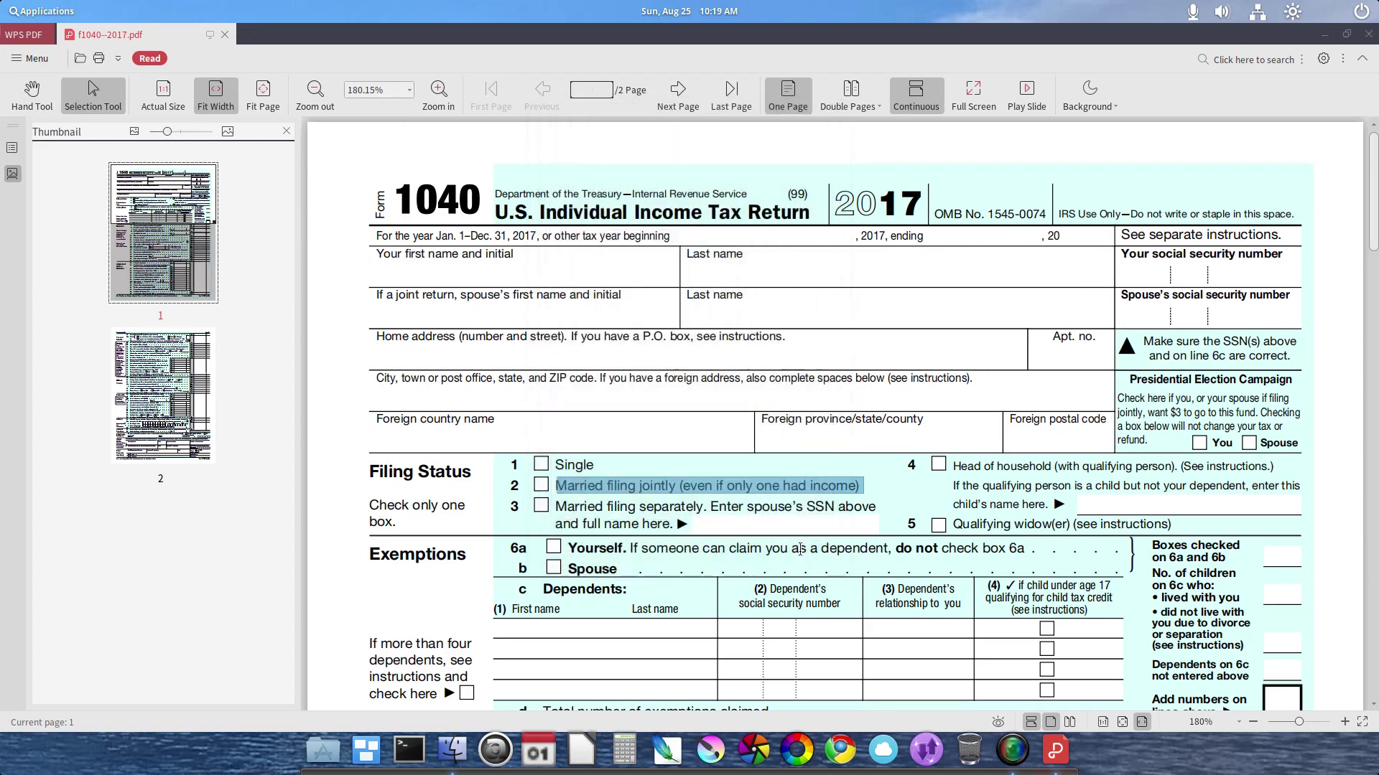
# Review the Reading Settings and General Settings of the PDF viewer without changing anything.
pyautogui.click(13, 61)
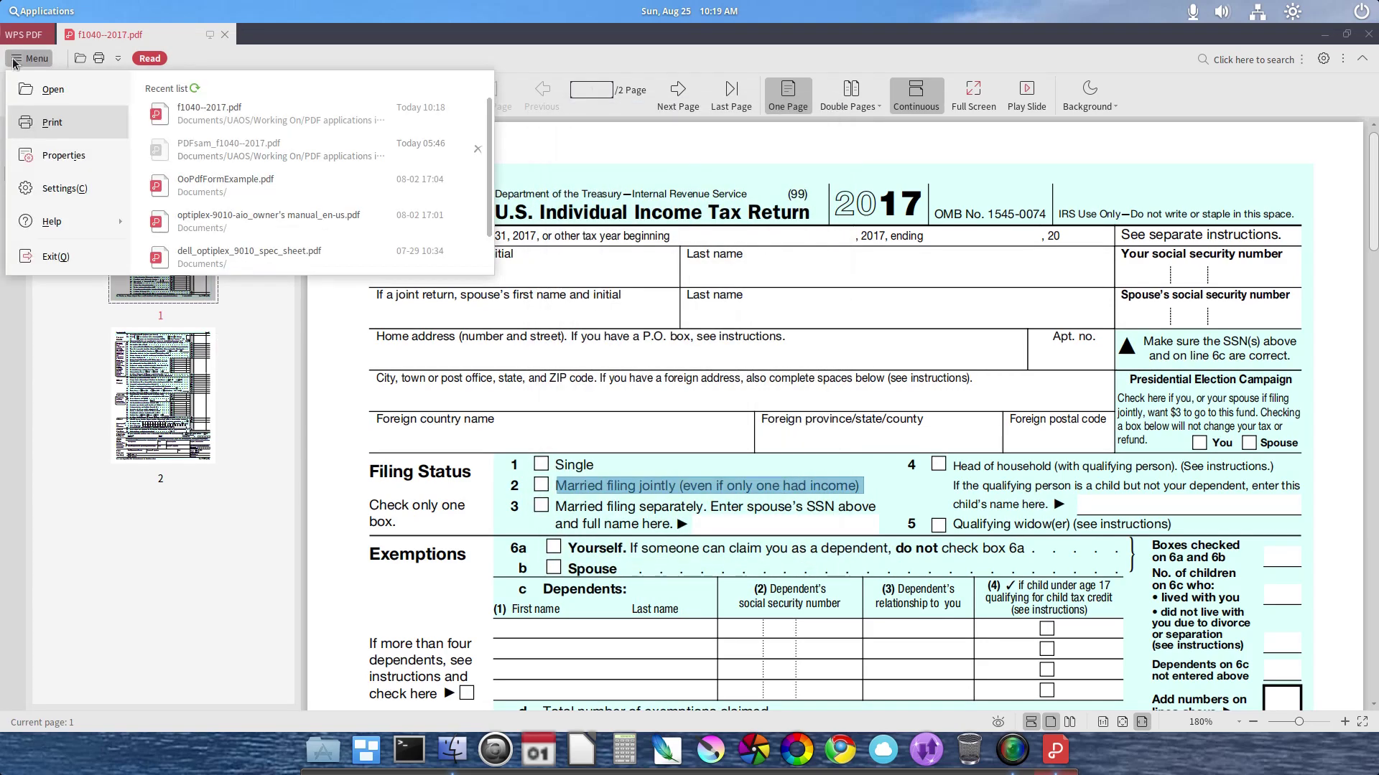
pyautogui.click(36, 189)
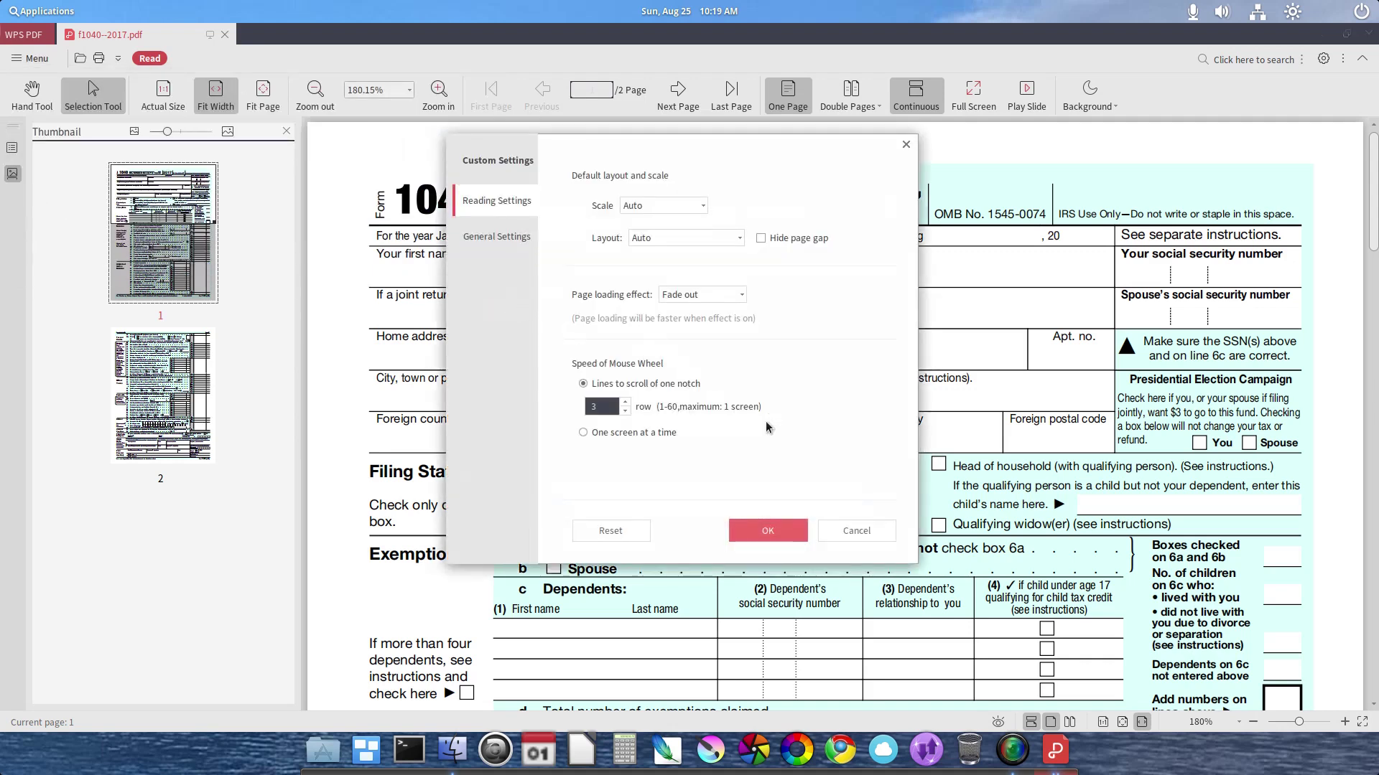
pyautogui.click(507, 236)
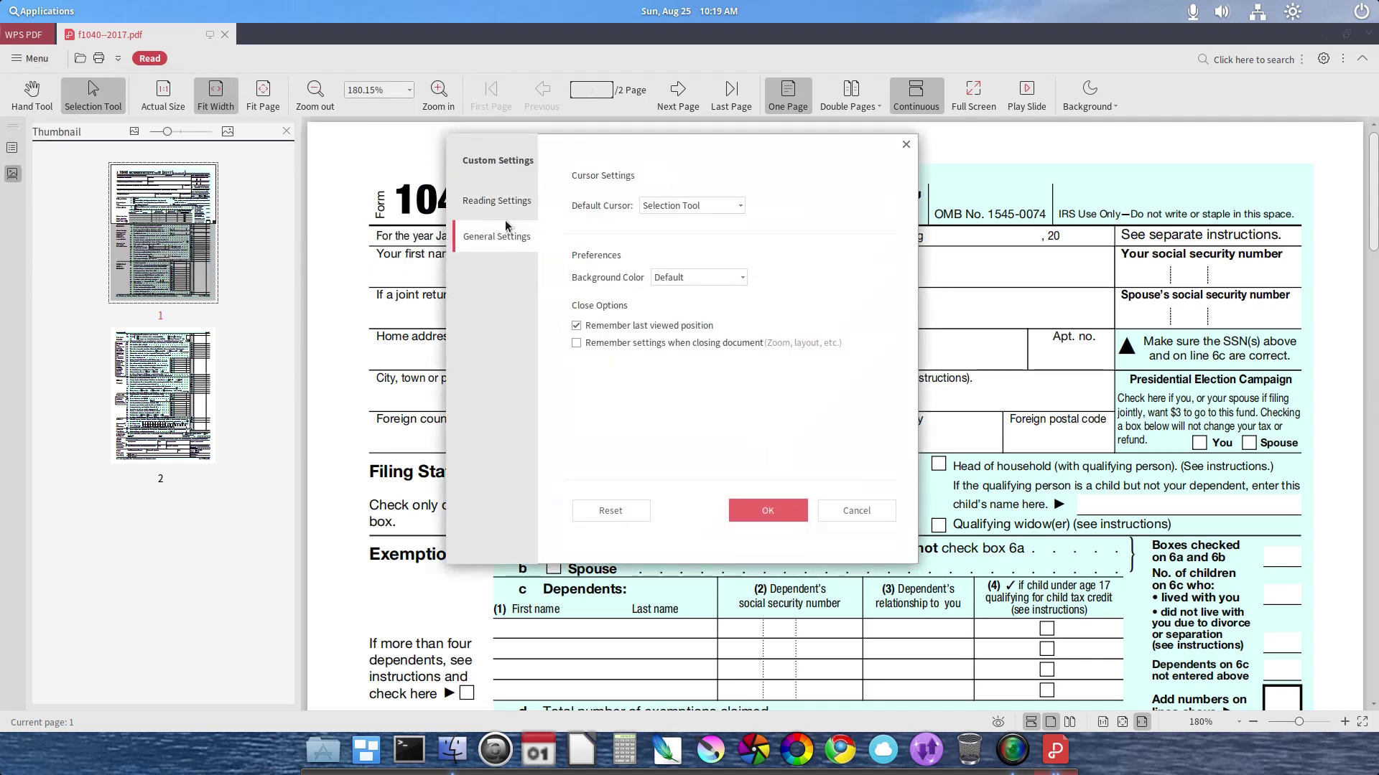
pyautogui.click(505, 209)
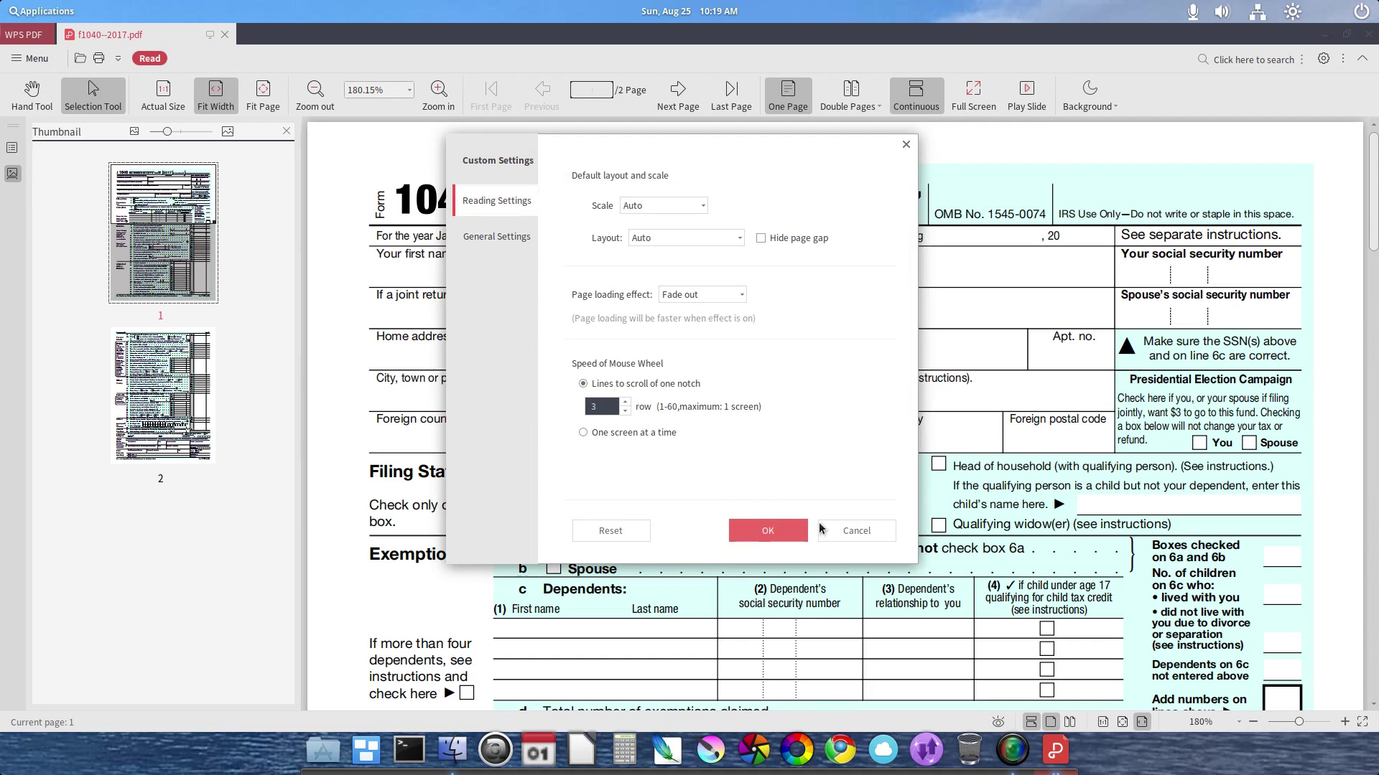
pyautogui.click(852, 530)
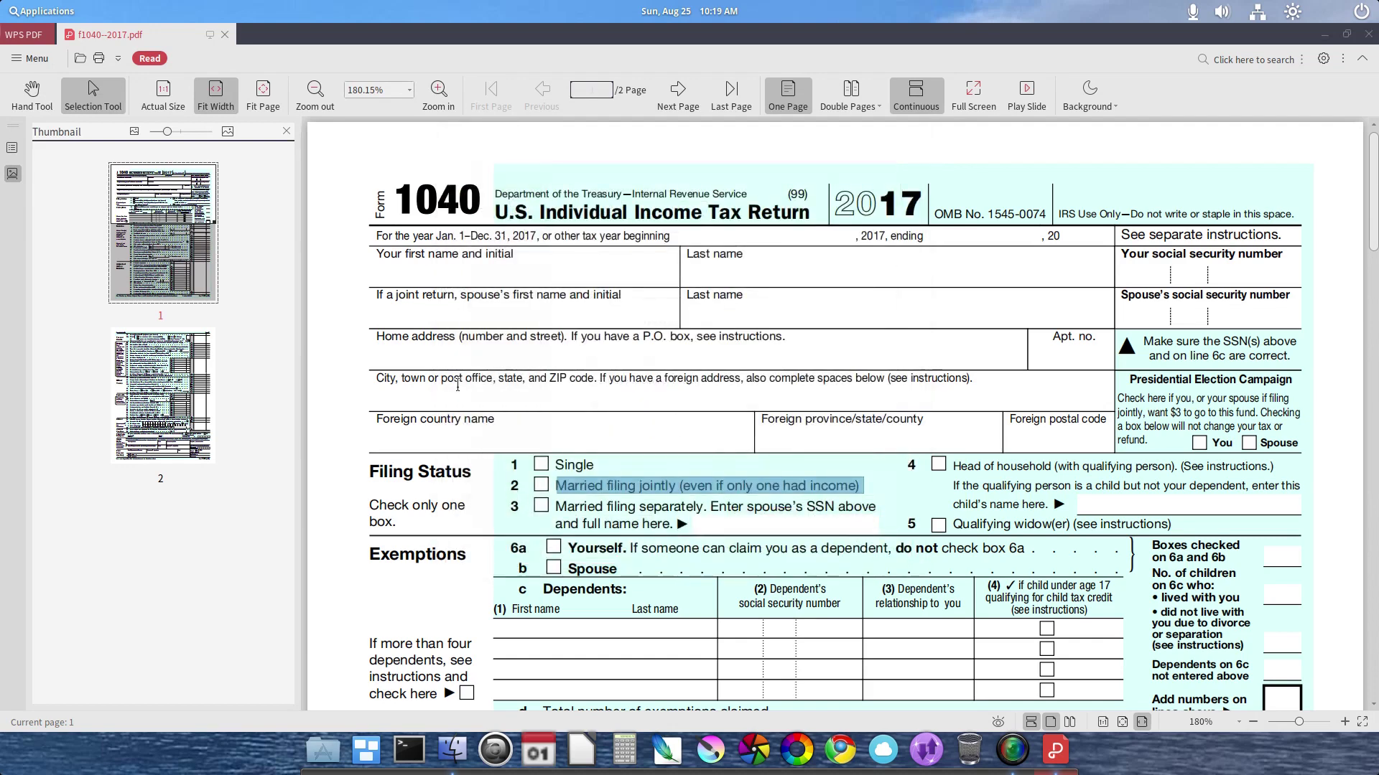
# View the About WPS PDF product information and close it.
pyautogui.click(27, 63)
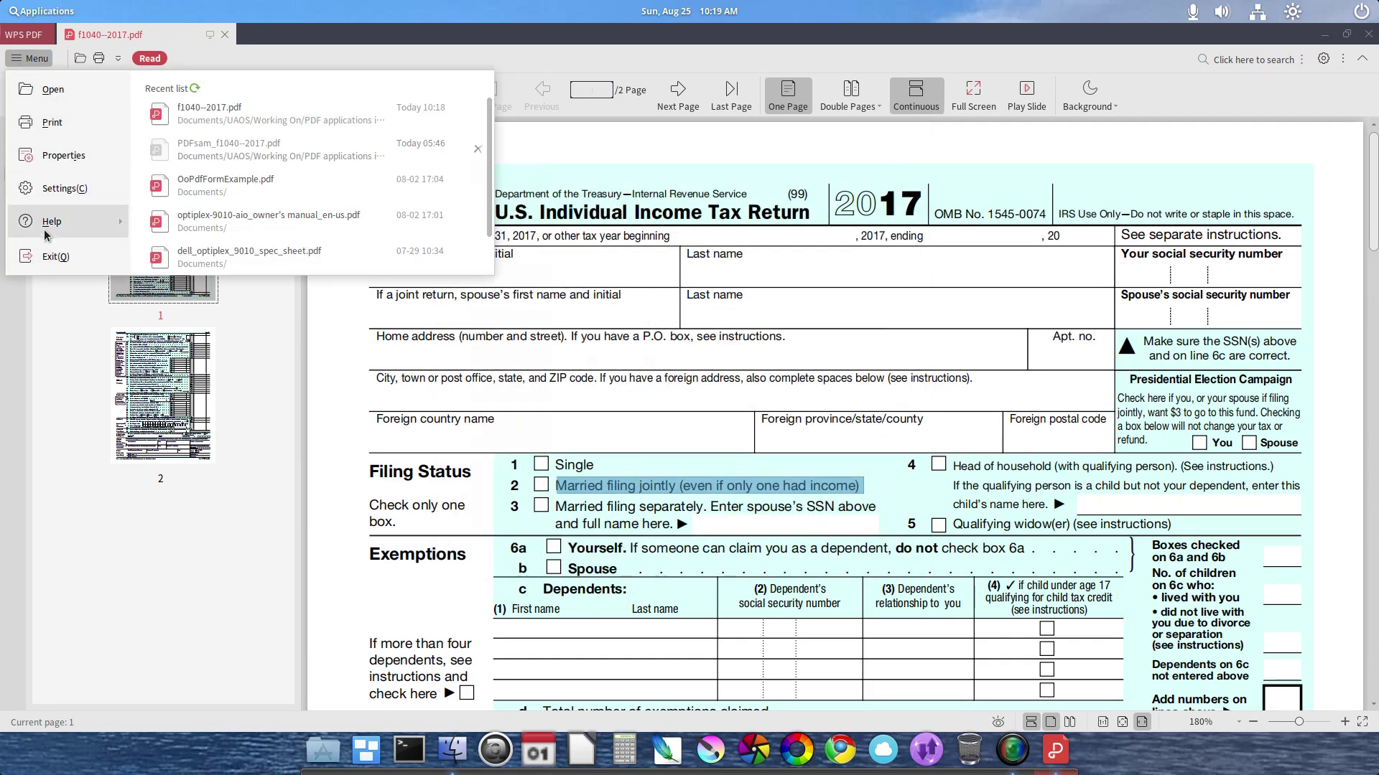
pyautogui.moveTo(45, 229)
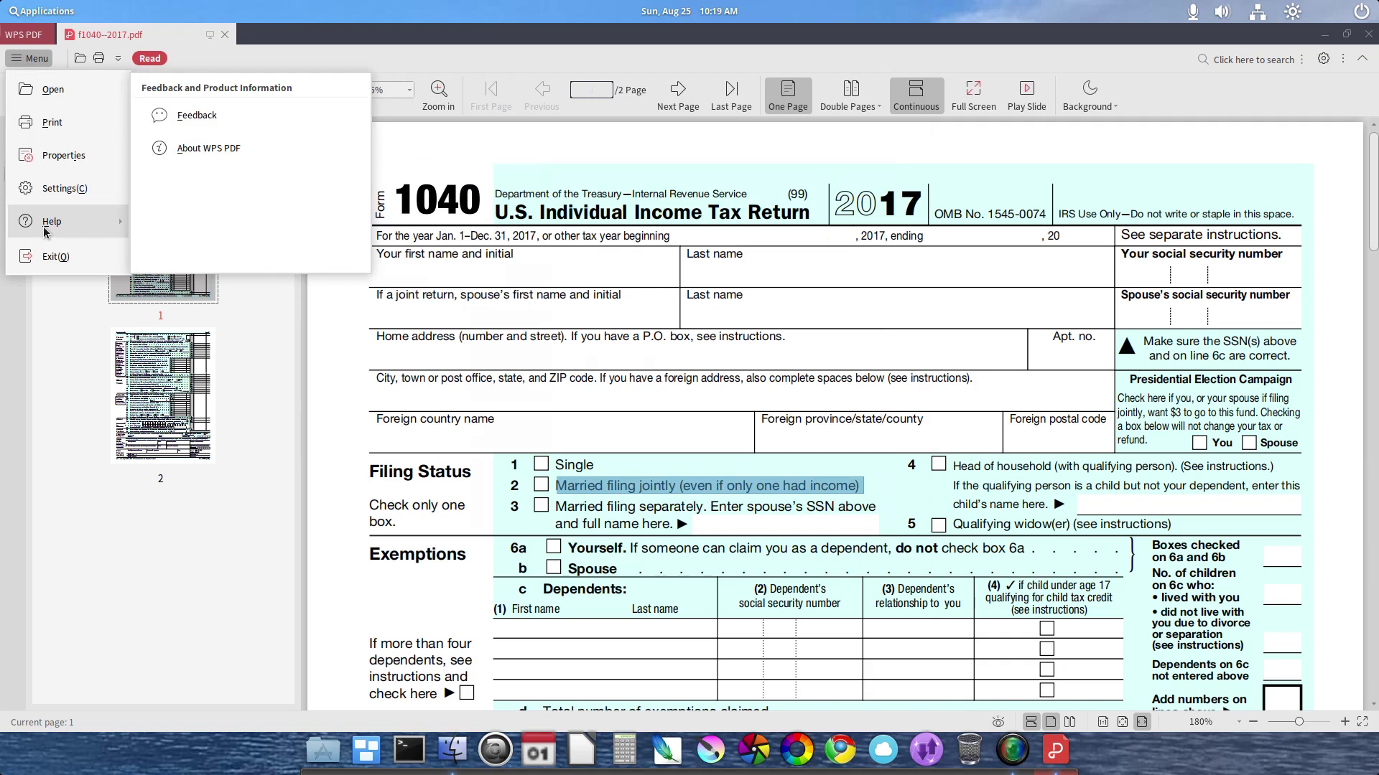
pyautogui.click(179, 158)
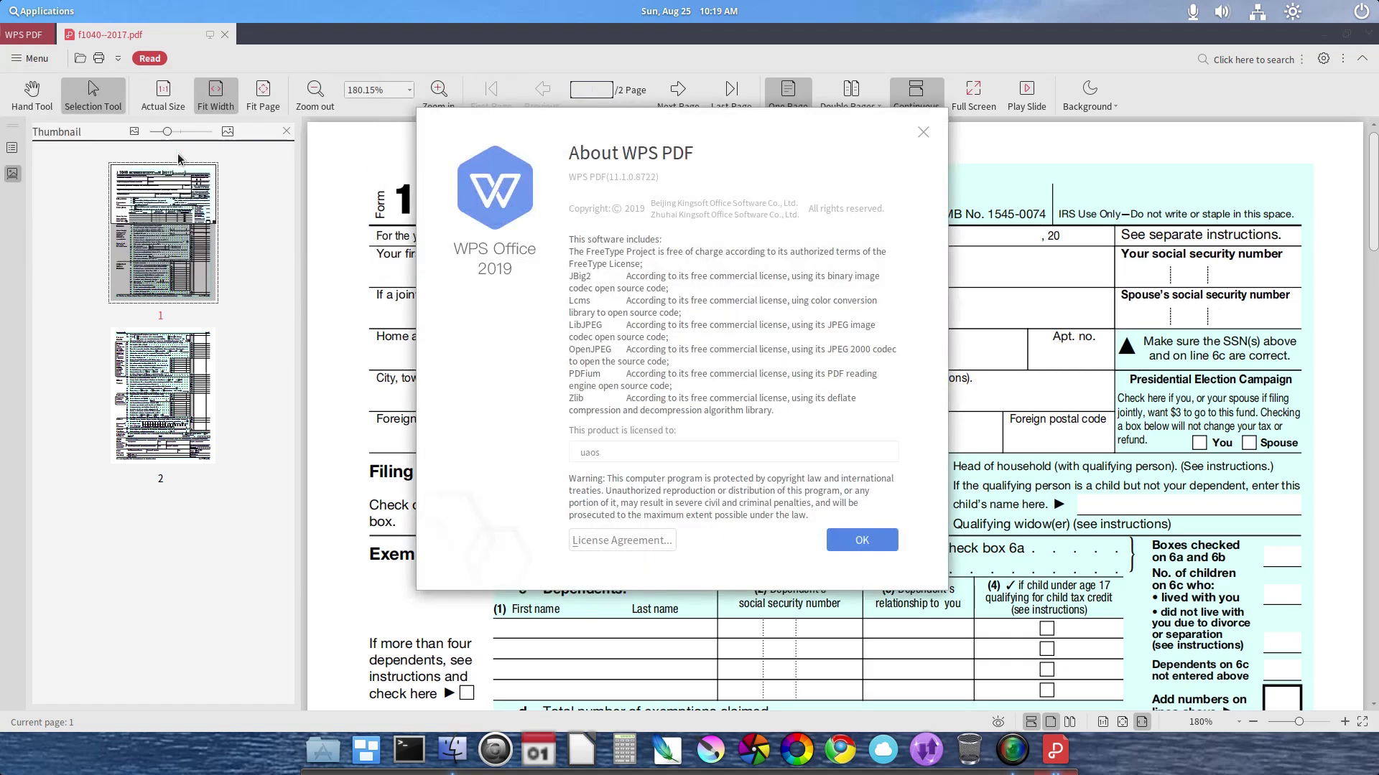
pyautogui.click(861, 540)
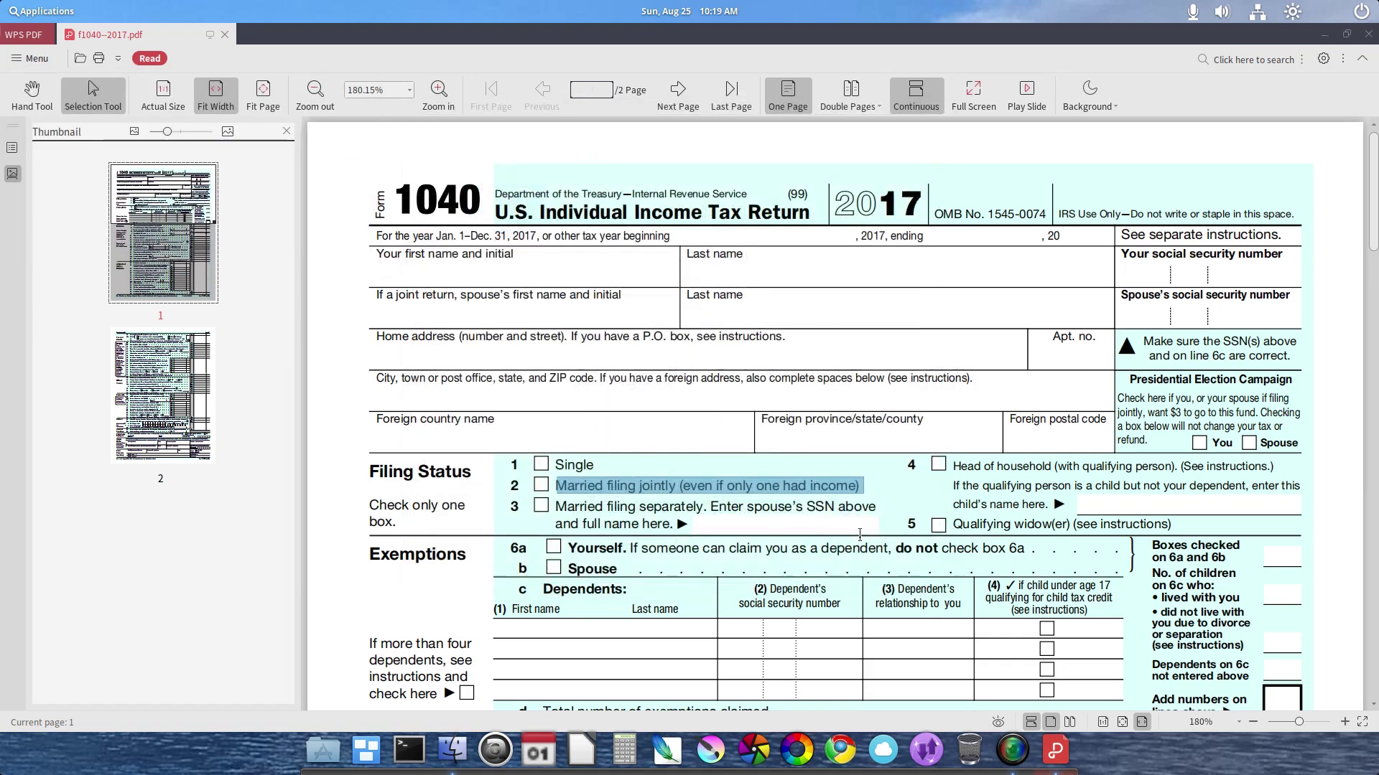
# Go to the last page and back to the previous one, and display the document as double pages.
pyautogui.click(728, 94)
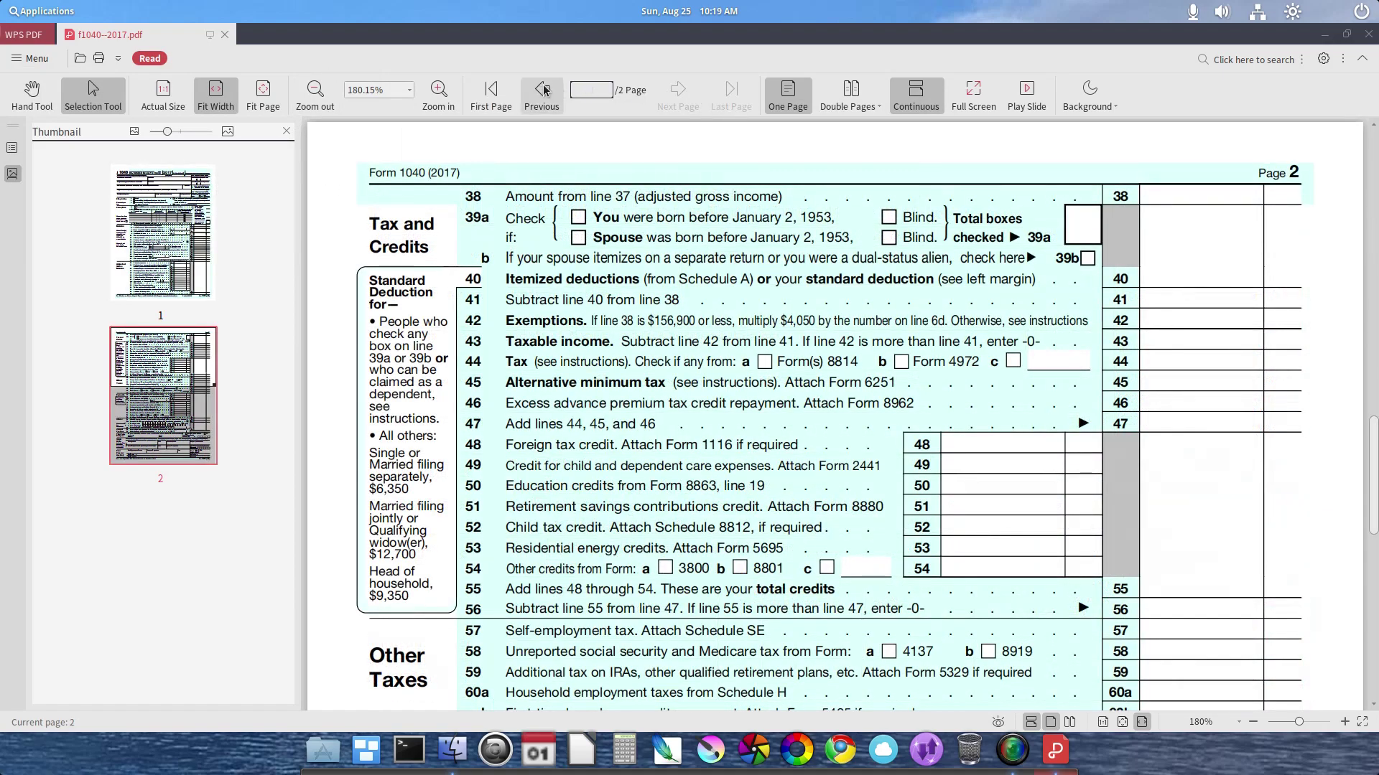
pyautogui.click(543, 89)
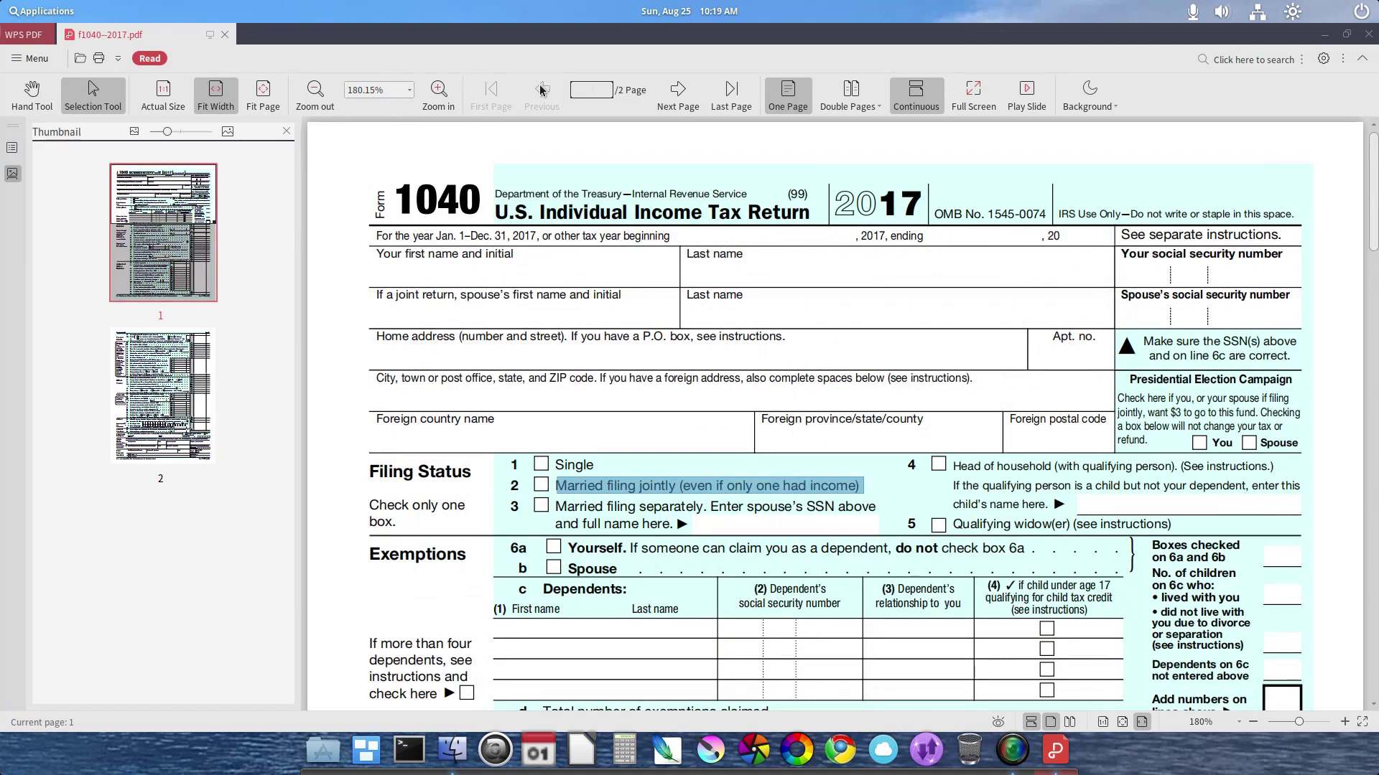
pyautogui.click(849, 89)
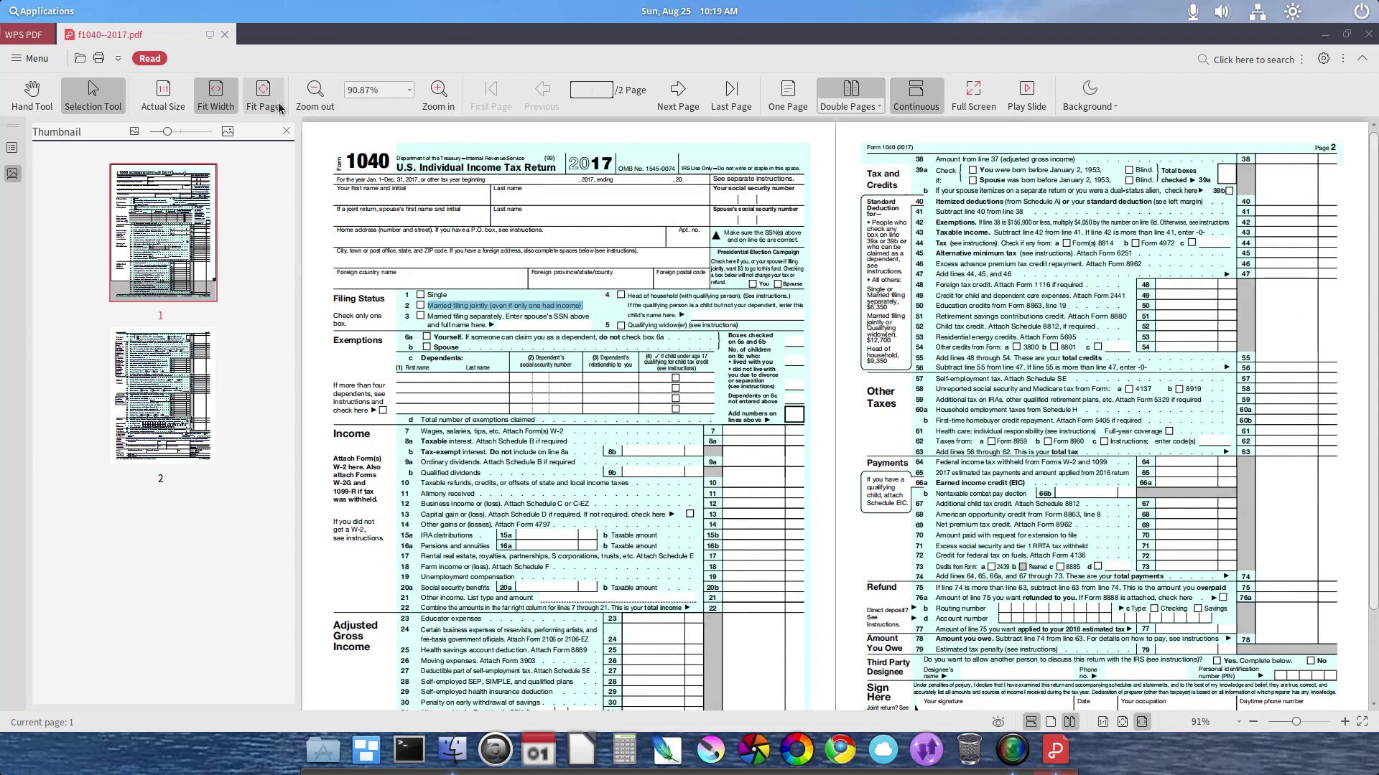
# Play the document as a slide show and advance to page 2.
pyautogui.click(1042, 86)
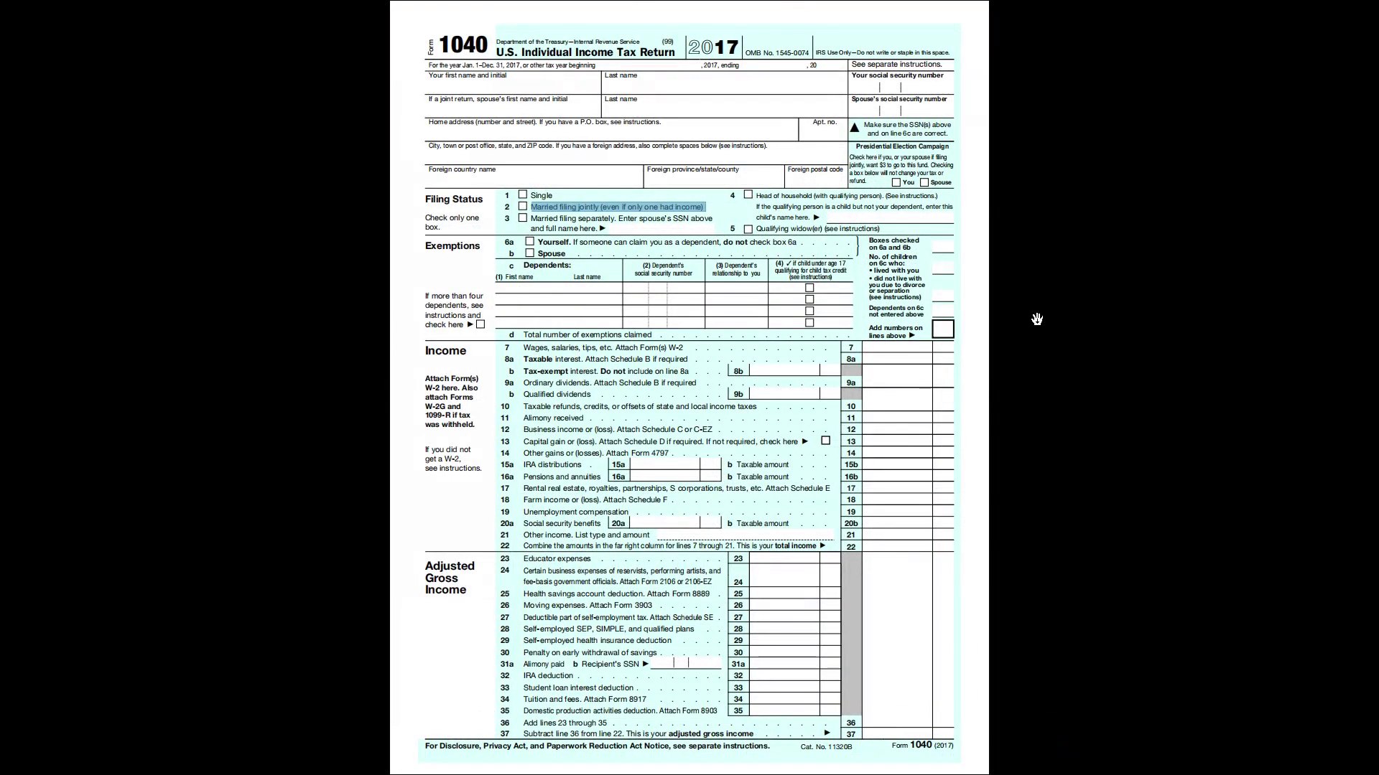
pyautogui.click(1036, 319)
pyautogui.press('End')
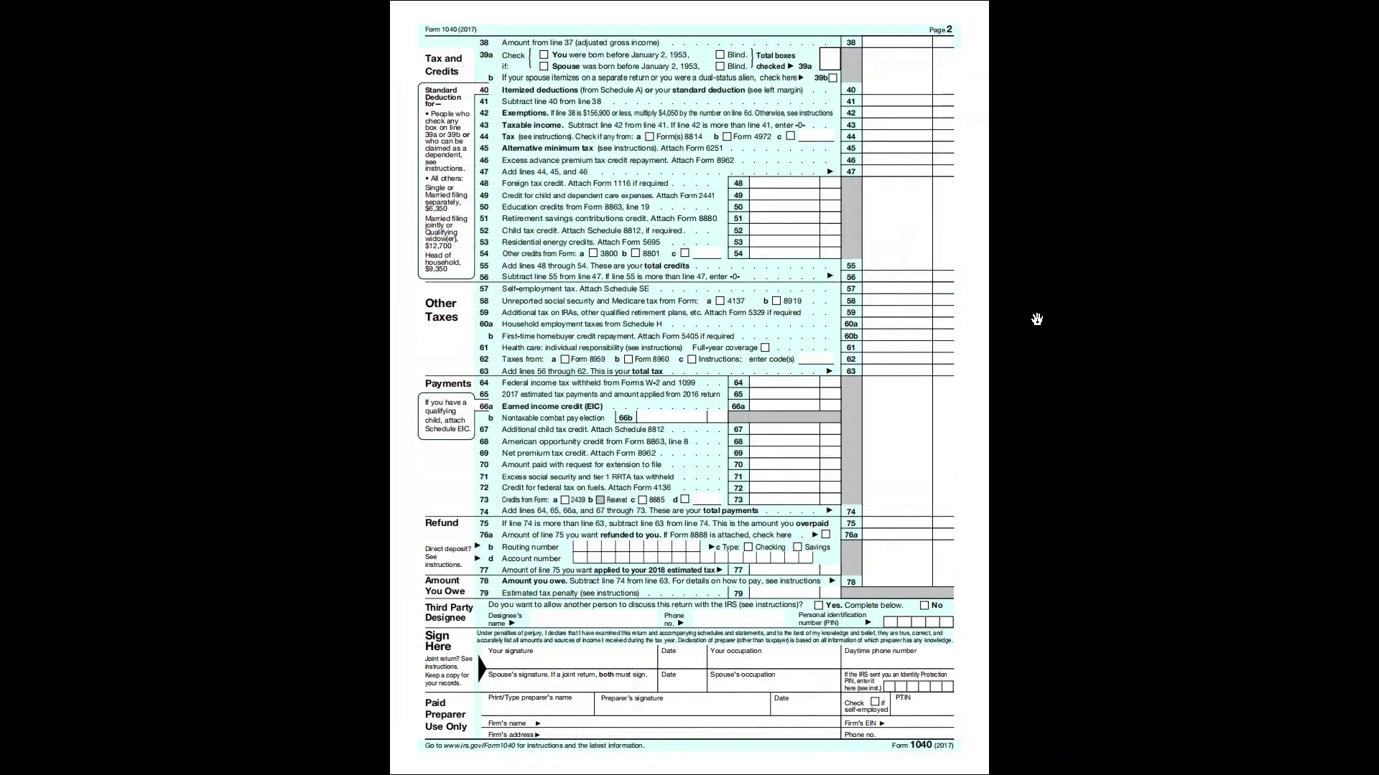
# End the slide show and close WPS PDF.
pyautogui.press('Escape')
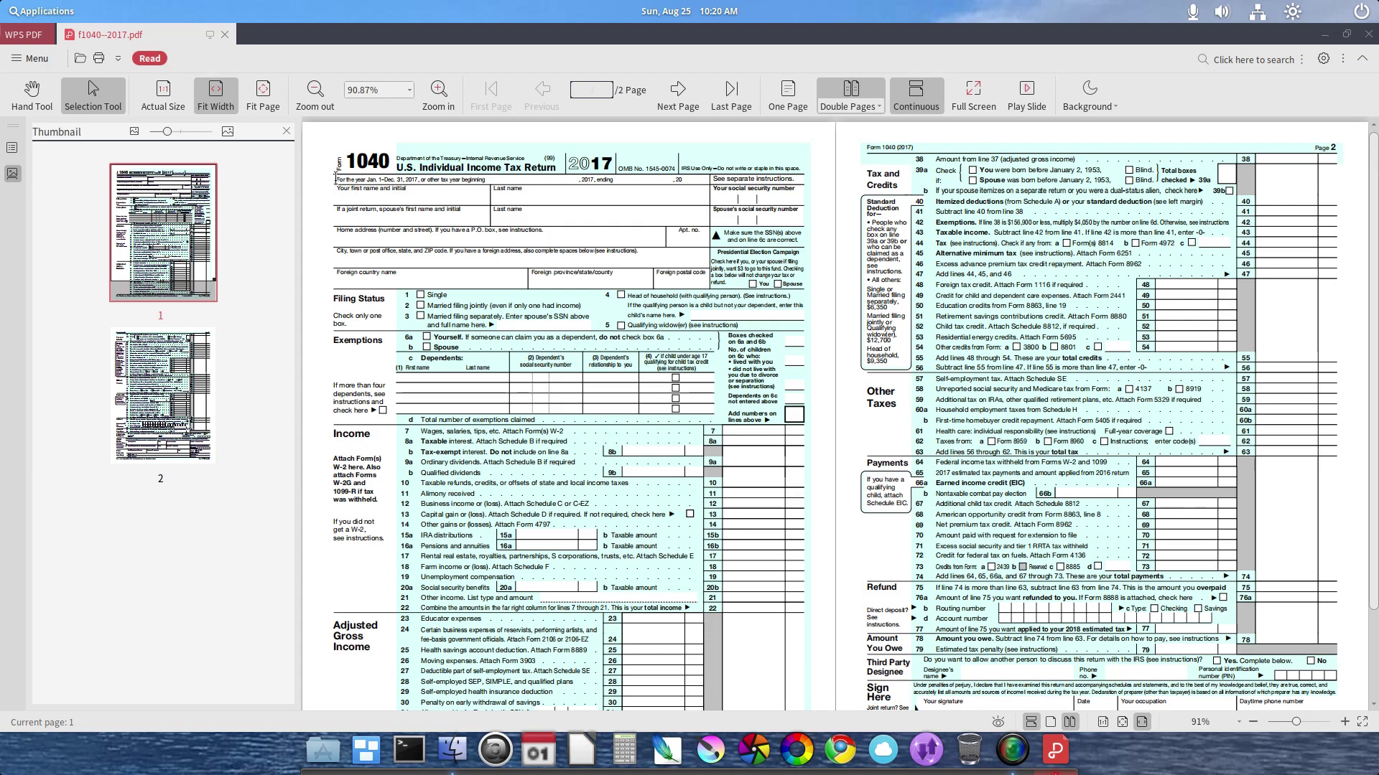
pyautogui.click(1369, 35)
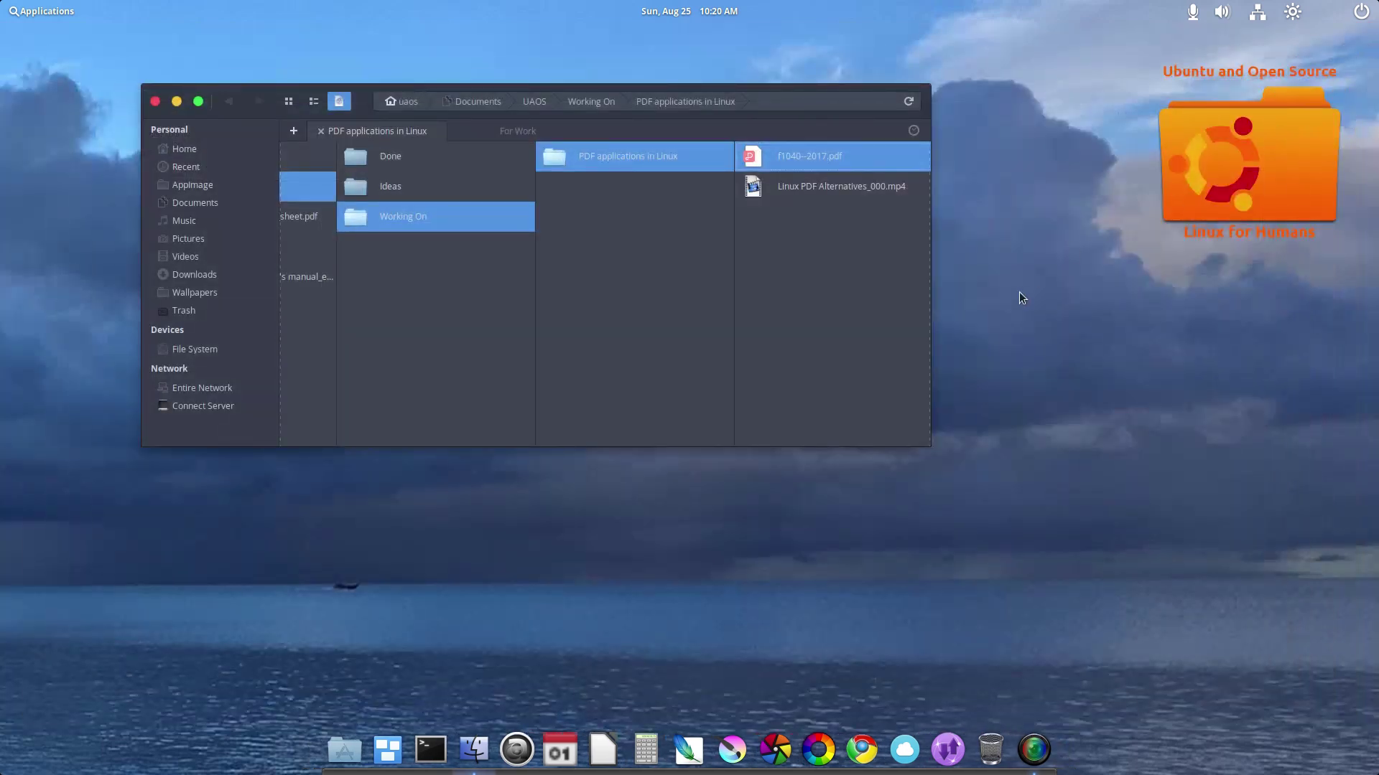
# Launch Foxit Reader and open the recent document f1040--2017.pdf.
pyautogui.click(21, 10)
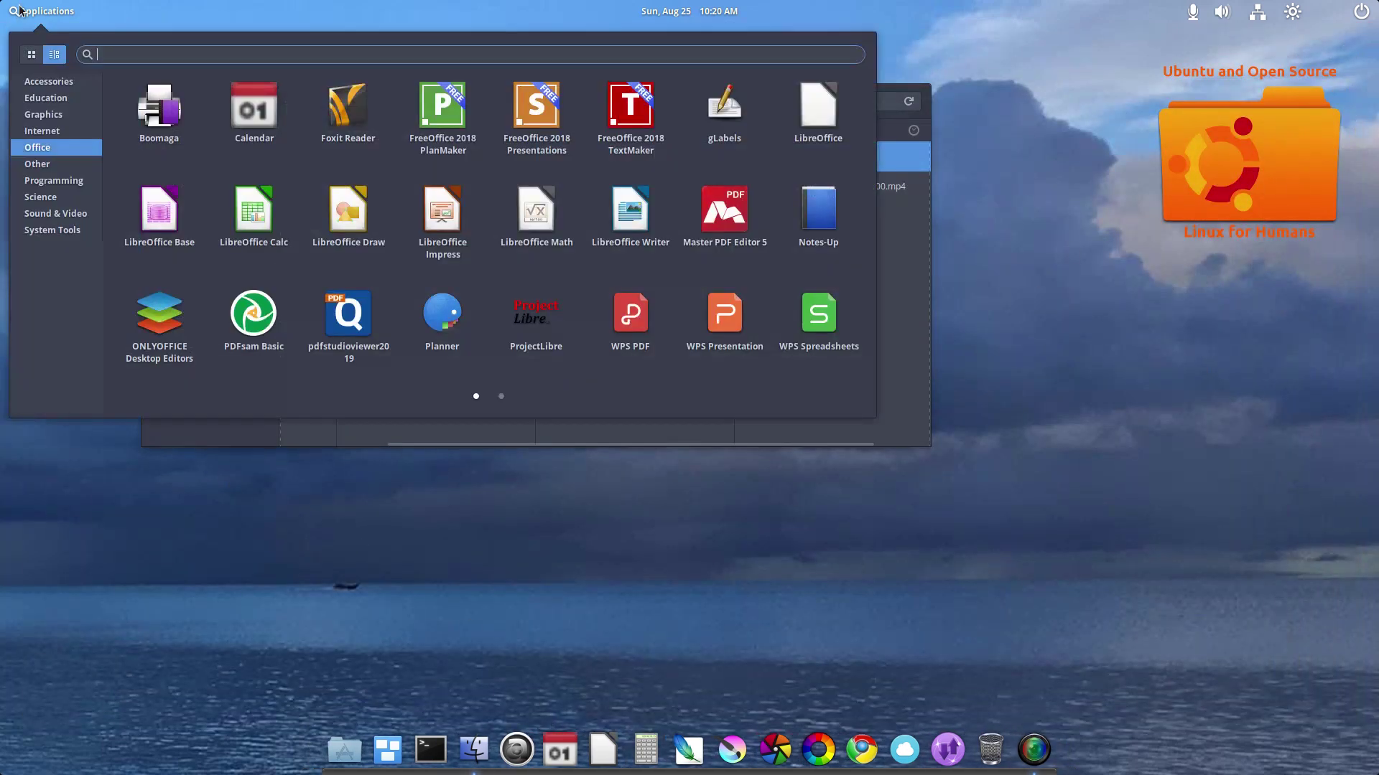
pyautogui.click(350, 104)
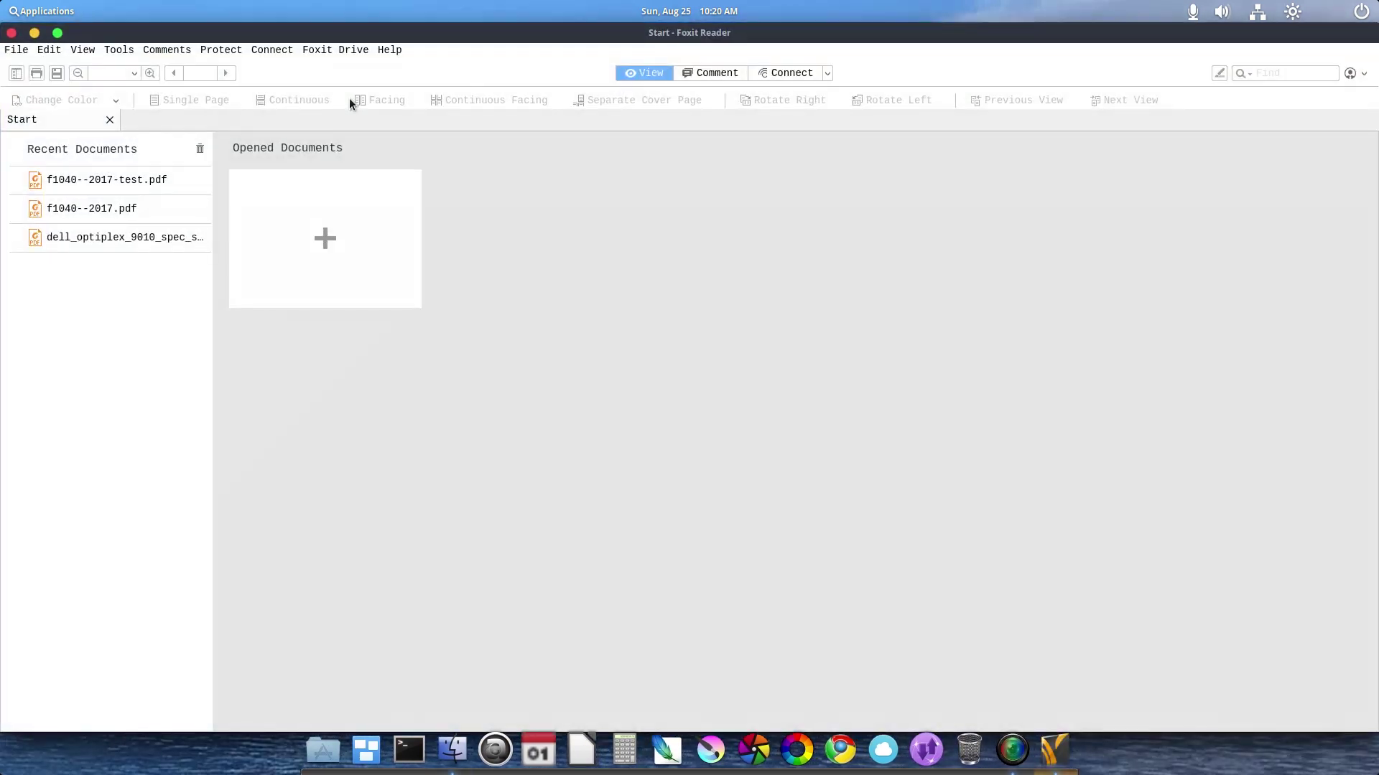
pyautogui.click(101, 209)
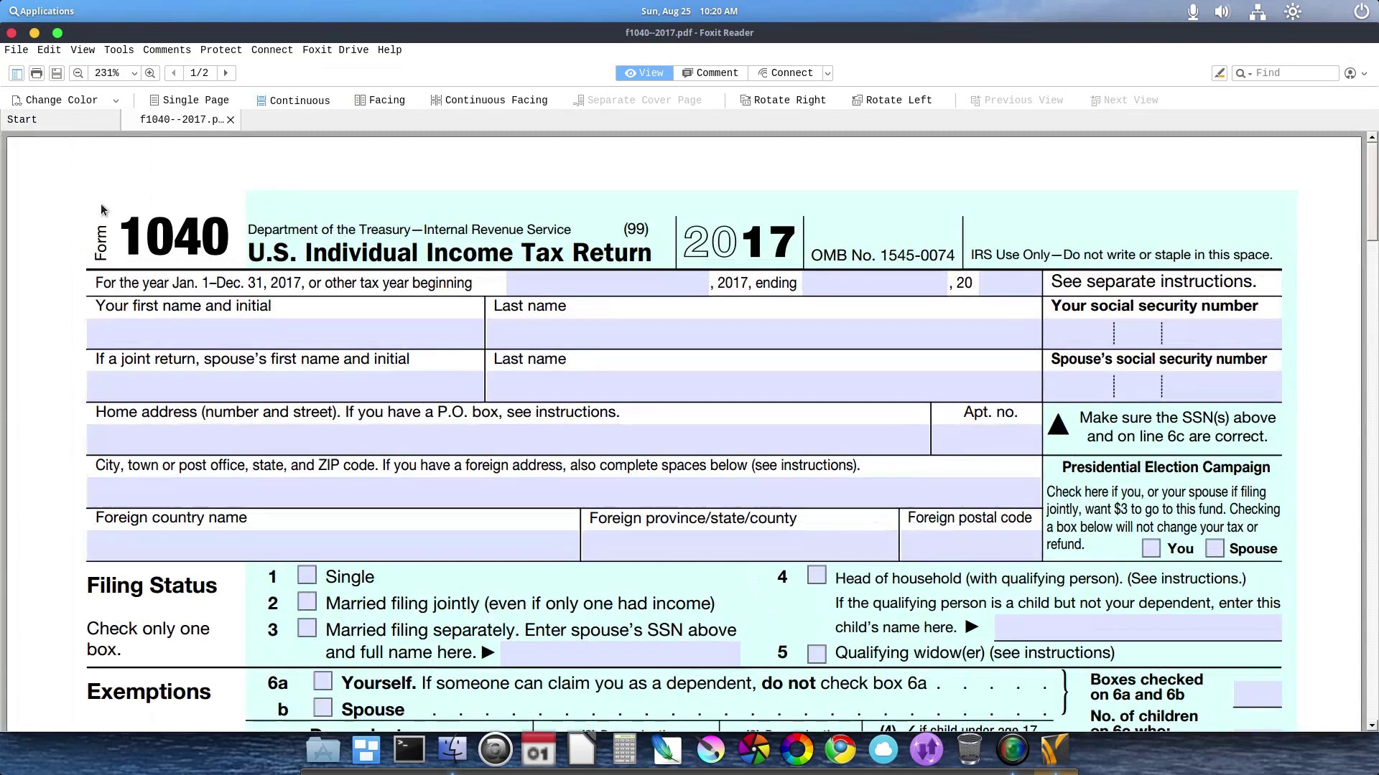
# Fill in the form with last name asdf, spouse's last name dfgh, home address dfgh and city asdf.
pyautogui.click(610, 333)
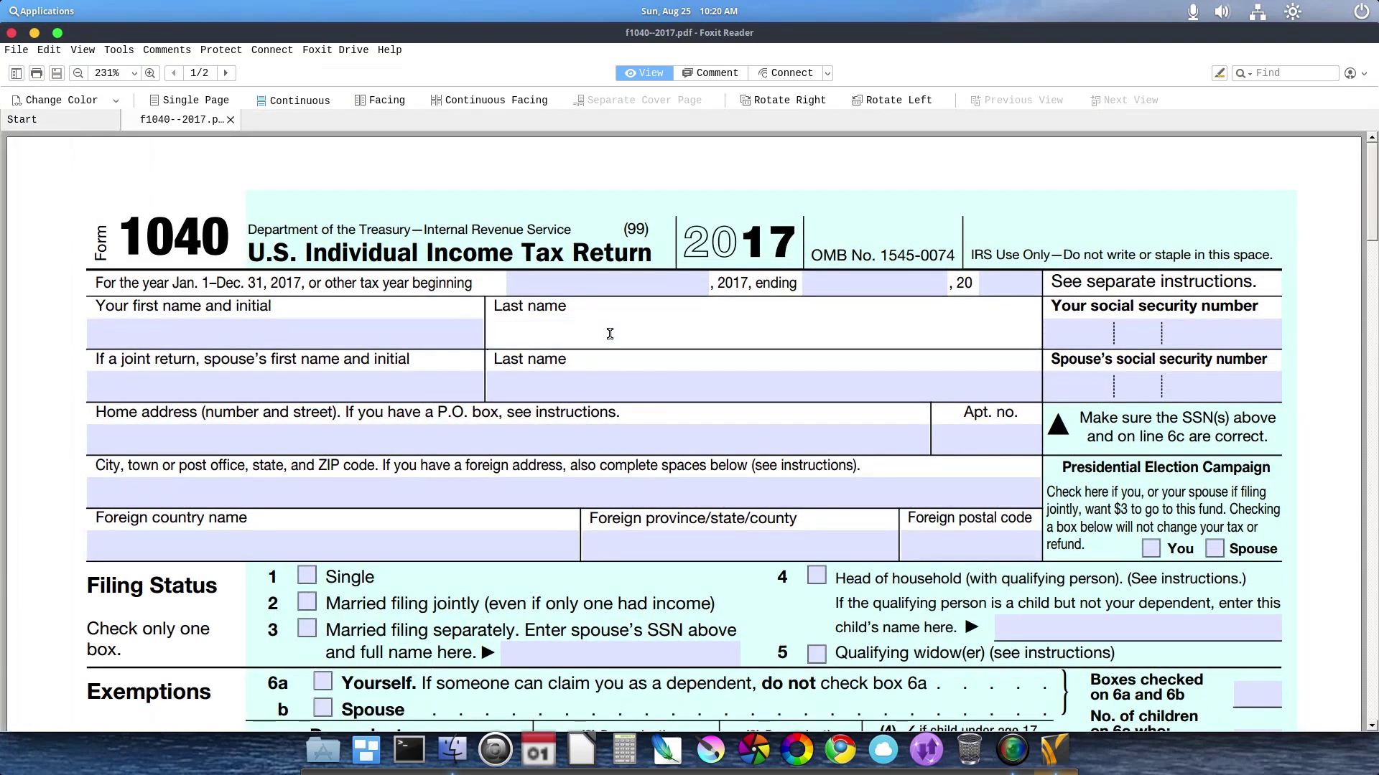
pyautogui.write('asdf')
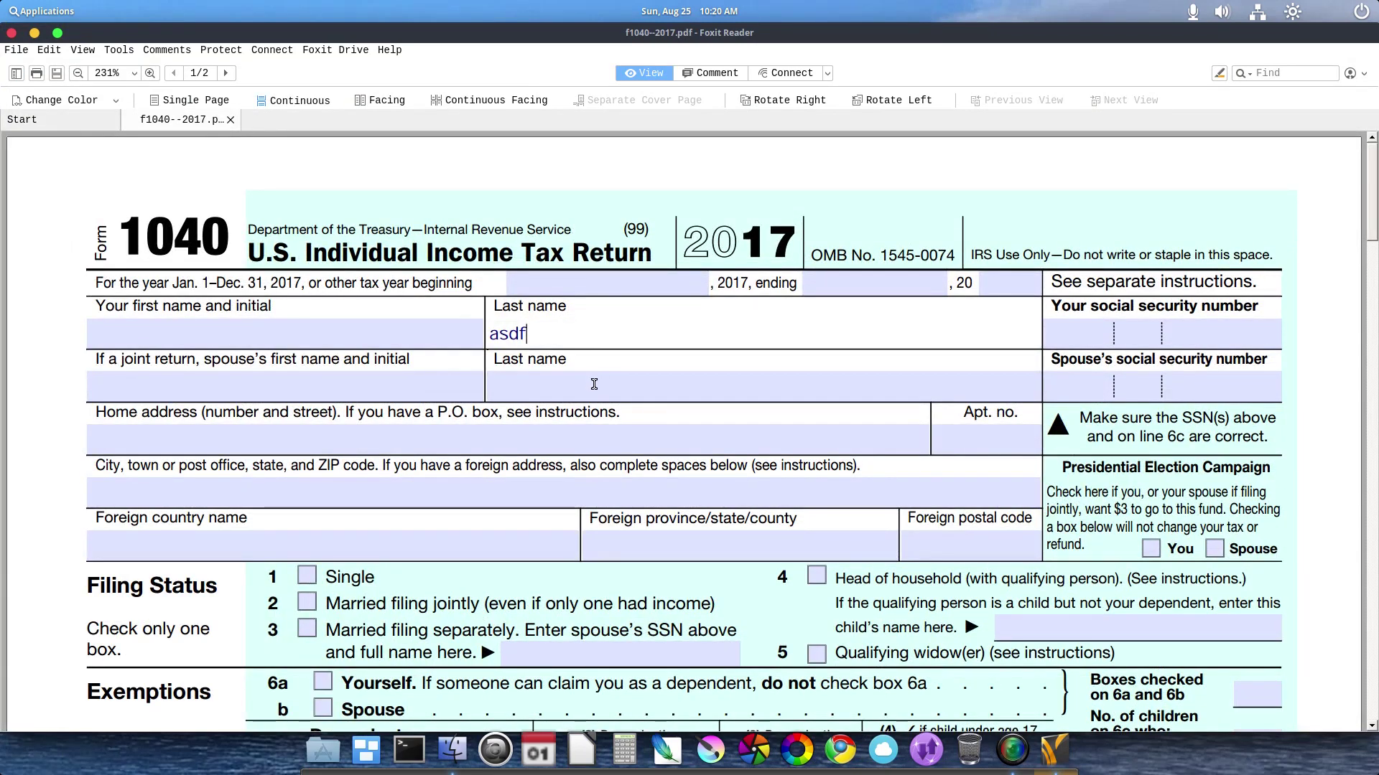
pyautogui.click(594, 385)
pyautogui.write('dfgh')
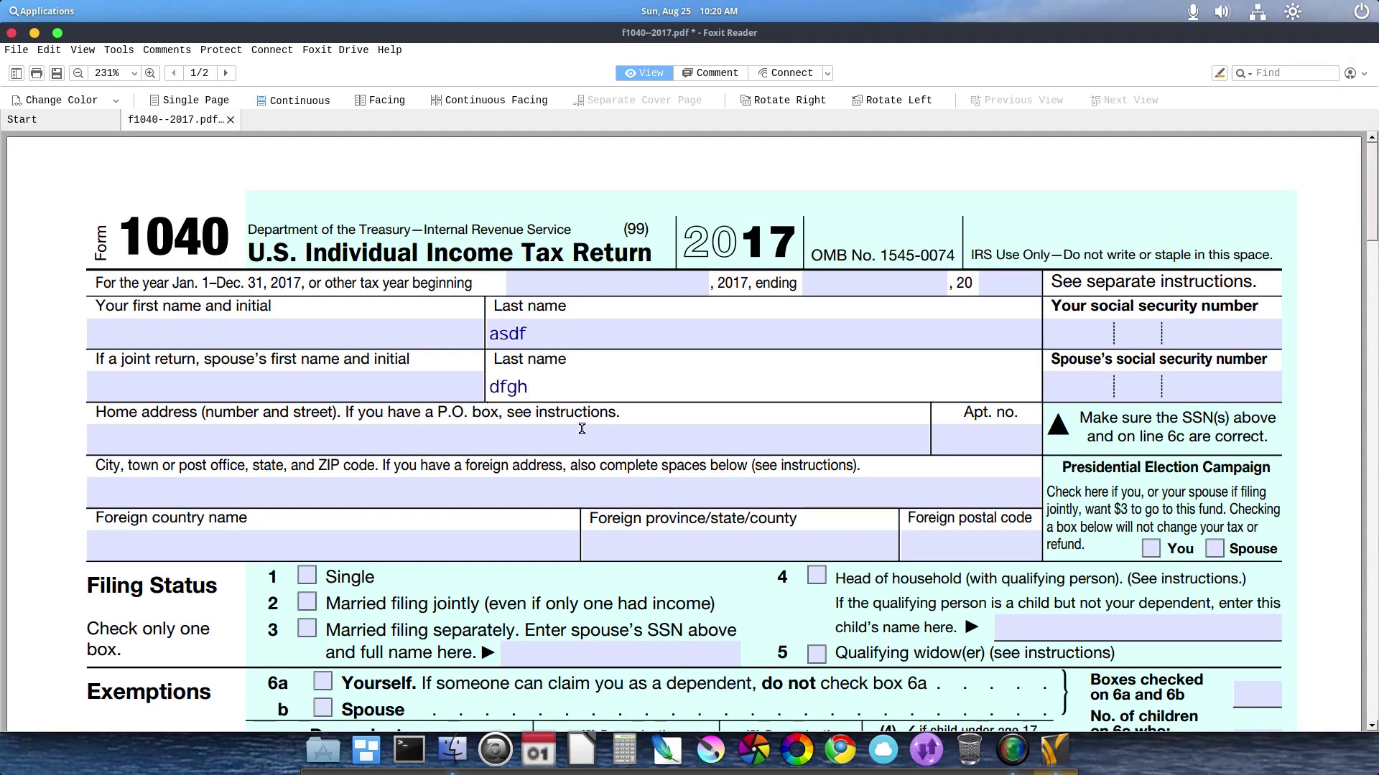
pyautogui.click(582, 435)
pyautogui.write('dfgh')
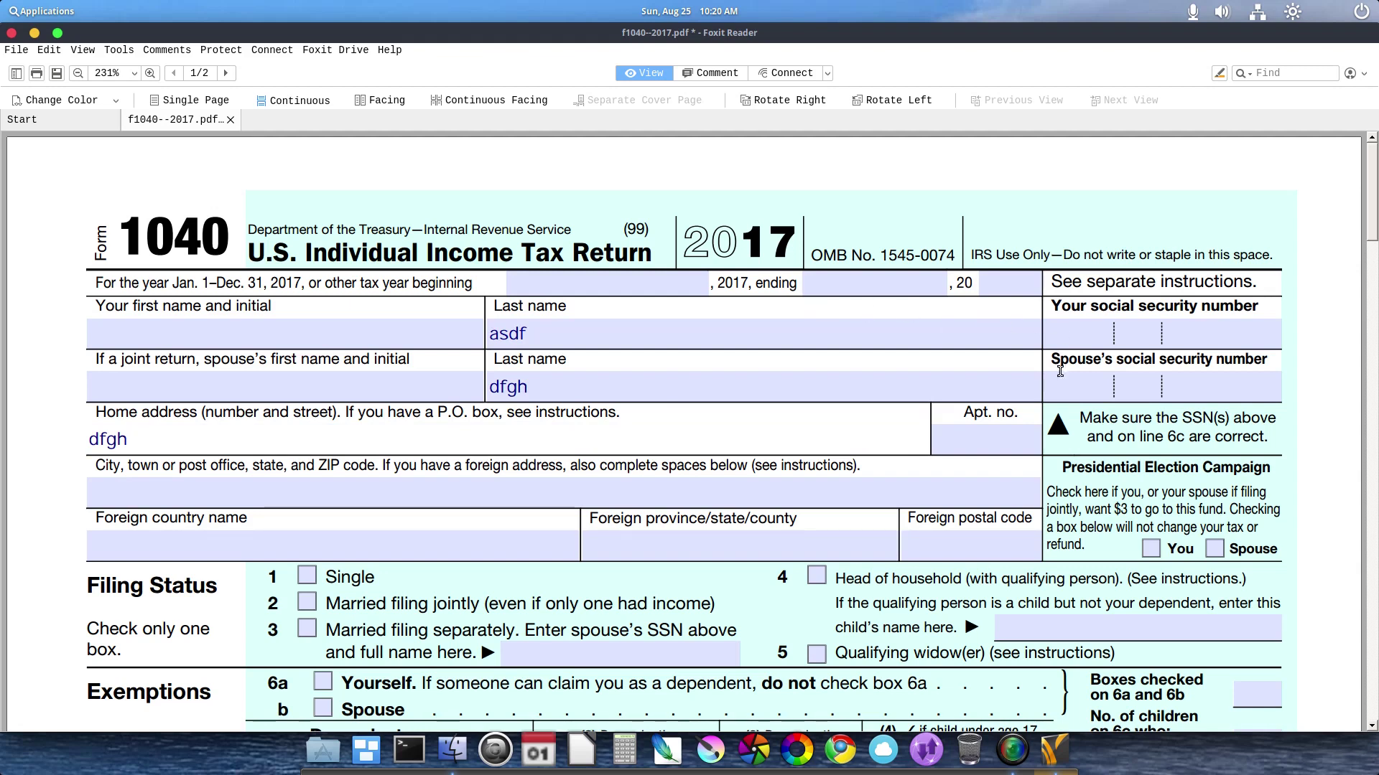
pyautogui.click(1065, 388)
pyautogui.click(653, 501)
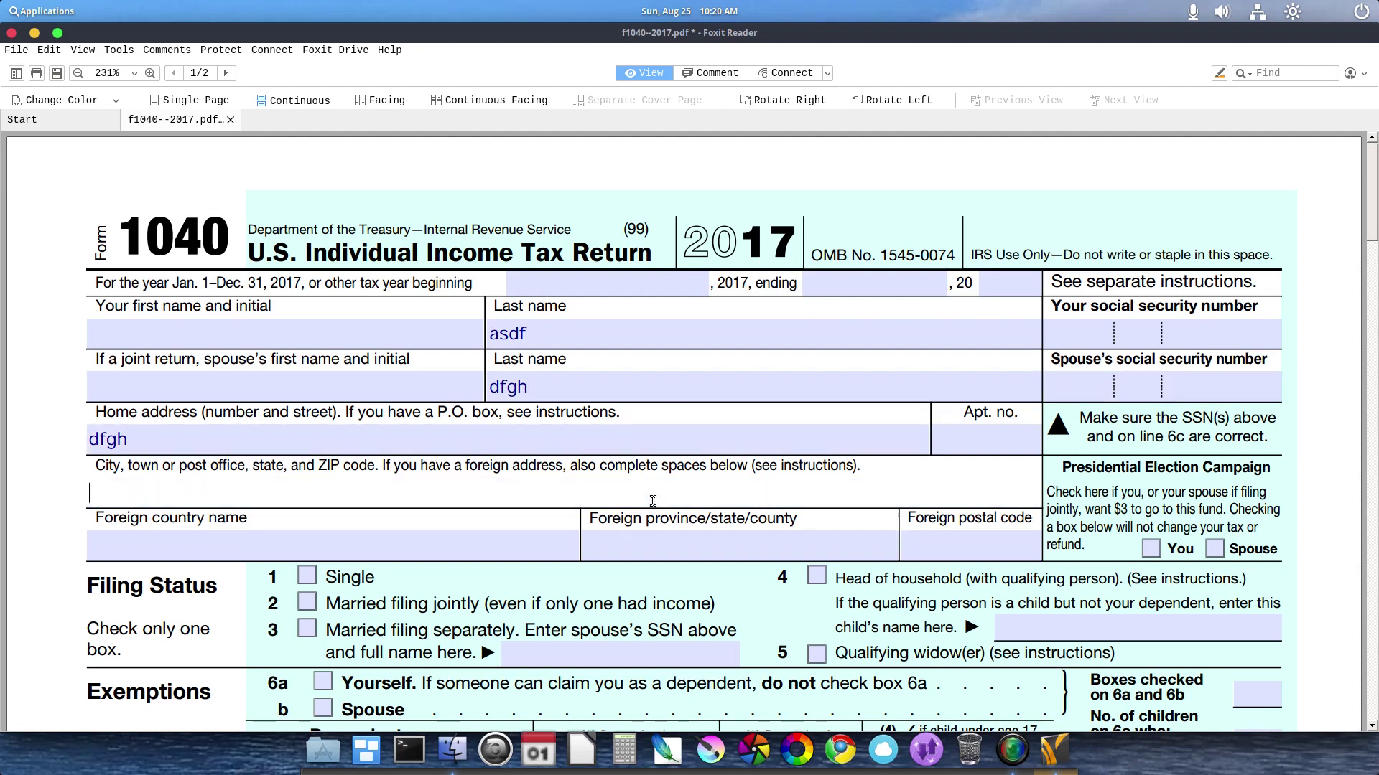
pyautogui.write('asdf')
# Mark the filing status on Form 1040 as Single.
pyautogui.scroll(-7, 411, 493)
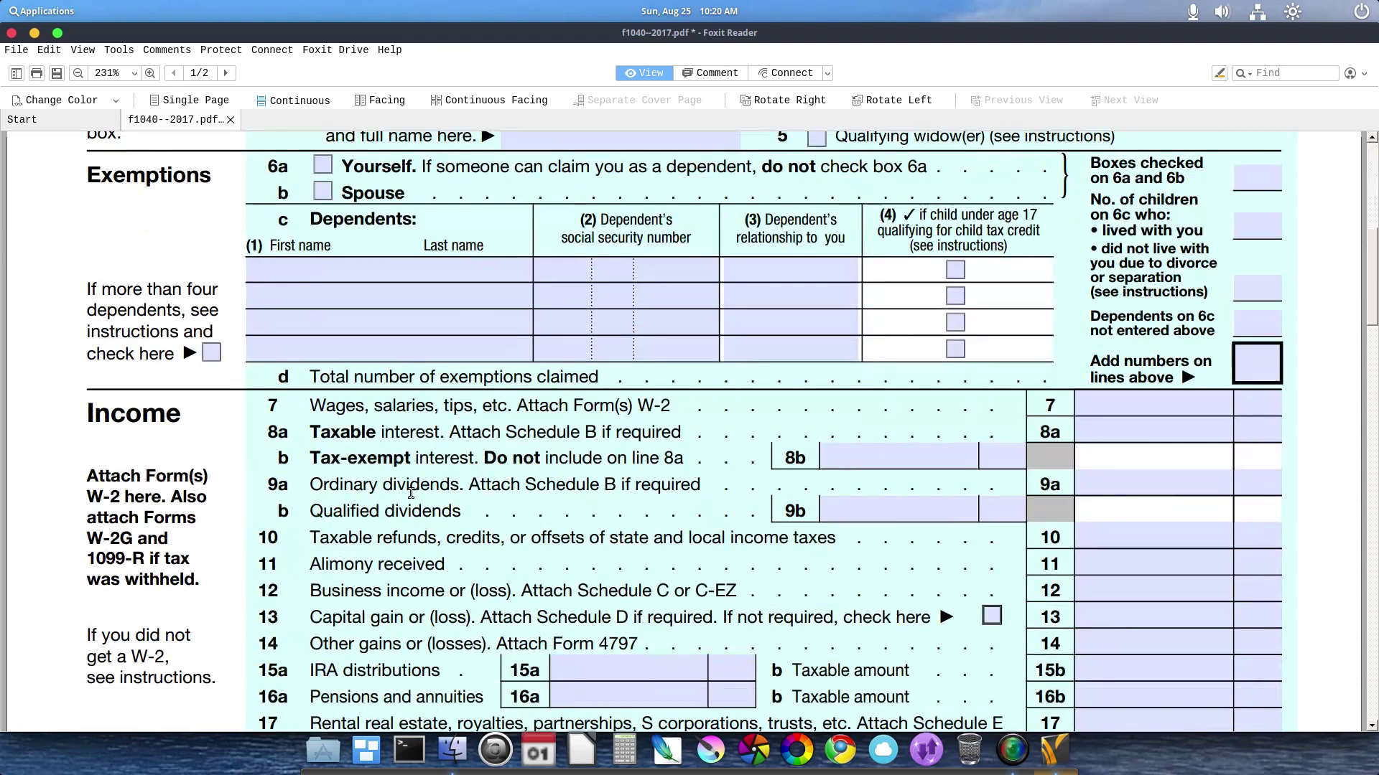
pyautogui.scroll(6, 411, 494)
pyautogui.click(307, 491)
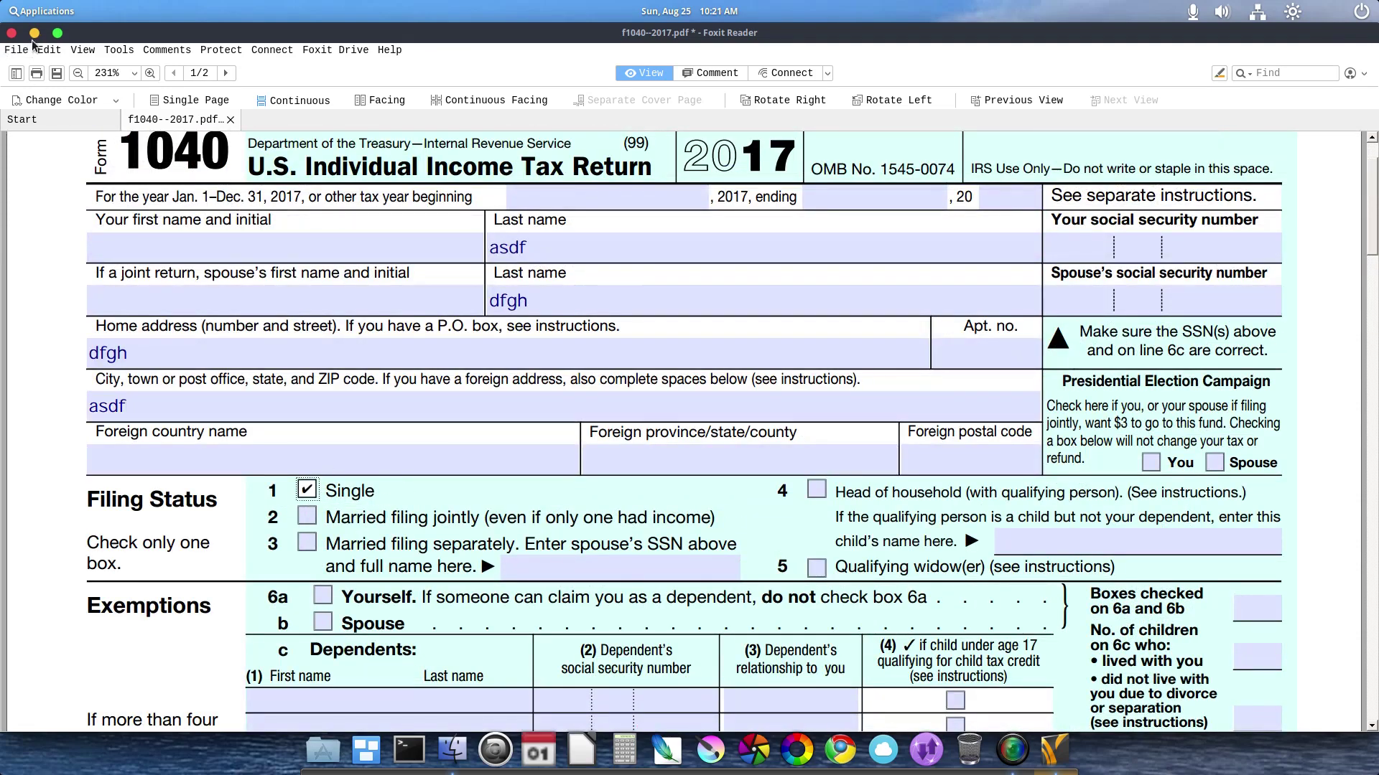
# Save the filled form as a new copy named f1040--2017-test.pdf in the same folder.
pyautogui.click(16, 51)
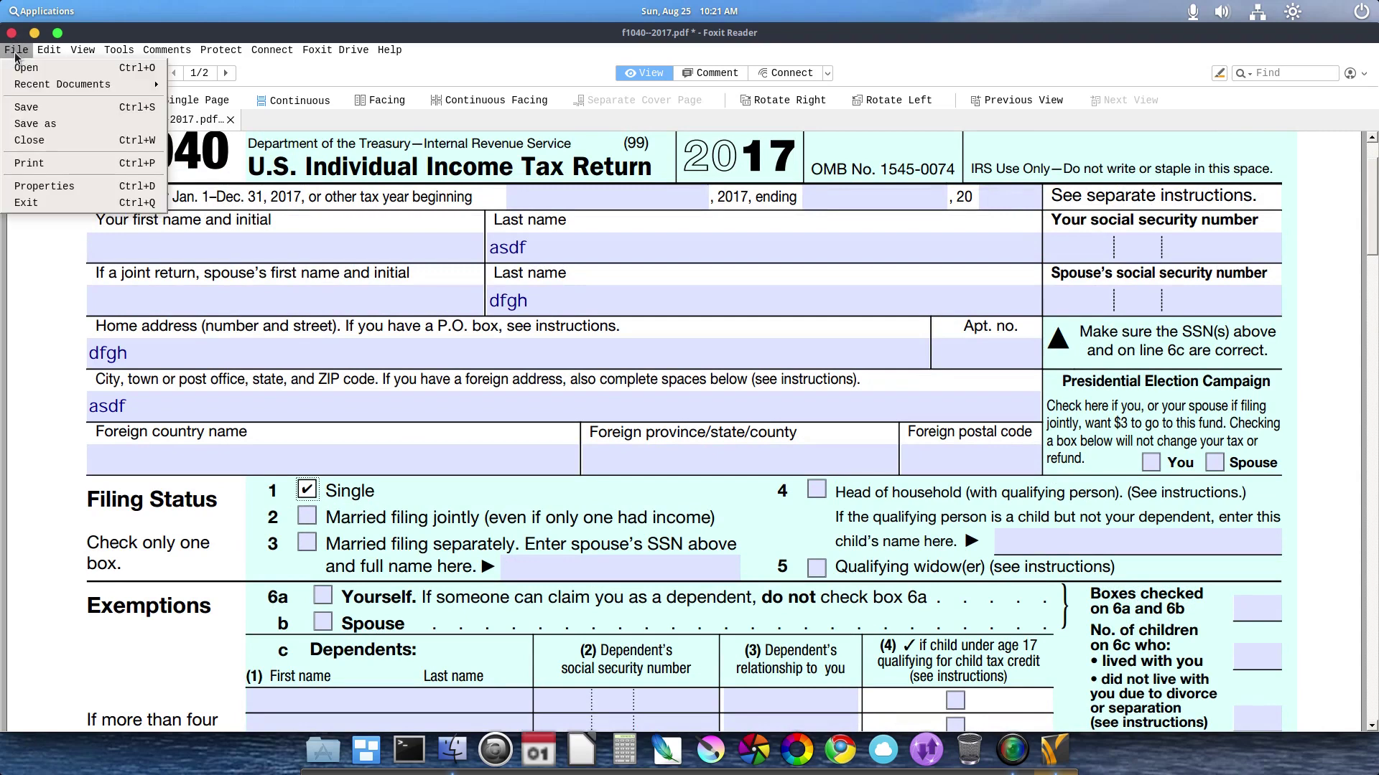
pyautogui.click(35, 124)
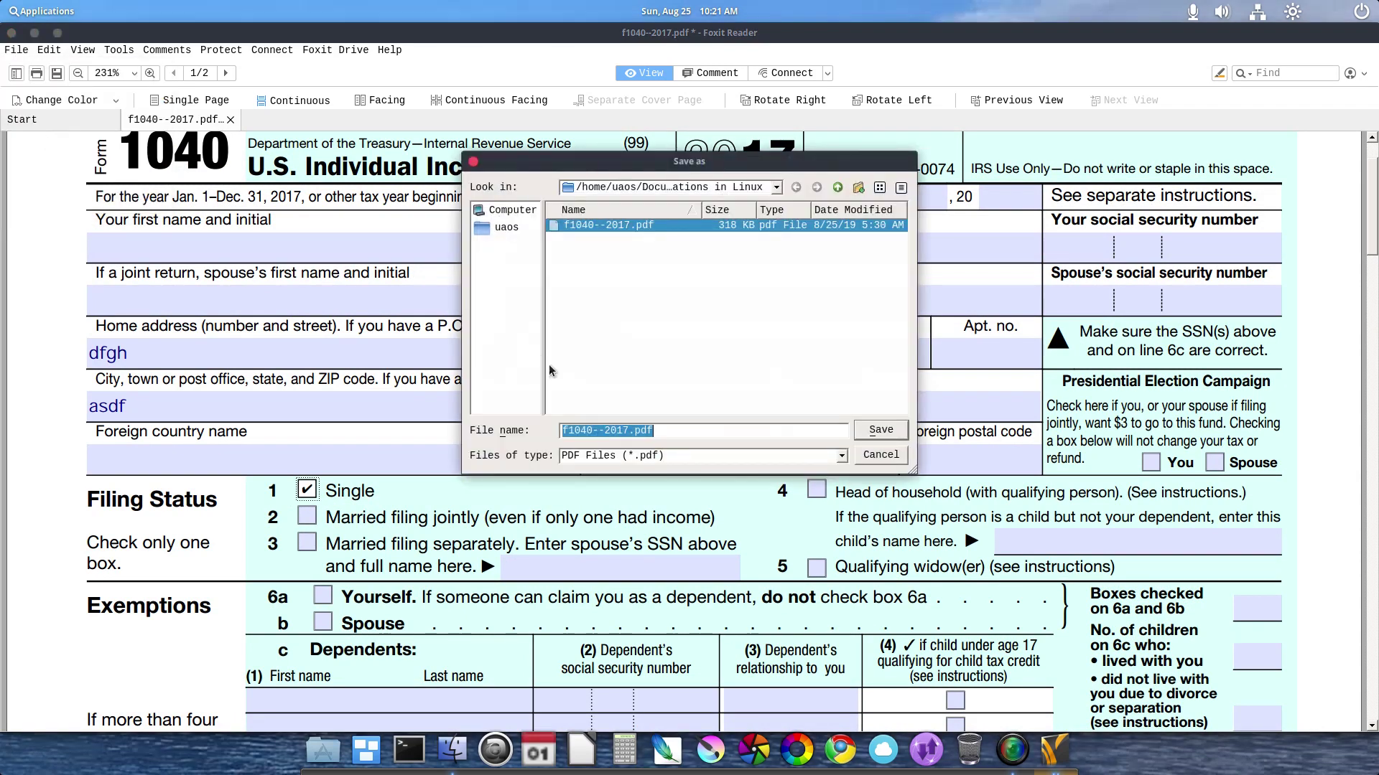
pyautogui.click(617, 431)
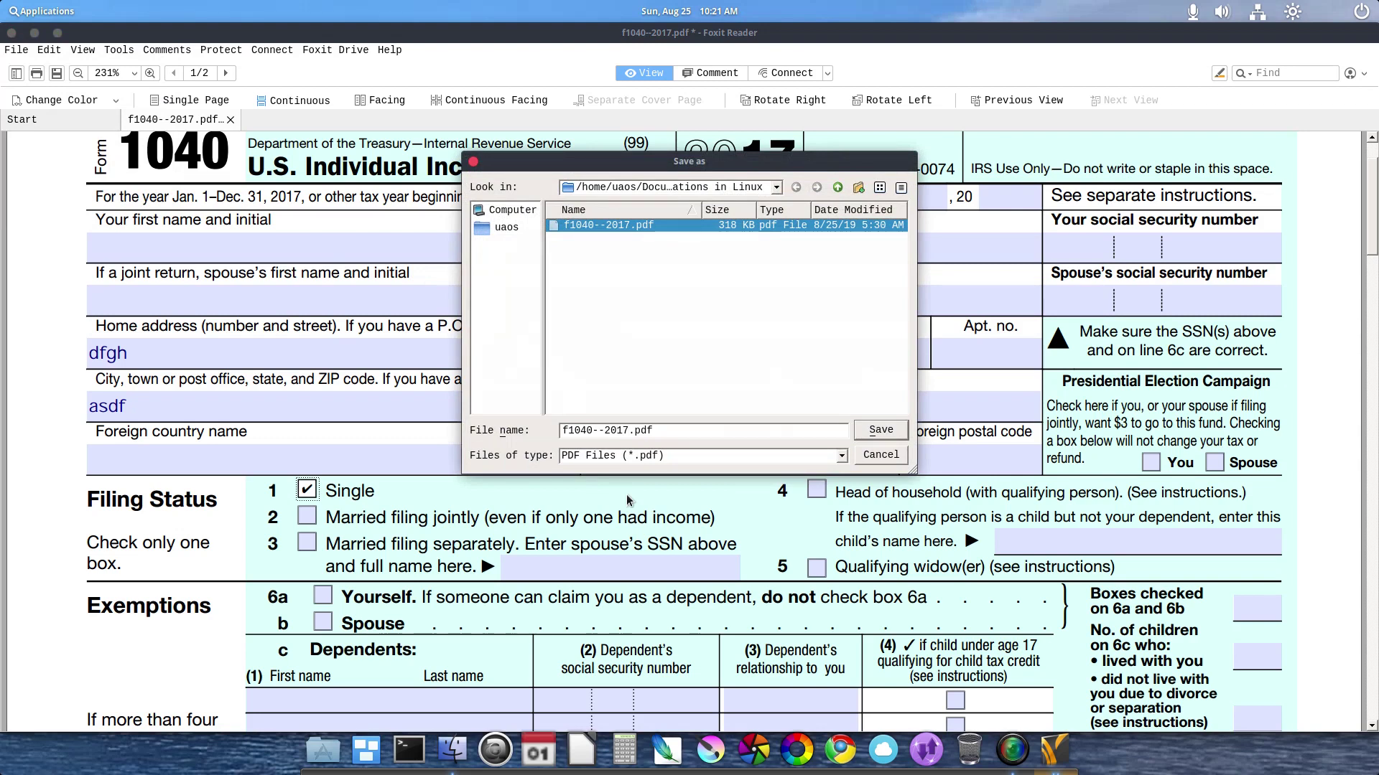
pyautogui.write('-test')
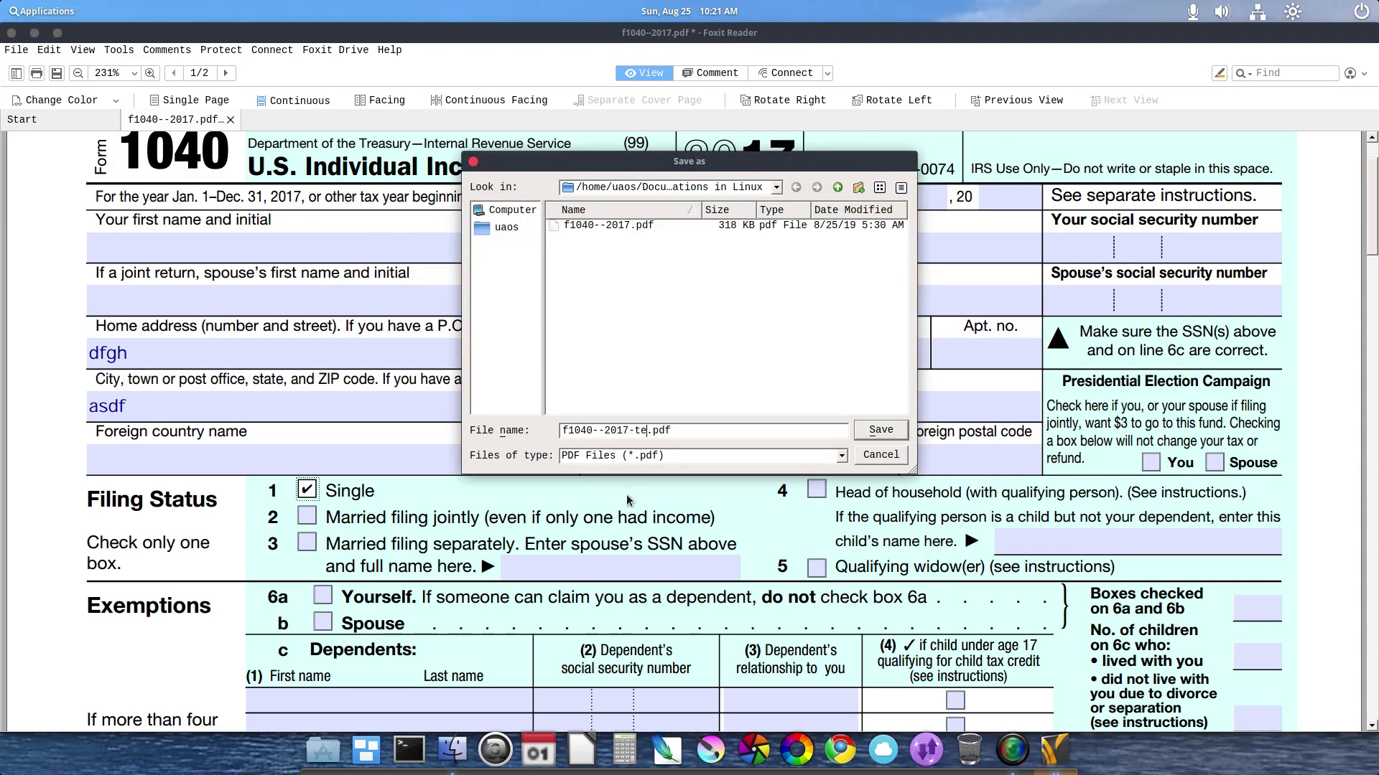
pyautogui.click(885, 433)
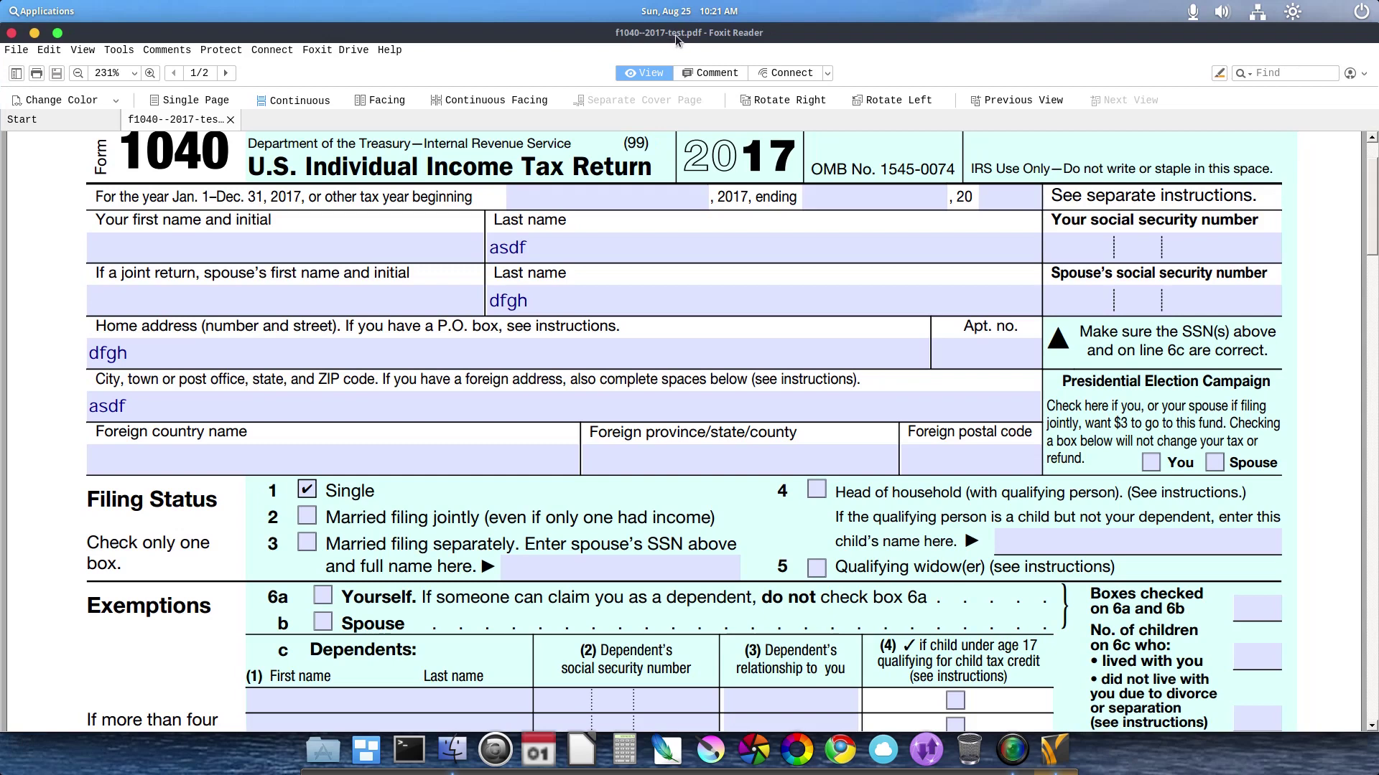
# Open f1040--2017-test.pdf from the file manager in WPS PDF and examine the filled-in address and city entries.
pyautogui.click(453, 750)
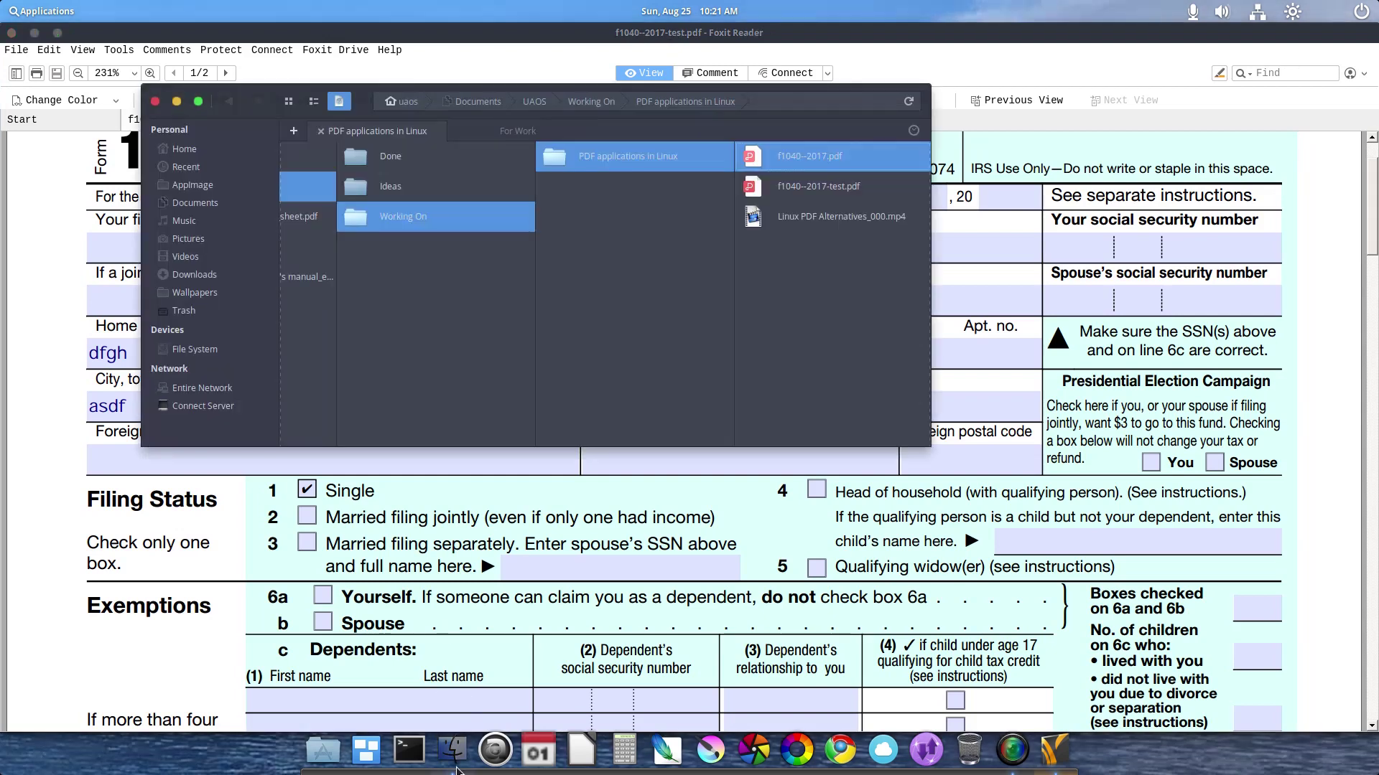
pyautogui.click(822, 186)
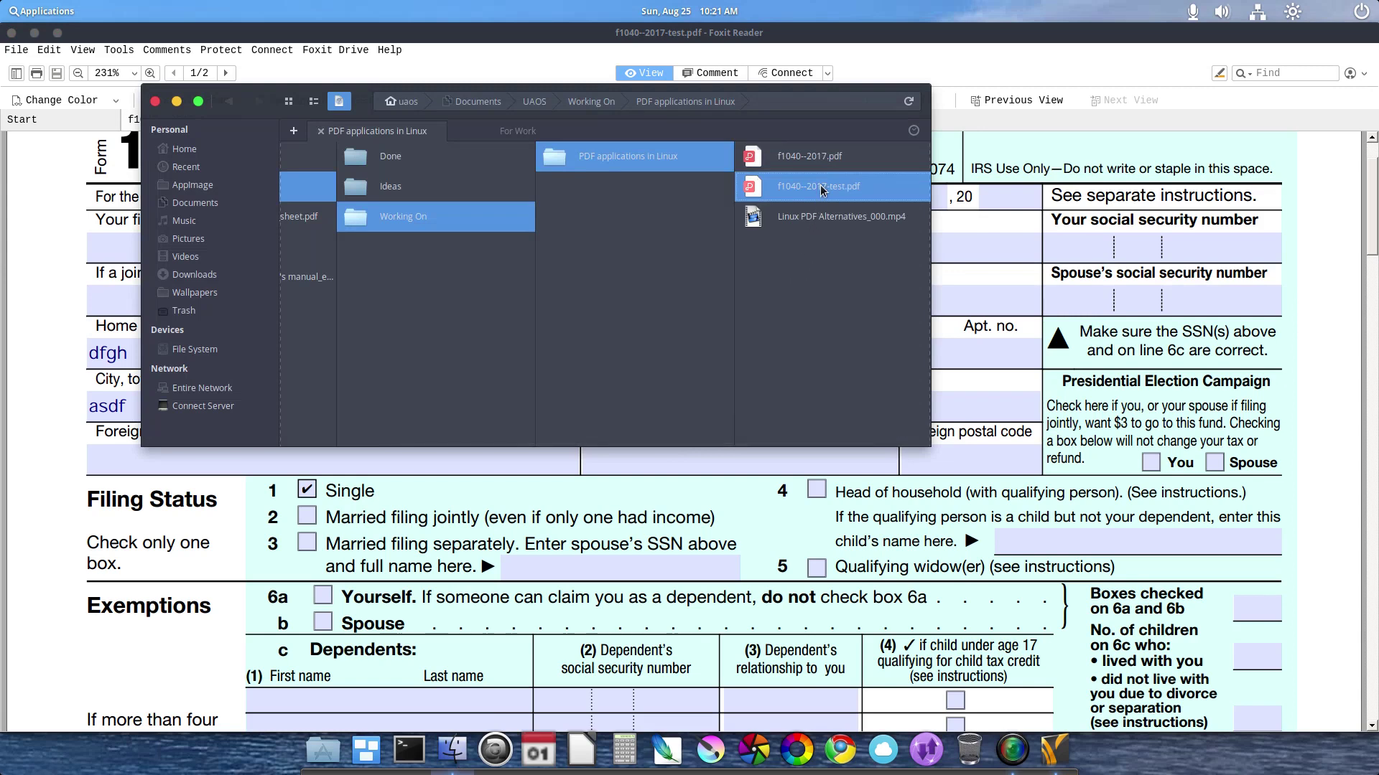
pyautogui.doubleClick(822, 187)
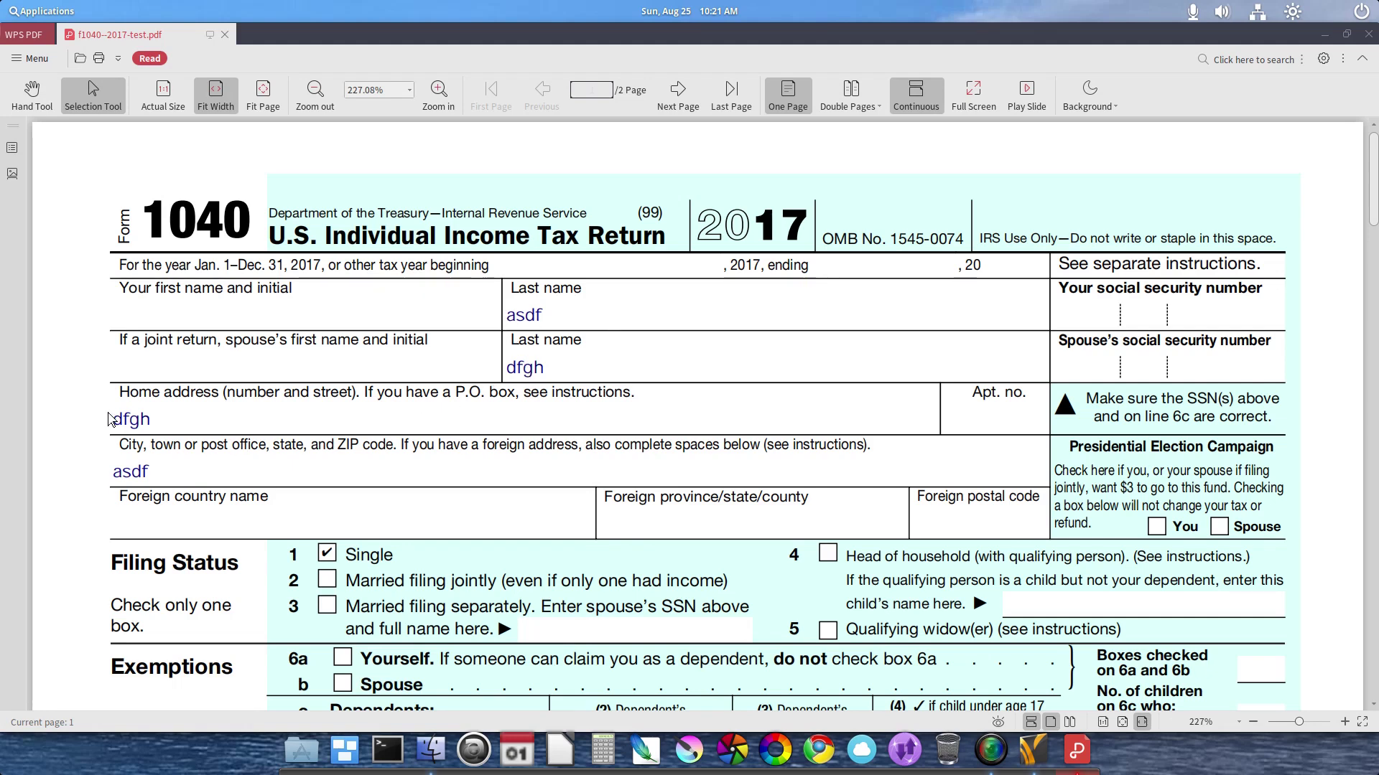
pyautogui.rightClick(132, 476)
pyautogui.click(313, 474)
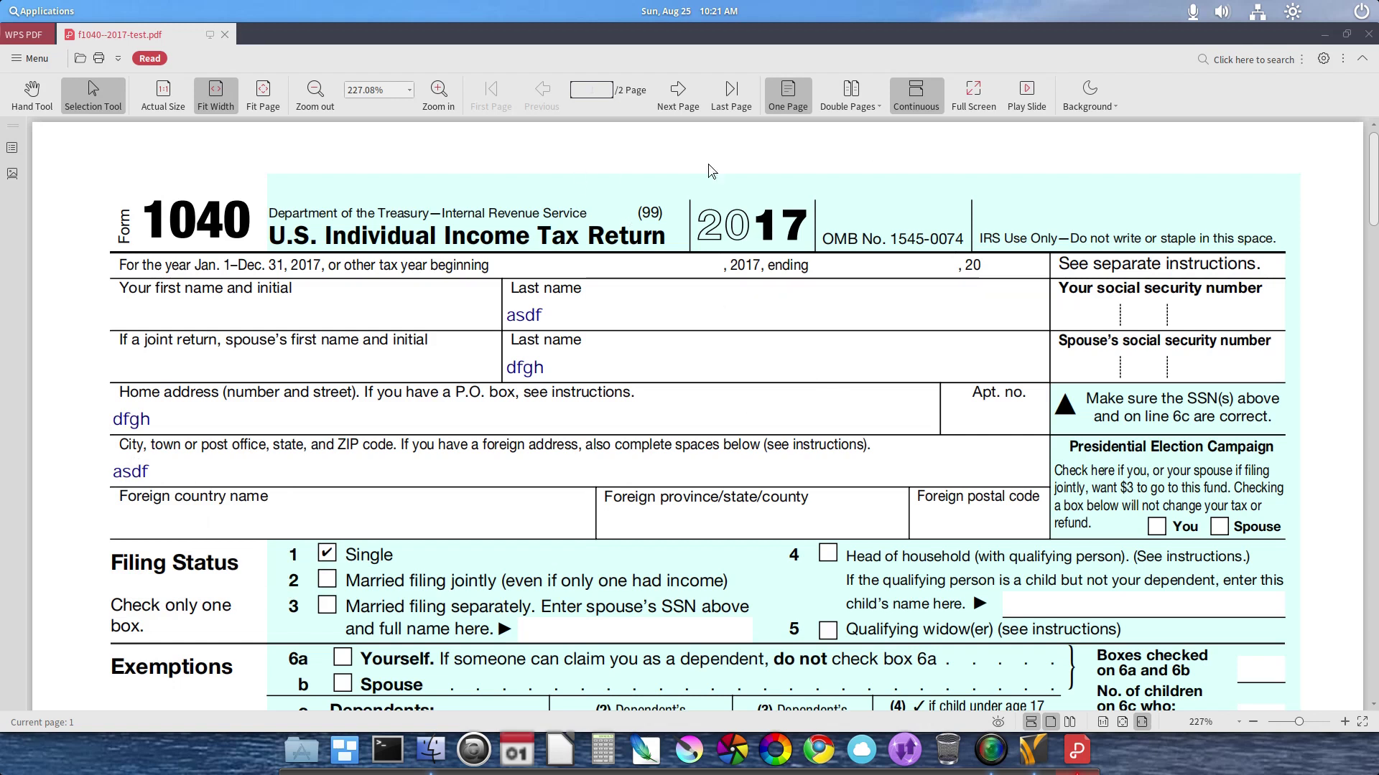
# Close the test copy in WPS PDF and exit Foxit Reader.
pyautogui.click(1366, 35)
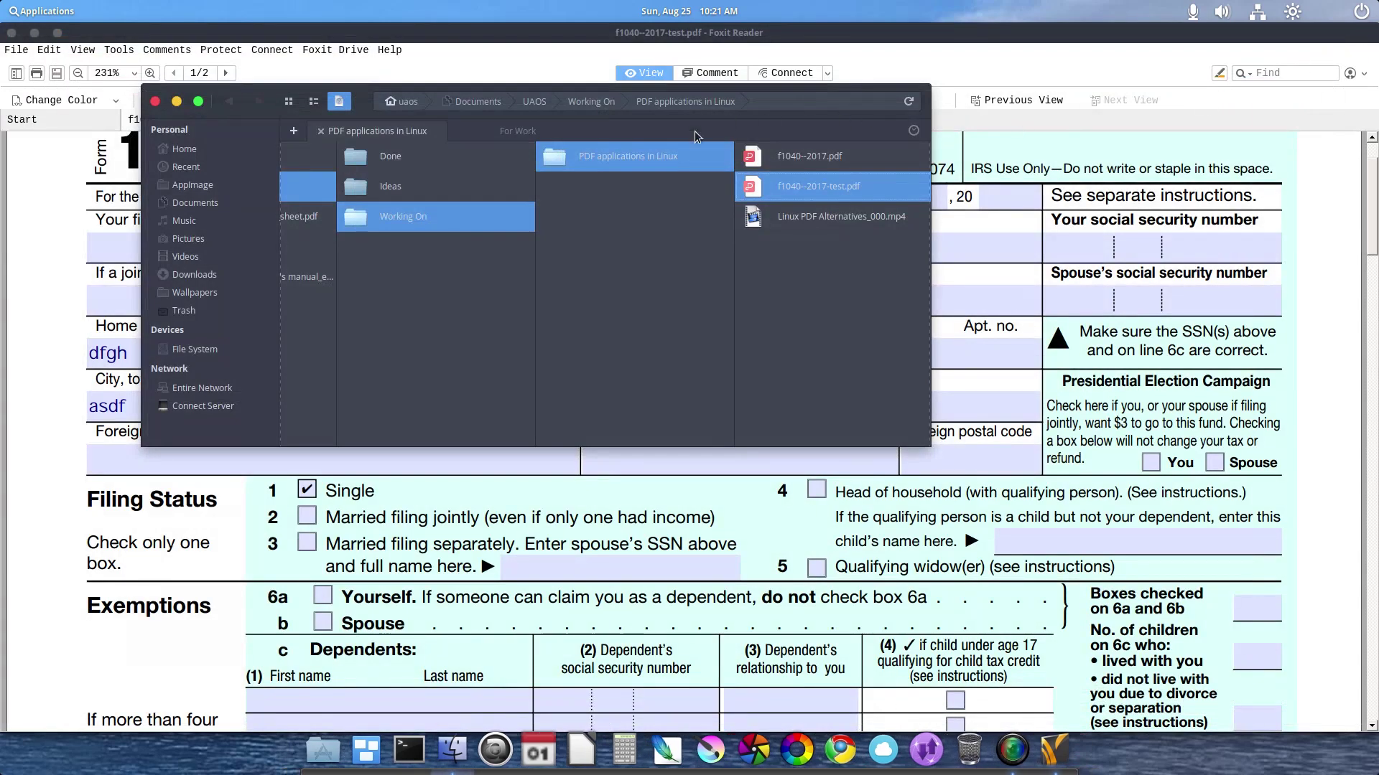
pyautogui.click(523, 30)
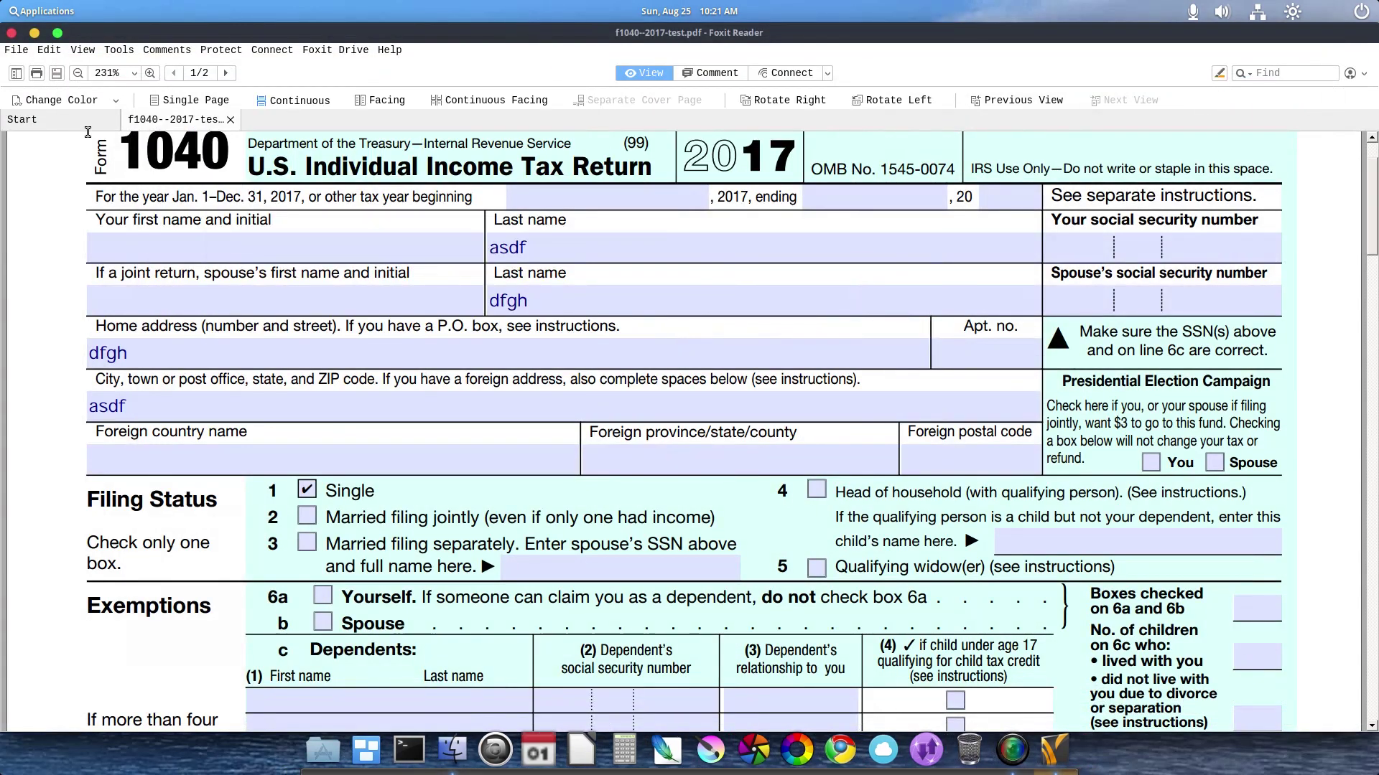
pyautogui.click(13, 51)
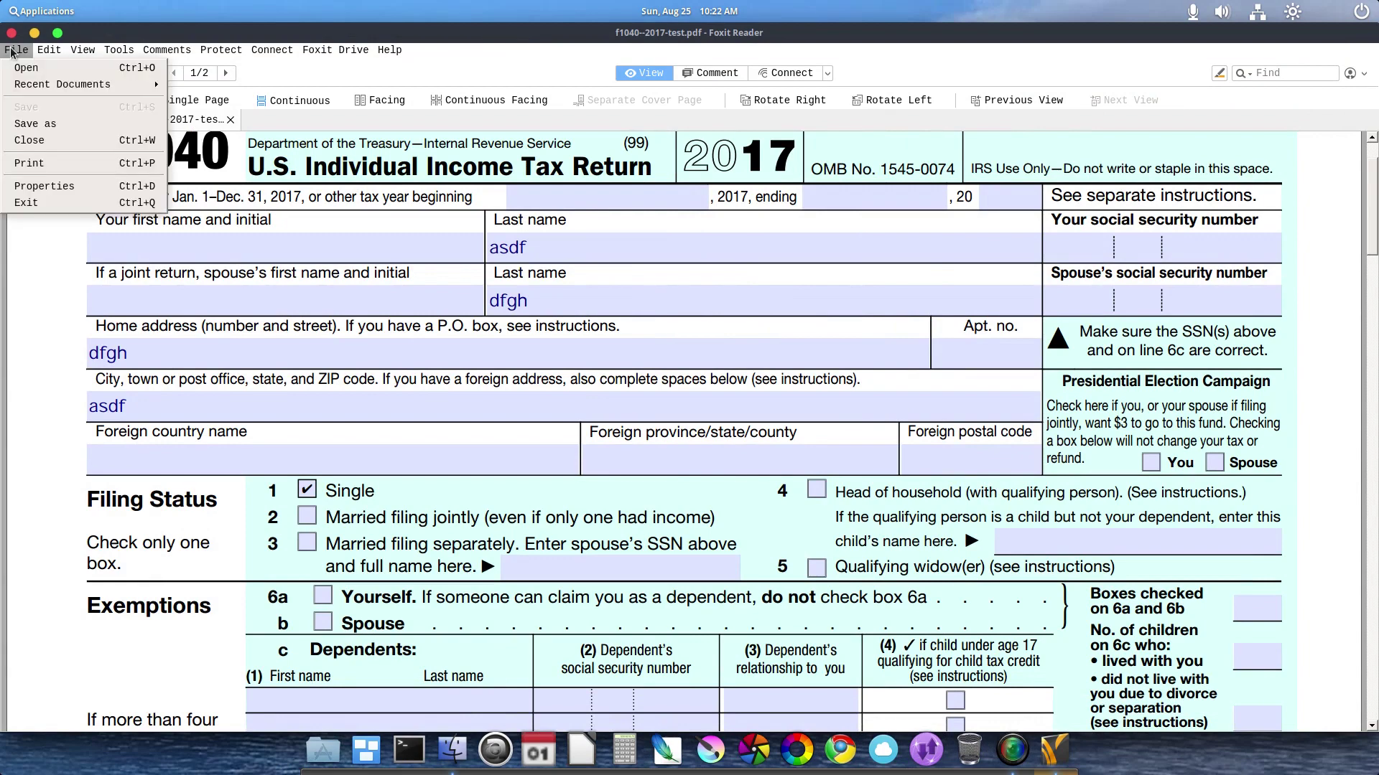
pyautogui.click(27, 203)
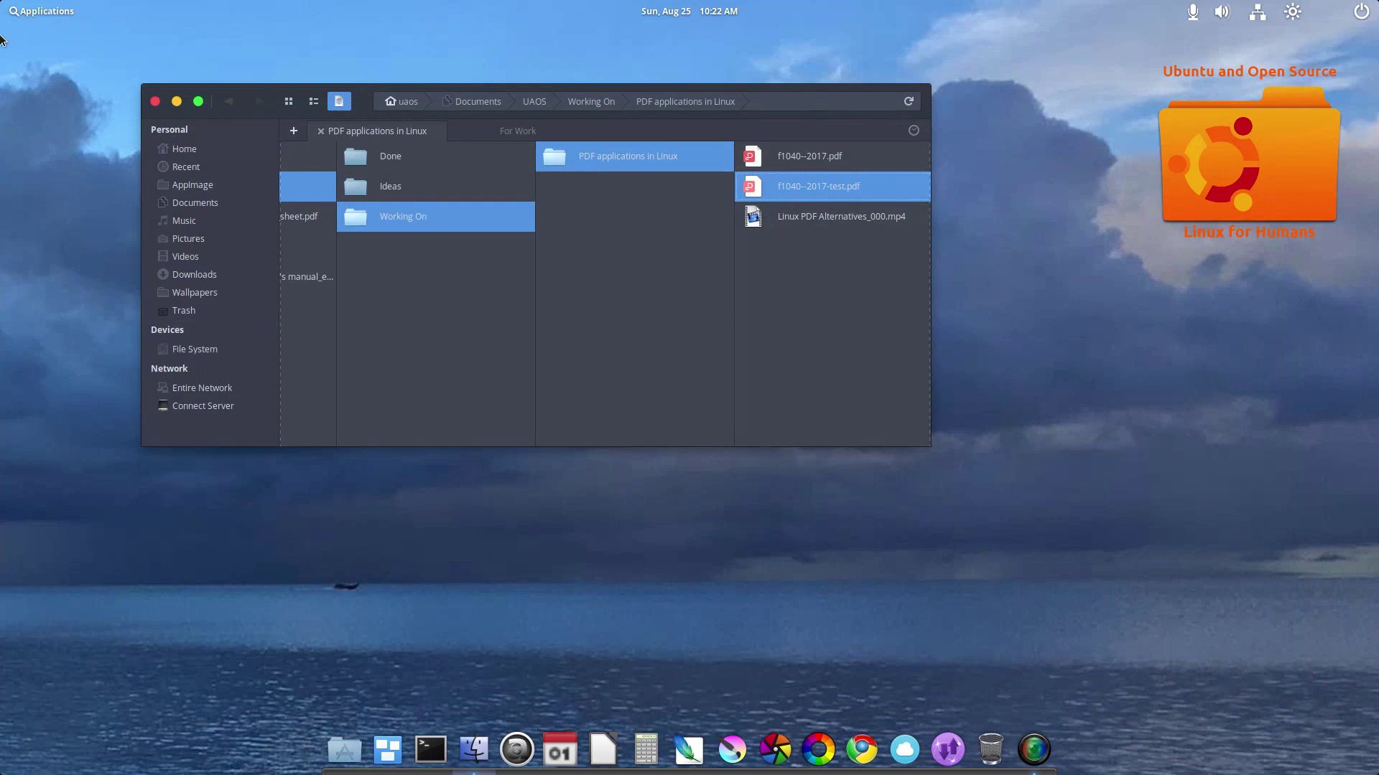
# Launch PDFsam Basic from the installed office applications.
pyautogui.click(15, 9)
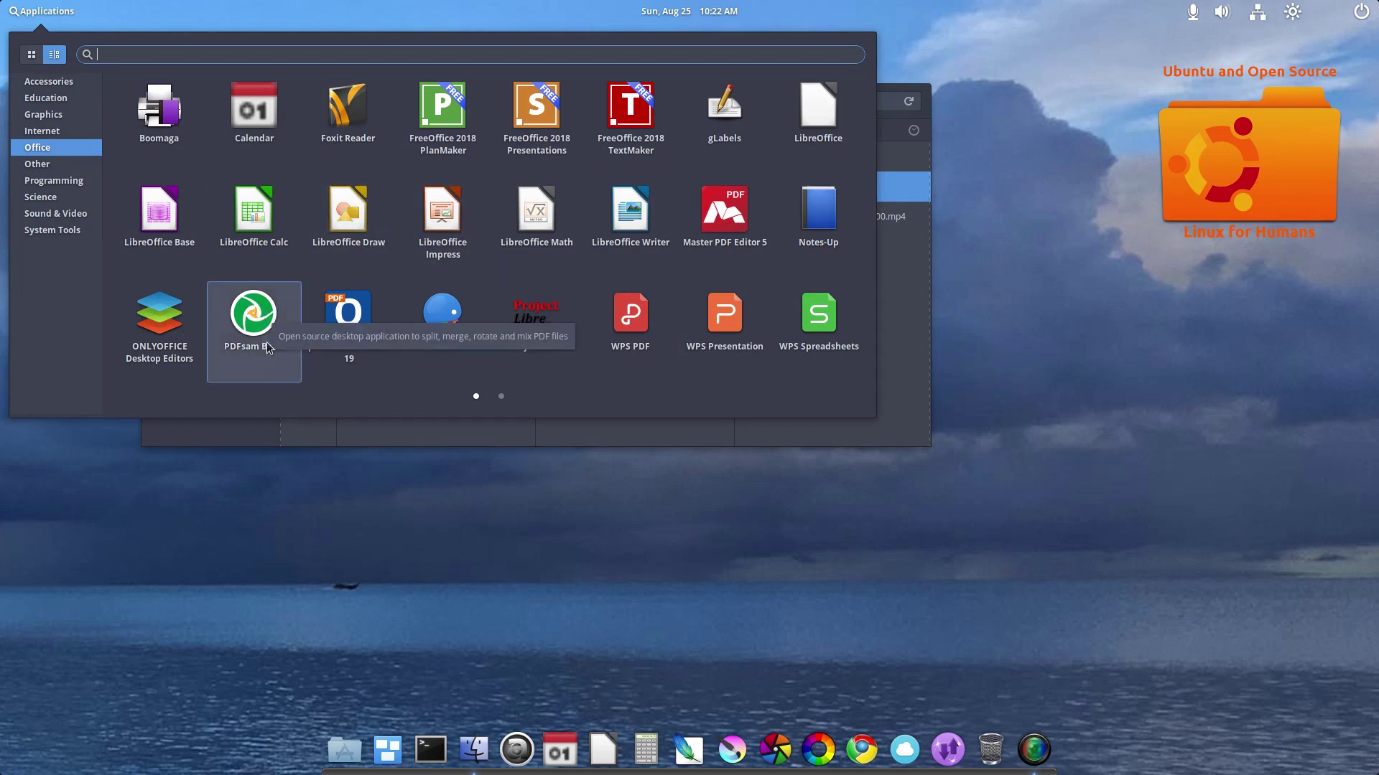
pyautogui.click(248, 313)
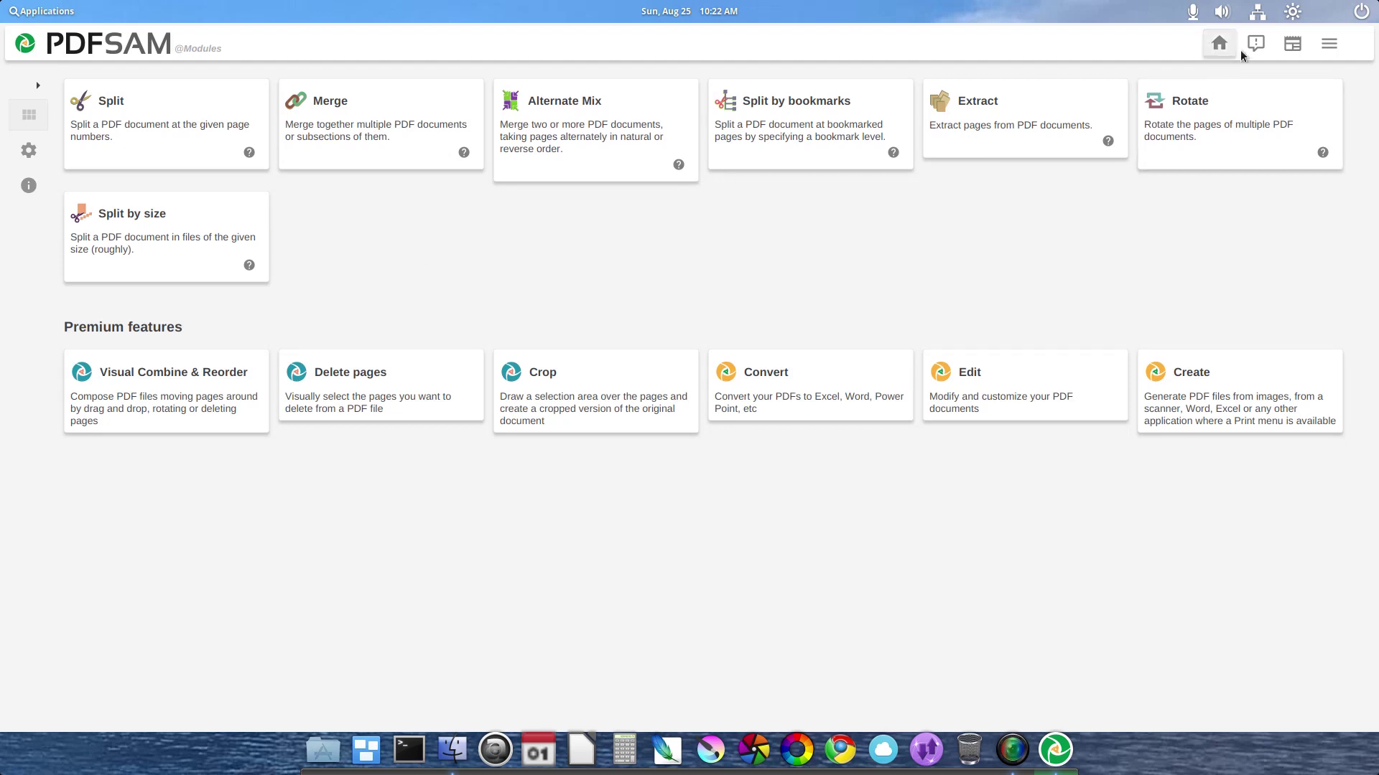
# View PDFsam's application menu options without choosing any, and minimize and restore its window.
pyautogui.click(1329, 45)
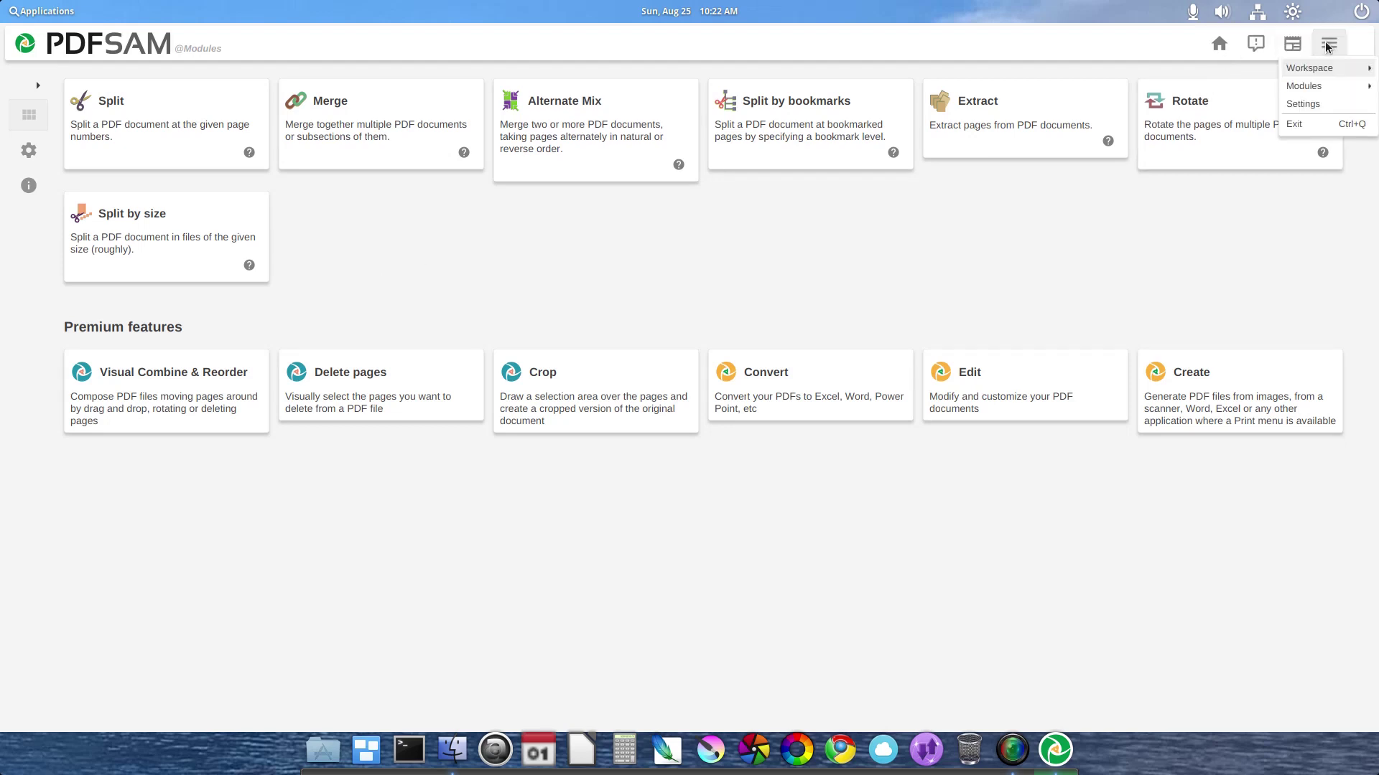
pyautogui.click(1138, 45)
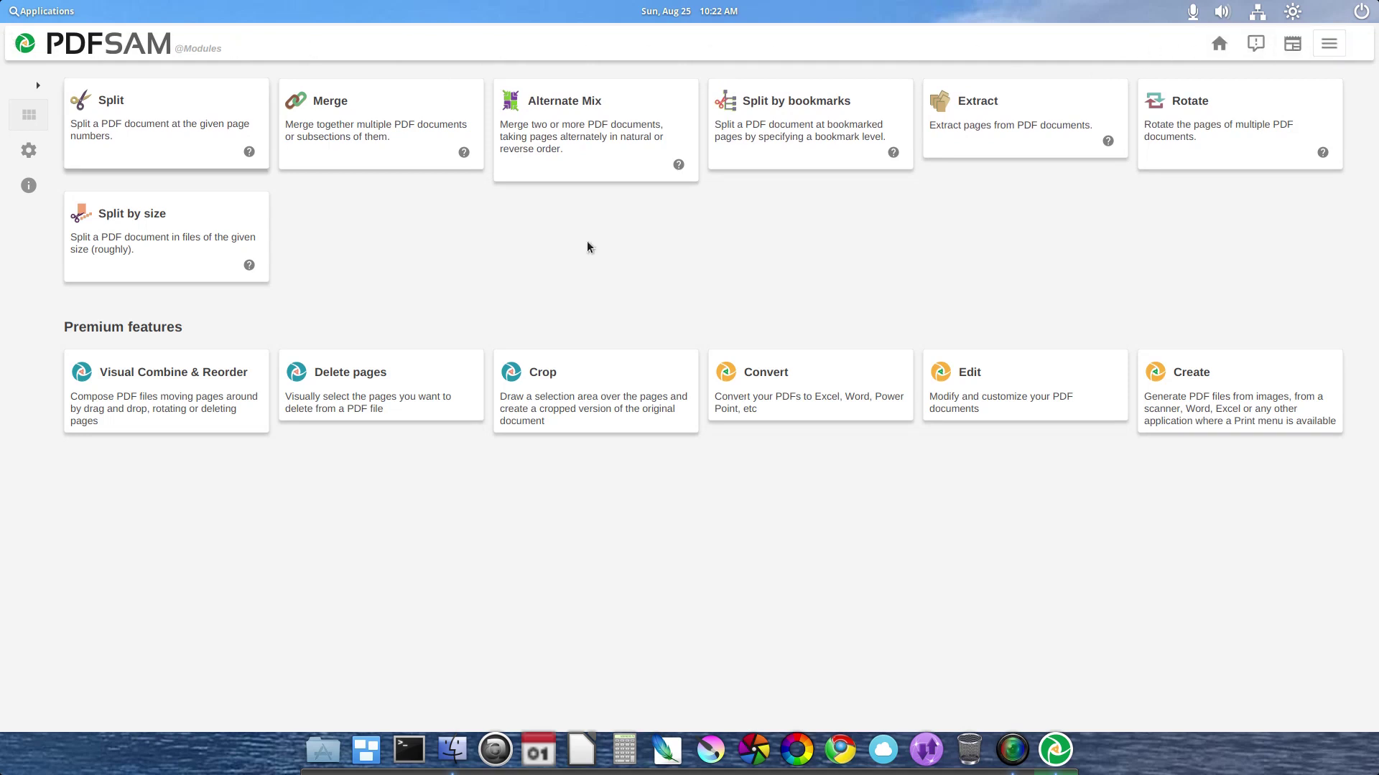
pyautogui.click(1052, 756)
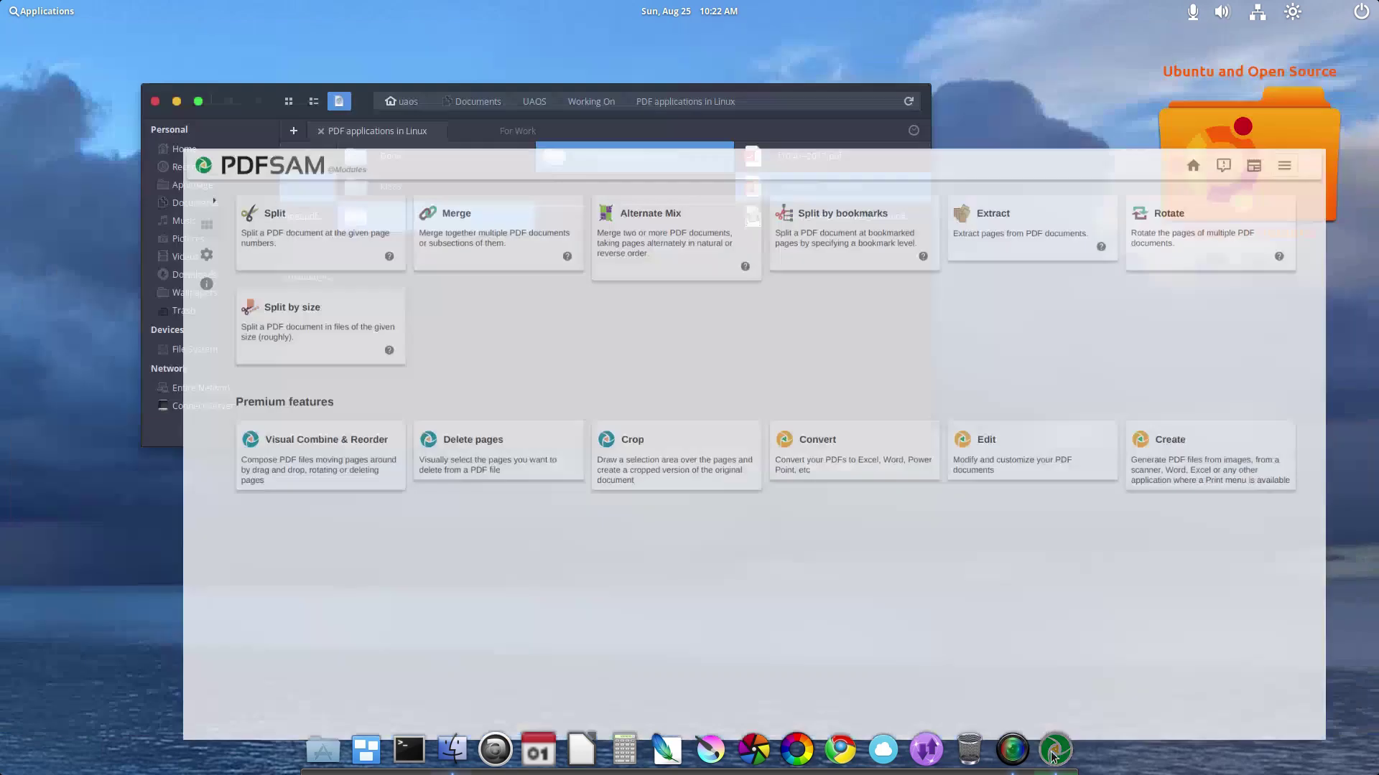
pyautogui.click(1052, 755)
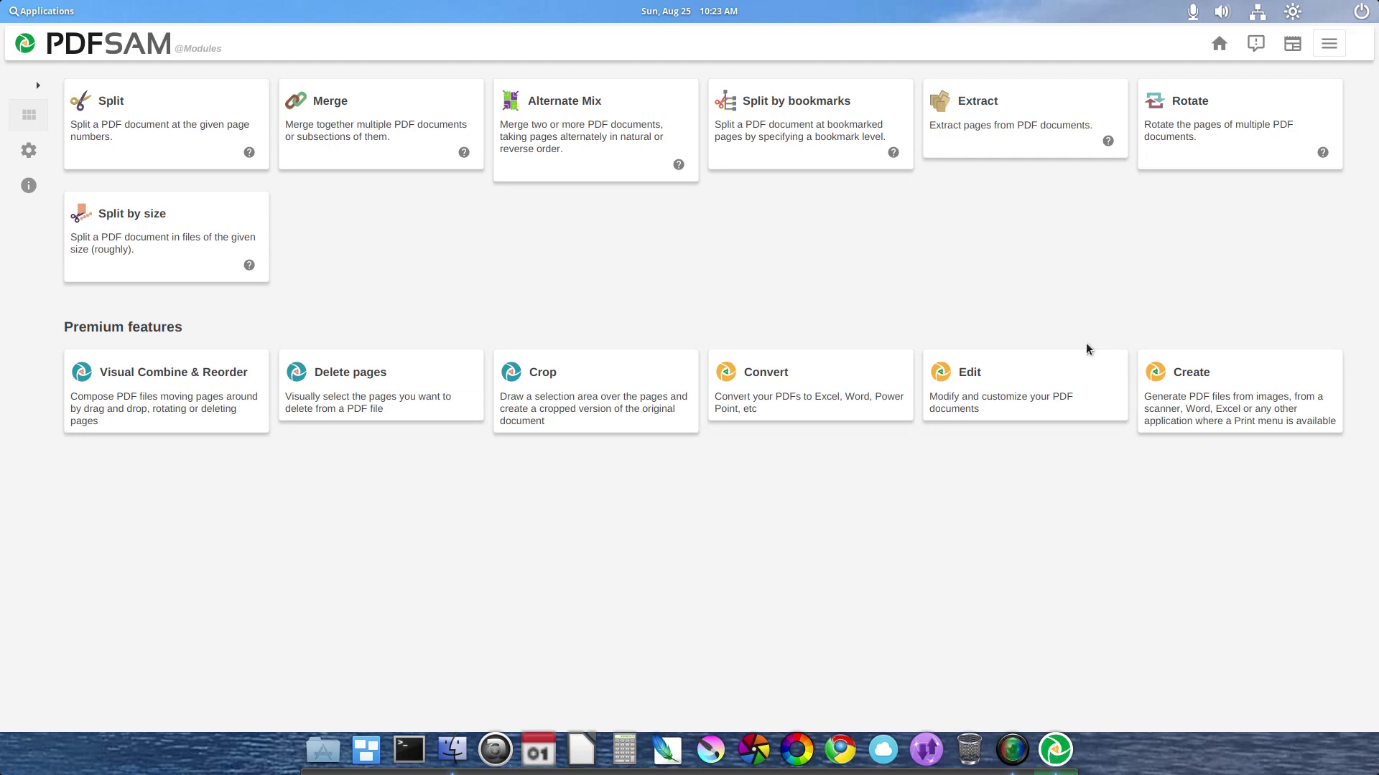
# Show the What's new list in PDFsam, and view the application log and close it.
pyautogui.click(1292, 44)
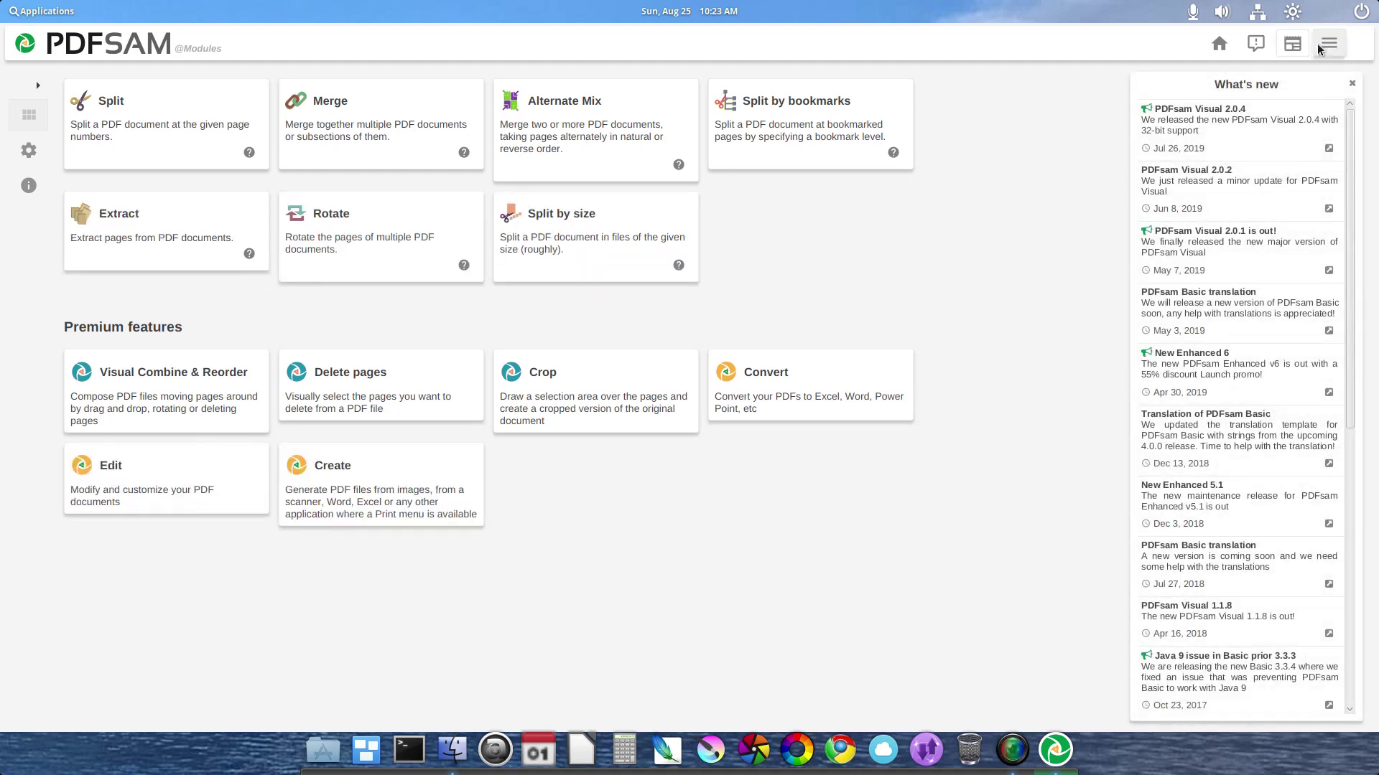
pyautogui.click(1223, 45)
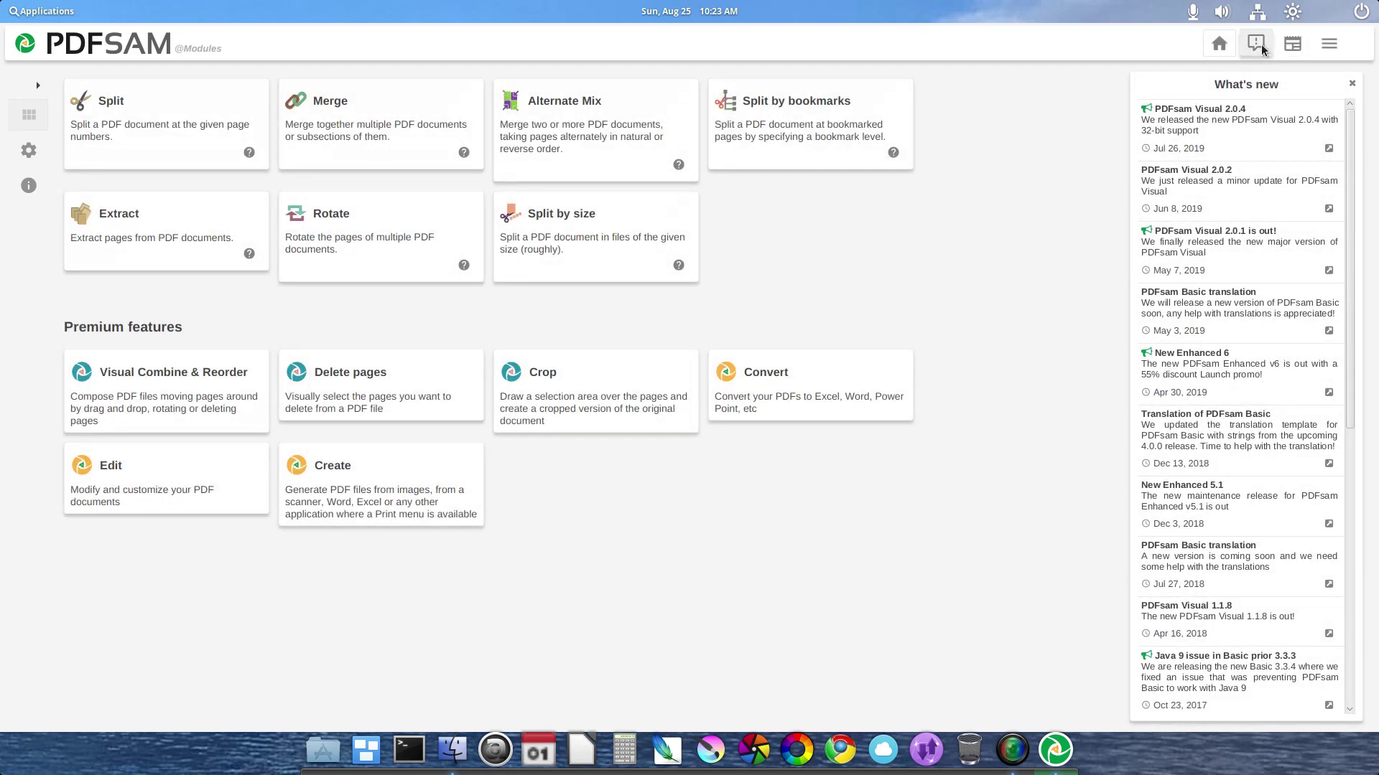
pyautogui.click(1255, 45)
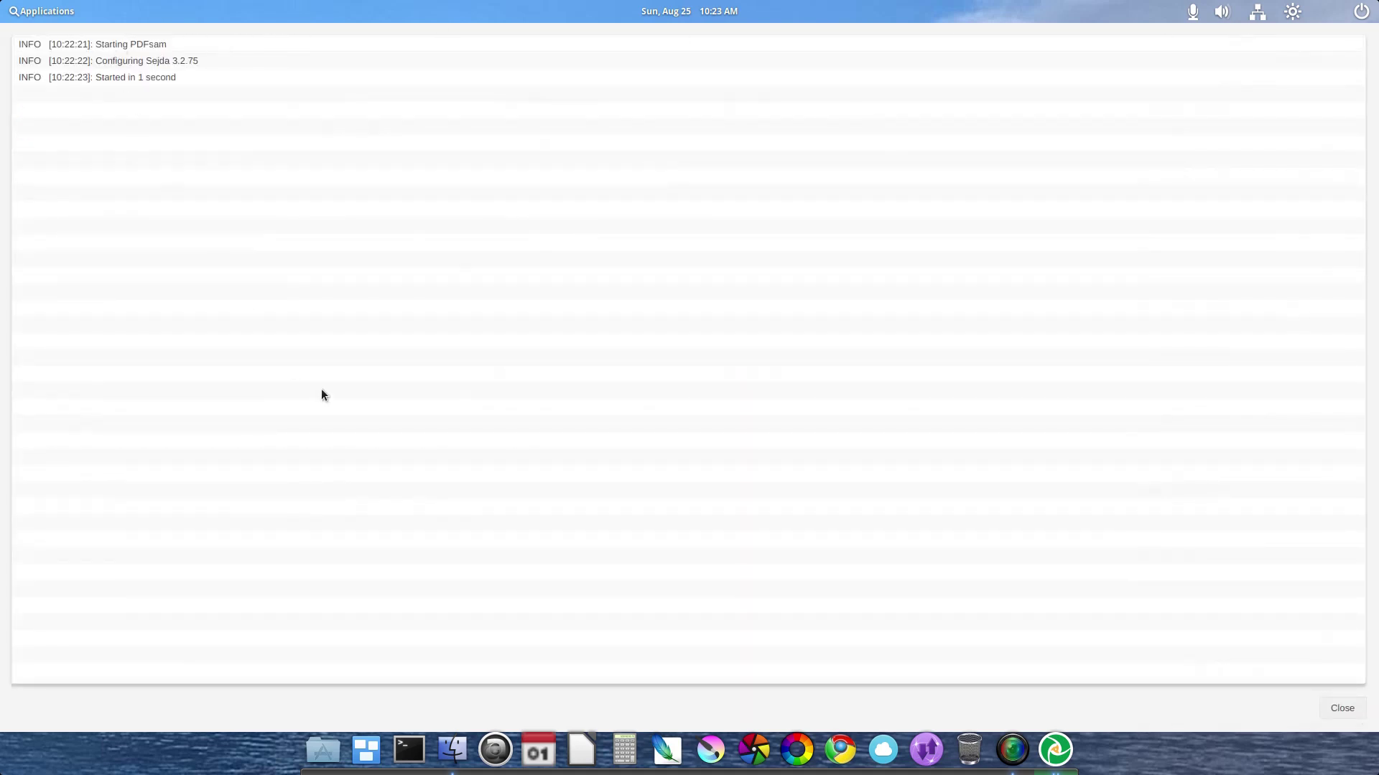
pyautogui.click(1358, 711)
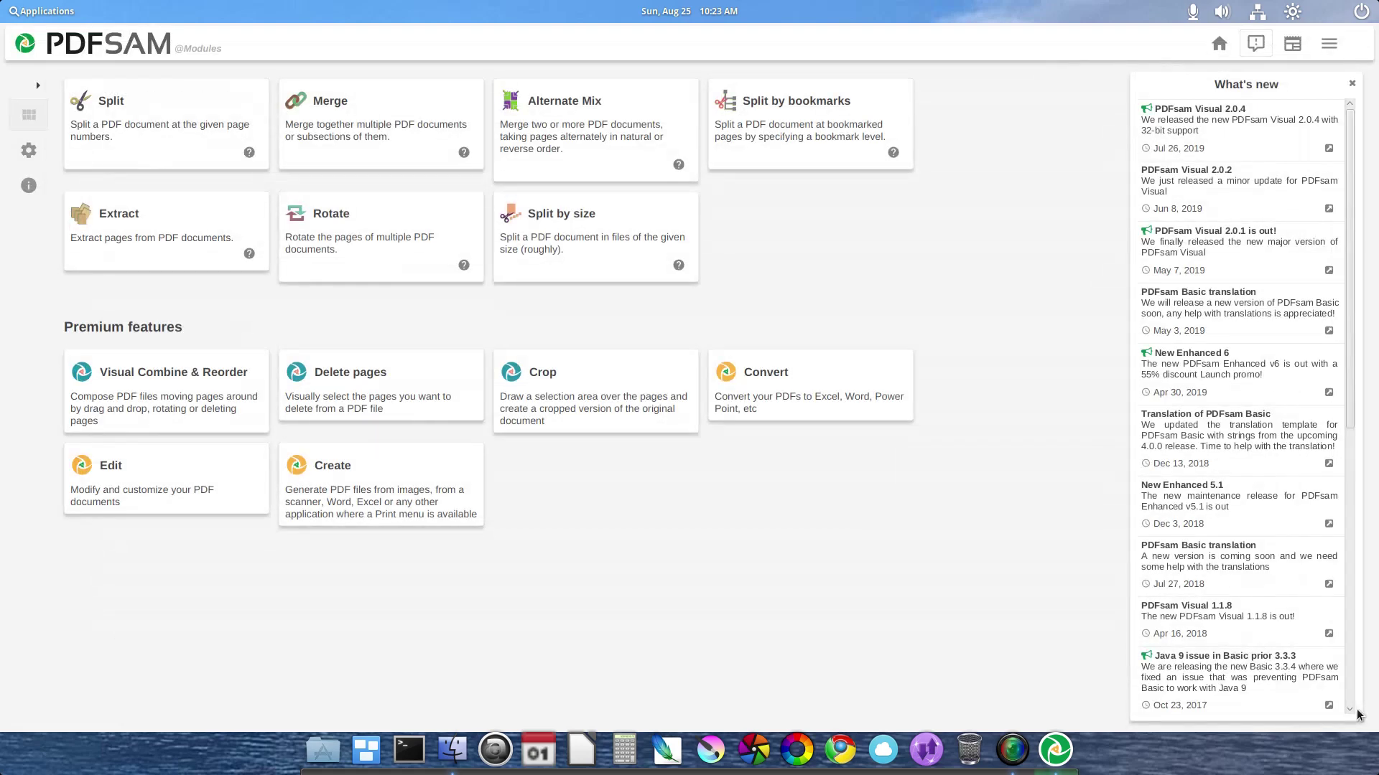
# Hide the What's new list, and look through the application menu's Modules submenus without choosing any.
pyautogui.click(1284, 46)
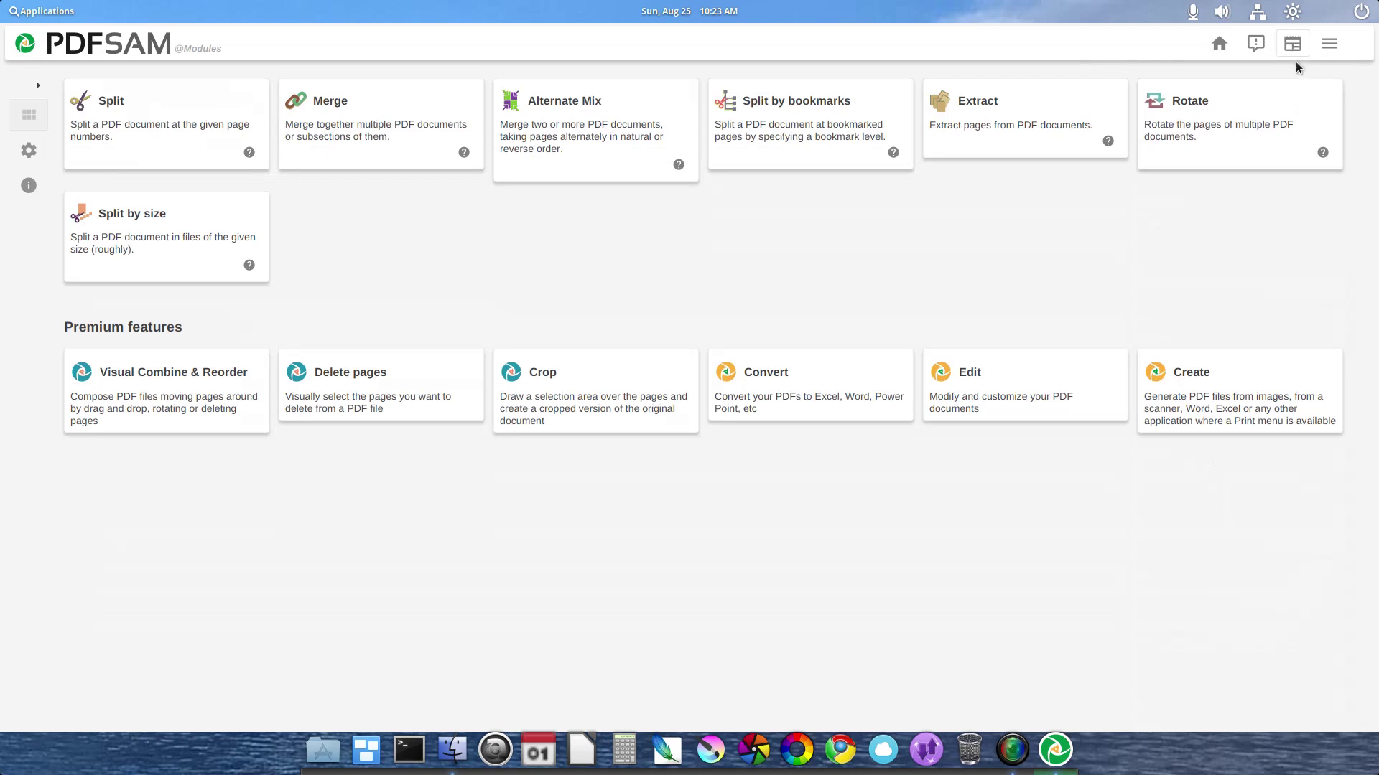
pyautogui.click(1322, 47)
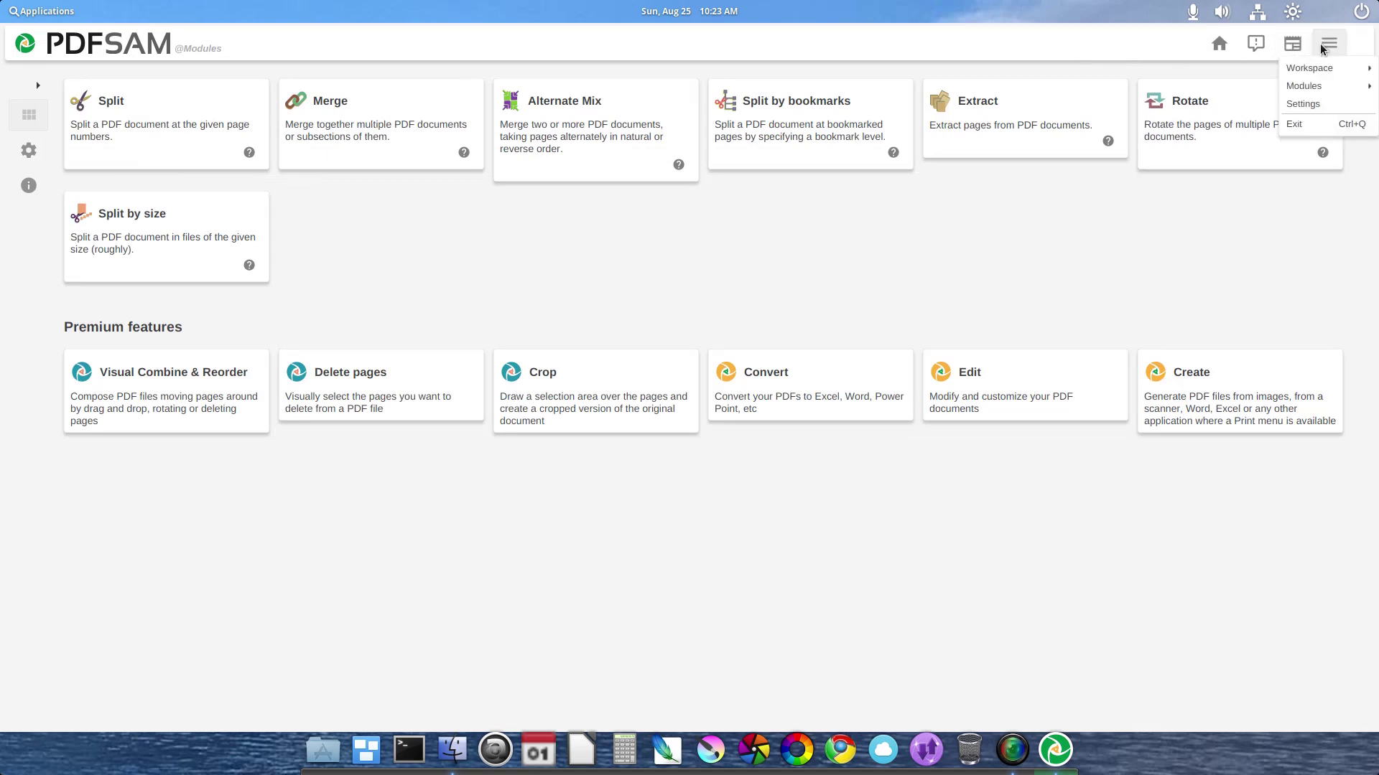
pyautogui.moveTo(1328, 74)
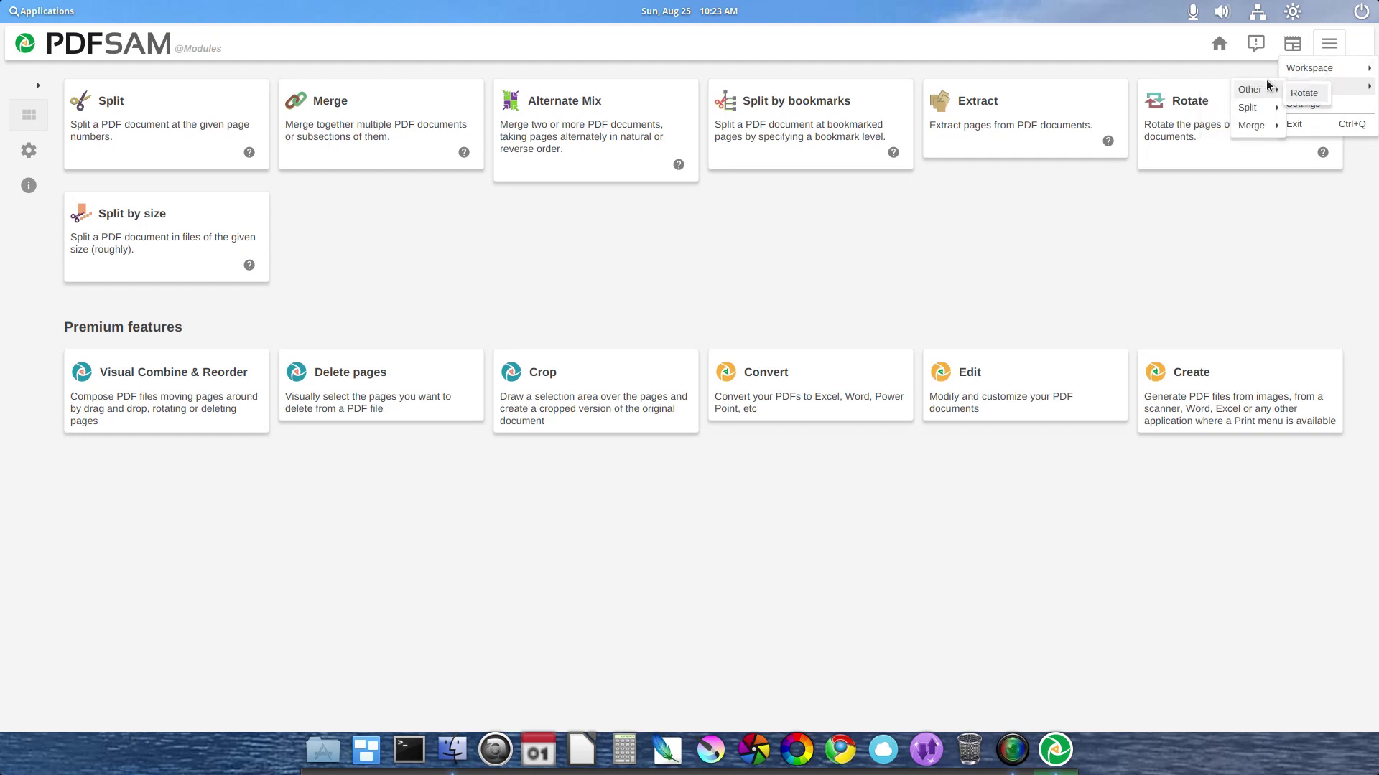
pyautogui.moveTo(1259, 112)
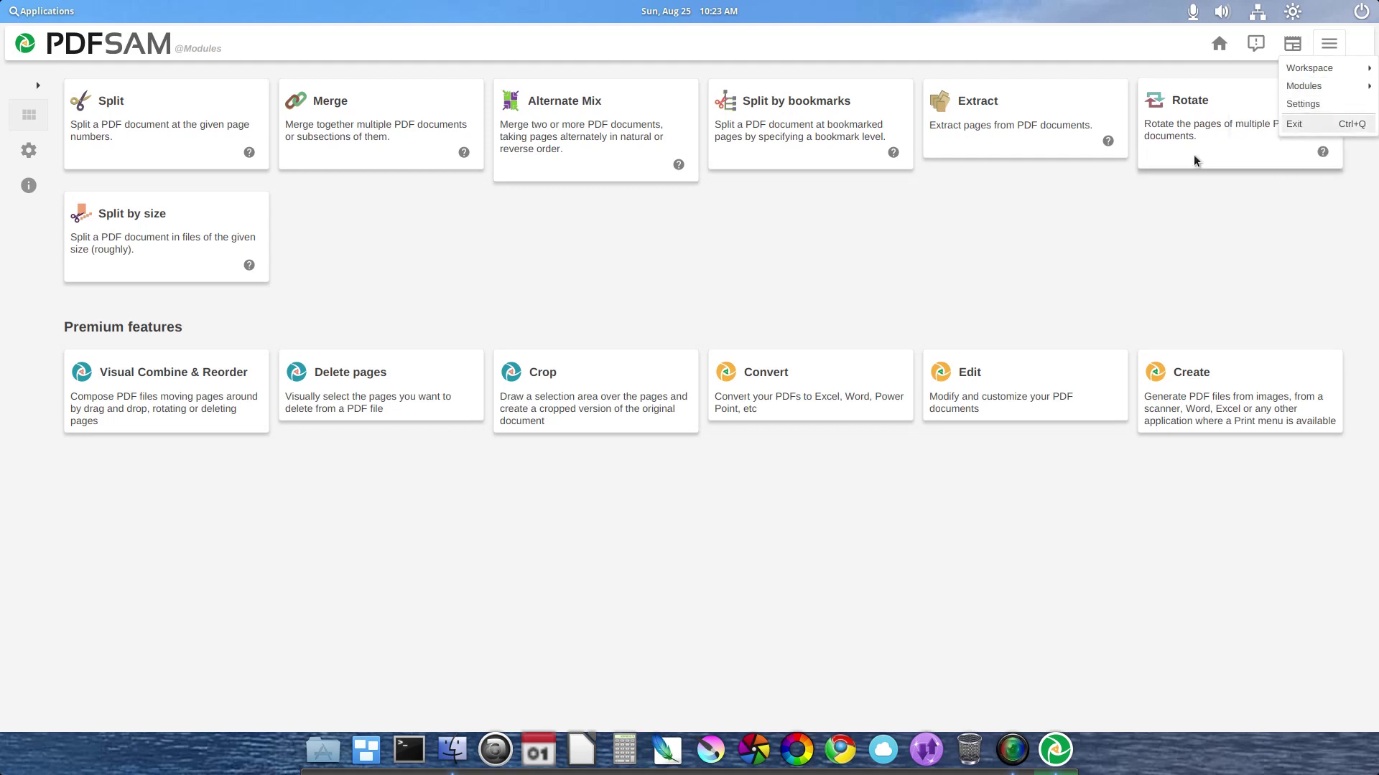
pyautogui.click(1033, 256)
pyautogui.click(1207, 46)
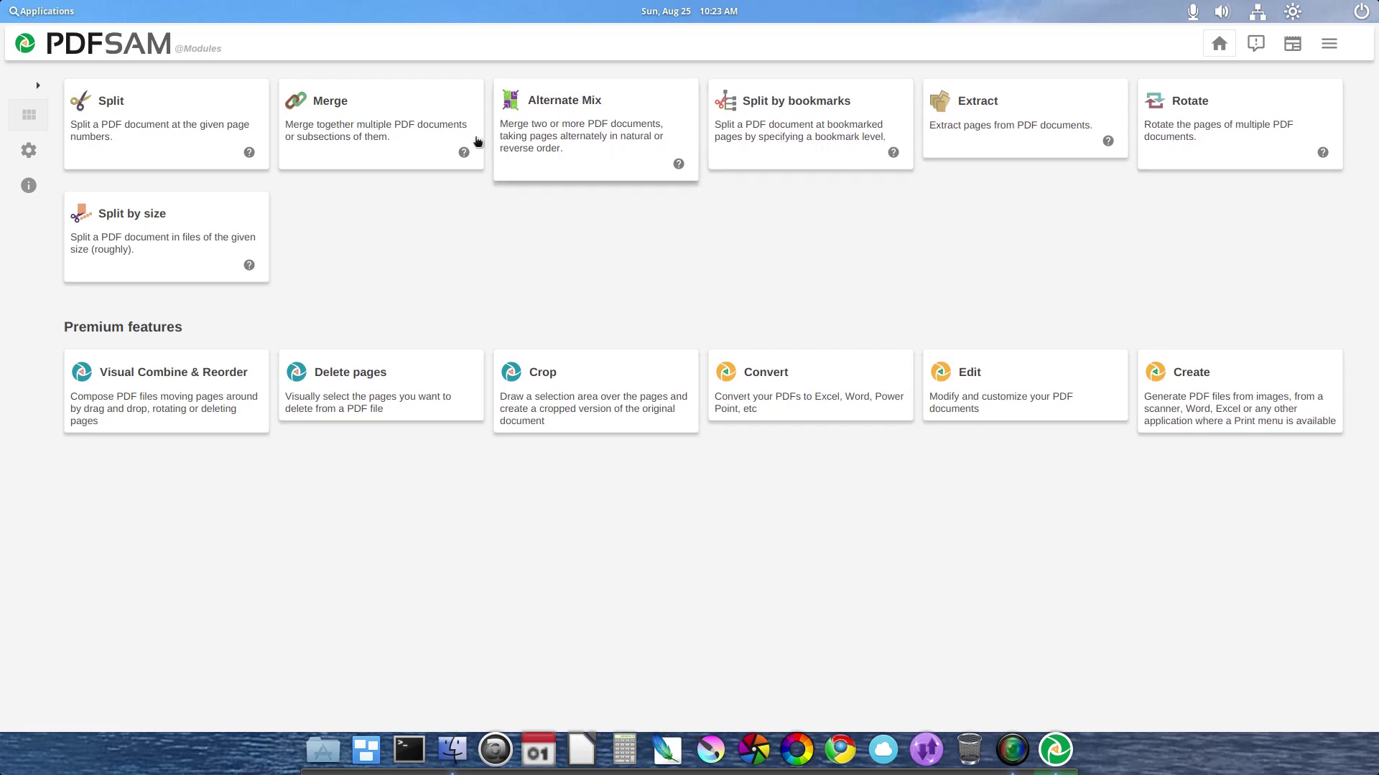
# Load f1040--2017-test.pdf into PDFsam's Split tool.
pyautogui.click(203, 114)
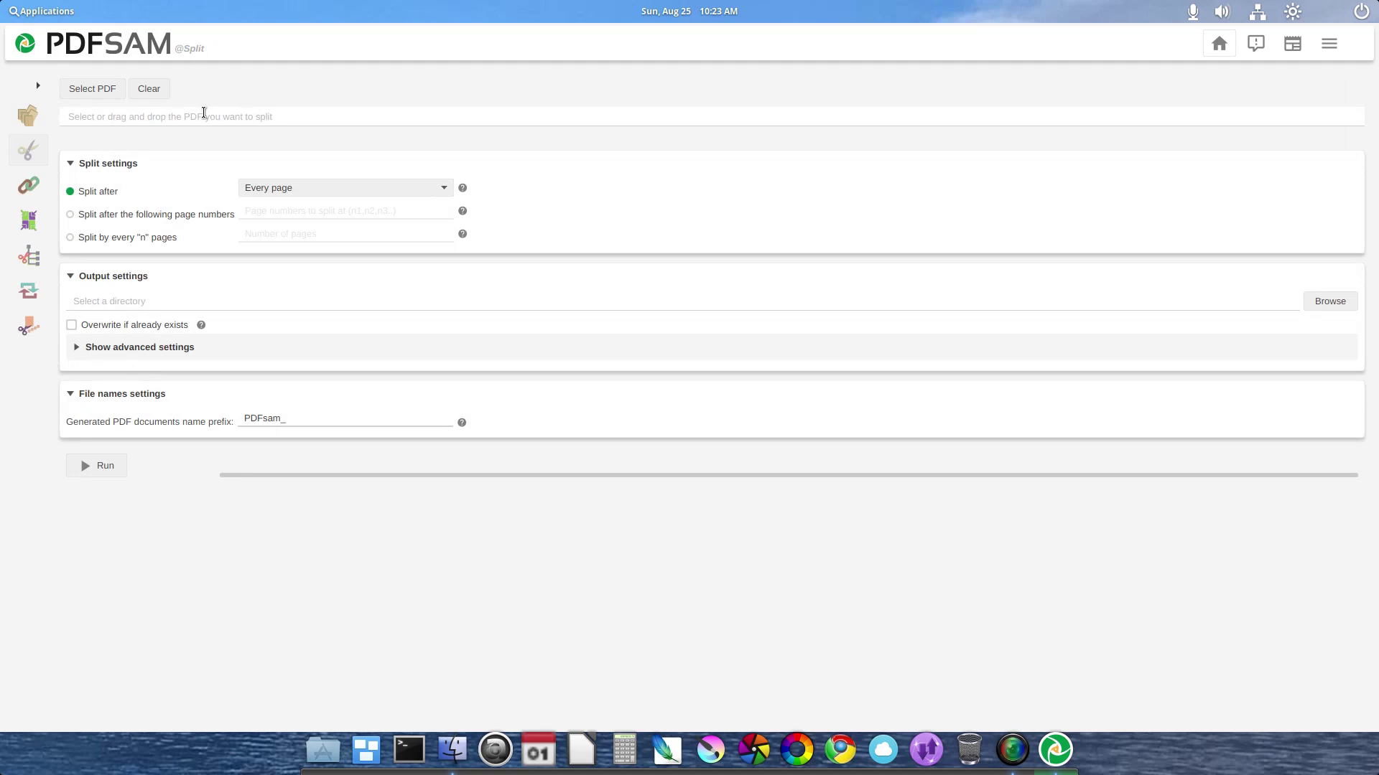
pyautogui.click(88, 90)
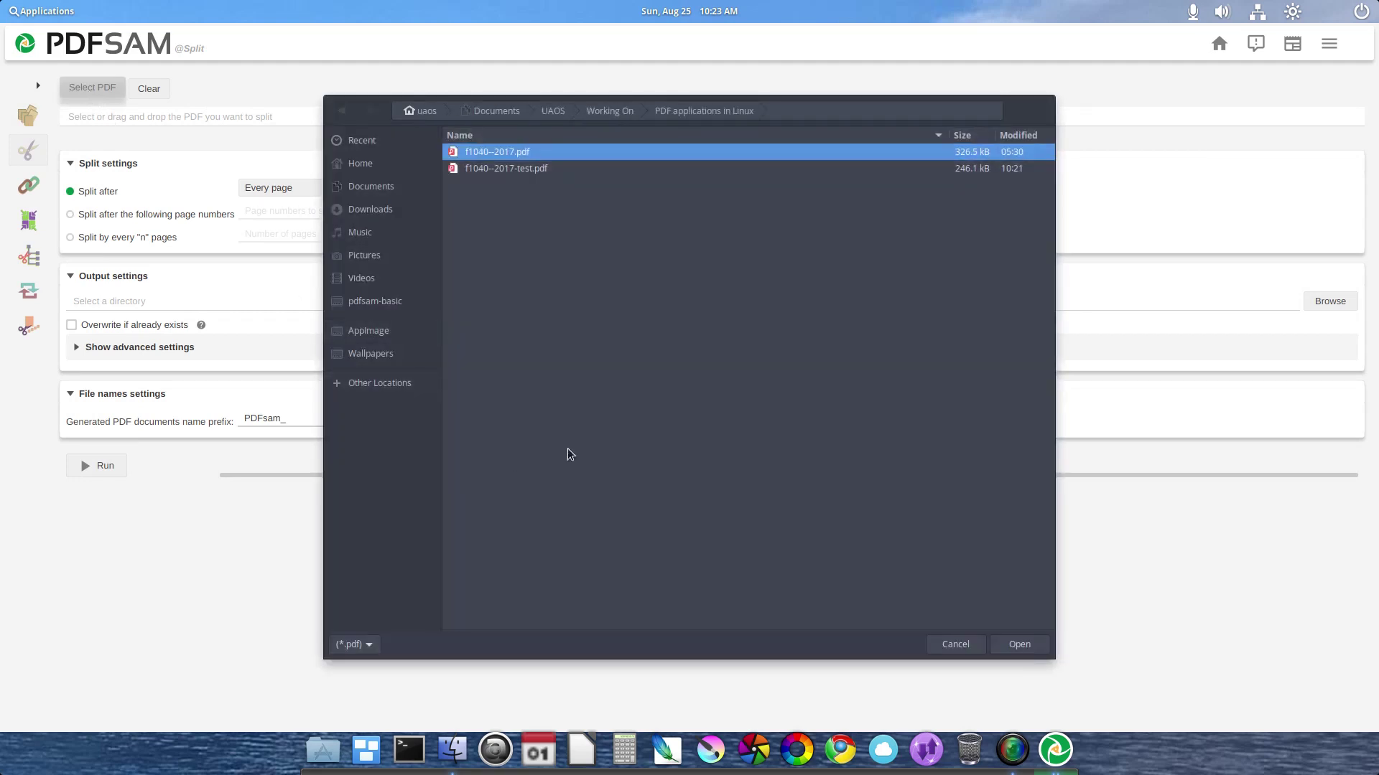
pyautogui.click(548, 171)
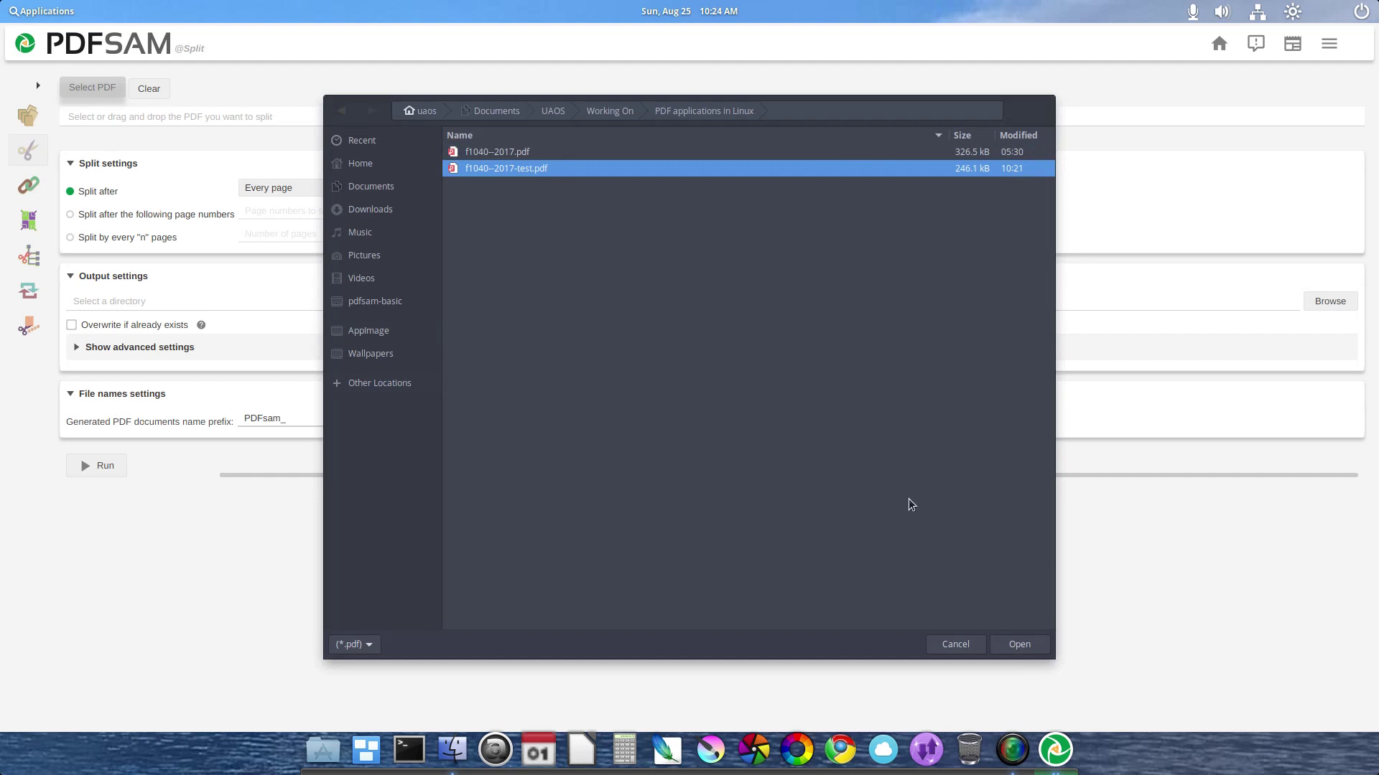
pyautogui.click(1016, 646)
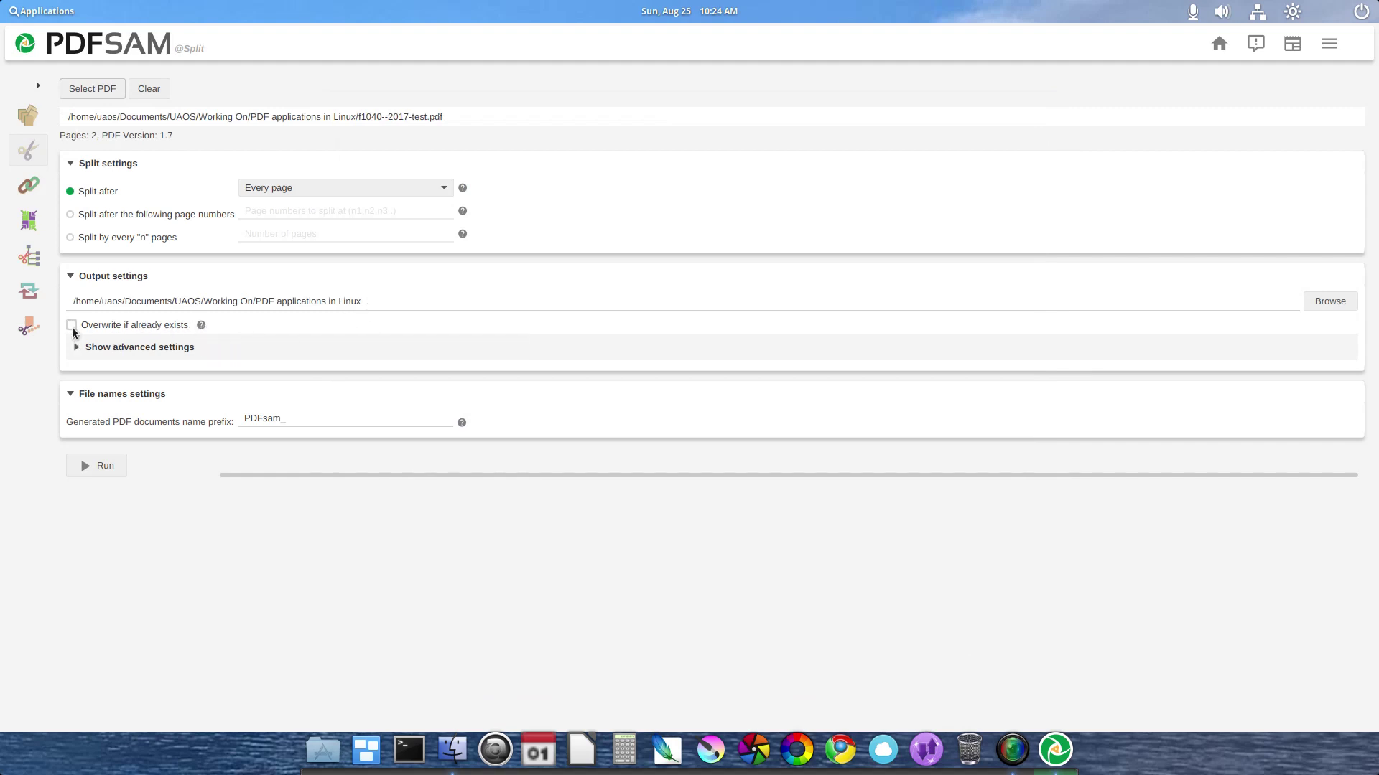
# Show the advanced output settings and run the split after every page, overwriting files with the same name.
pyautogui.click(76, 349)
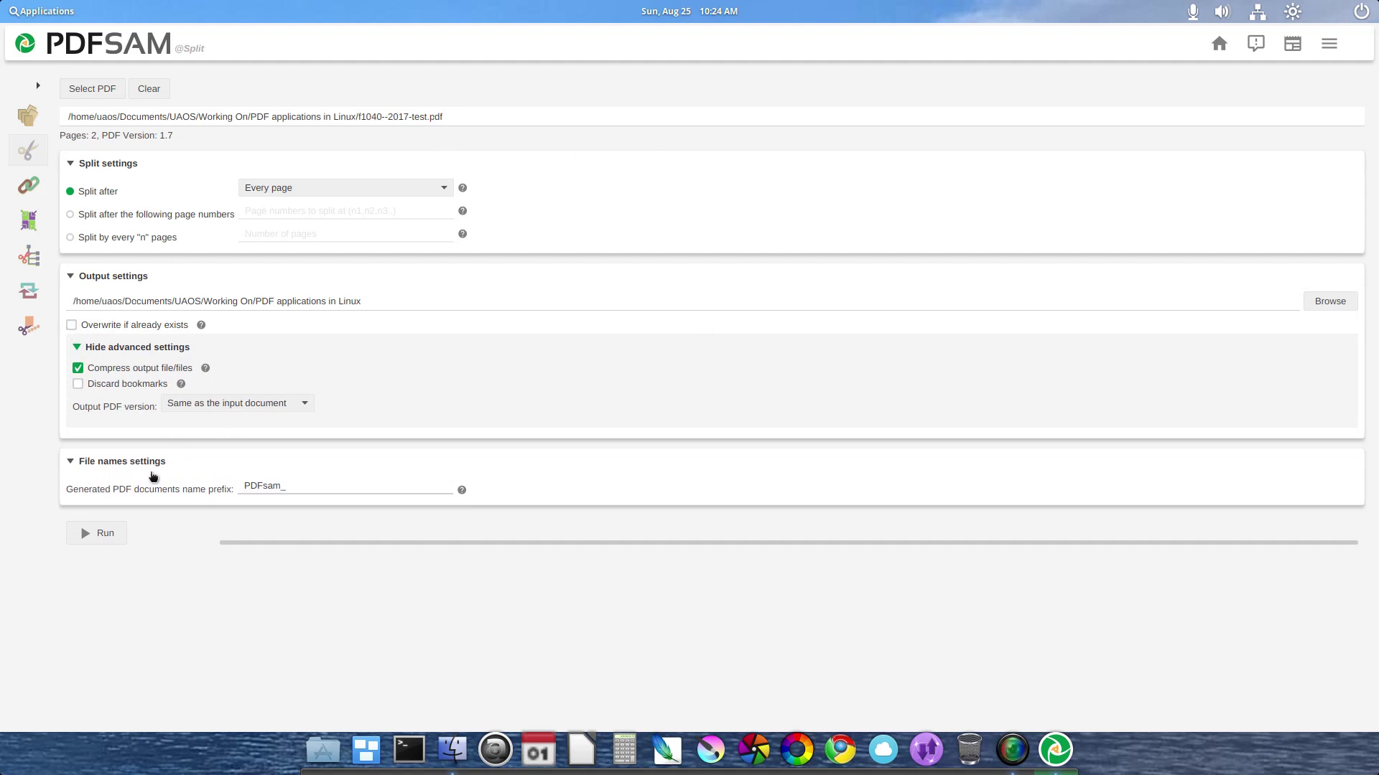
pyautogui.click(102, 535)
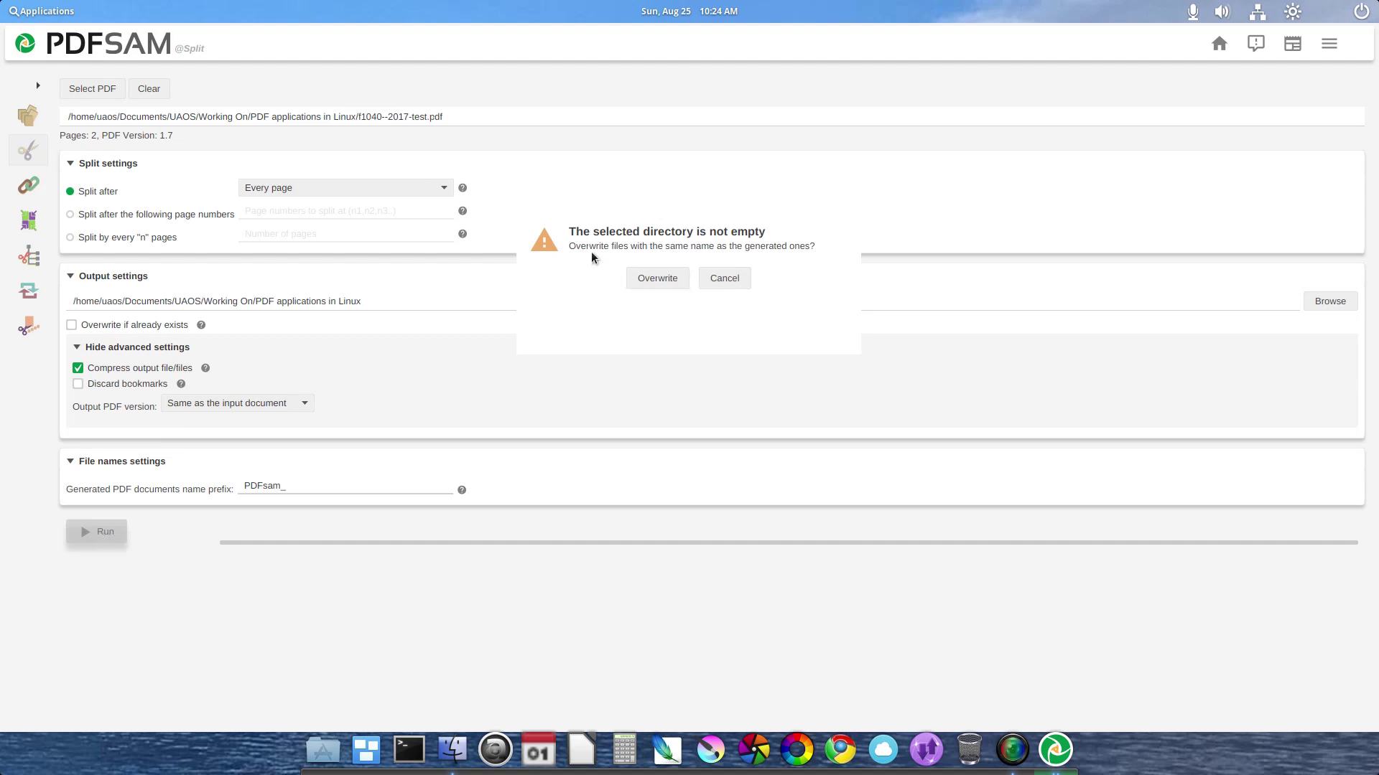
pyautogui.click(648, 281)
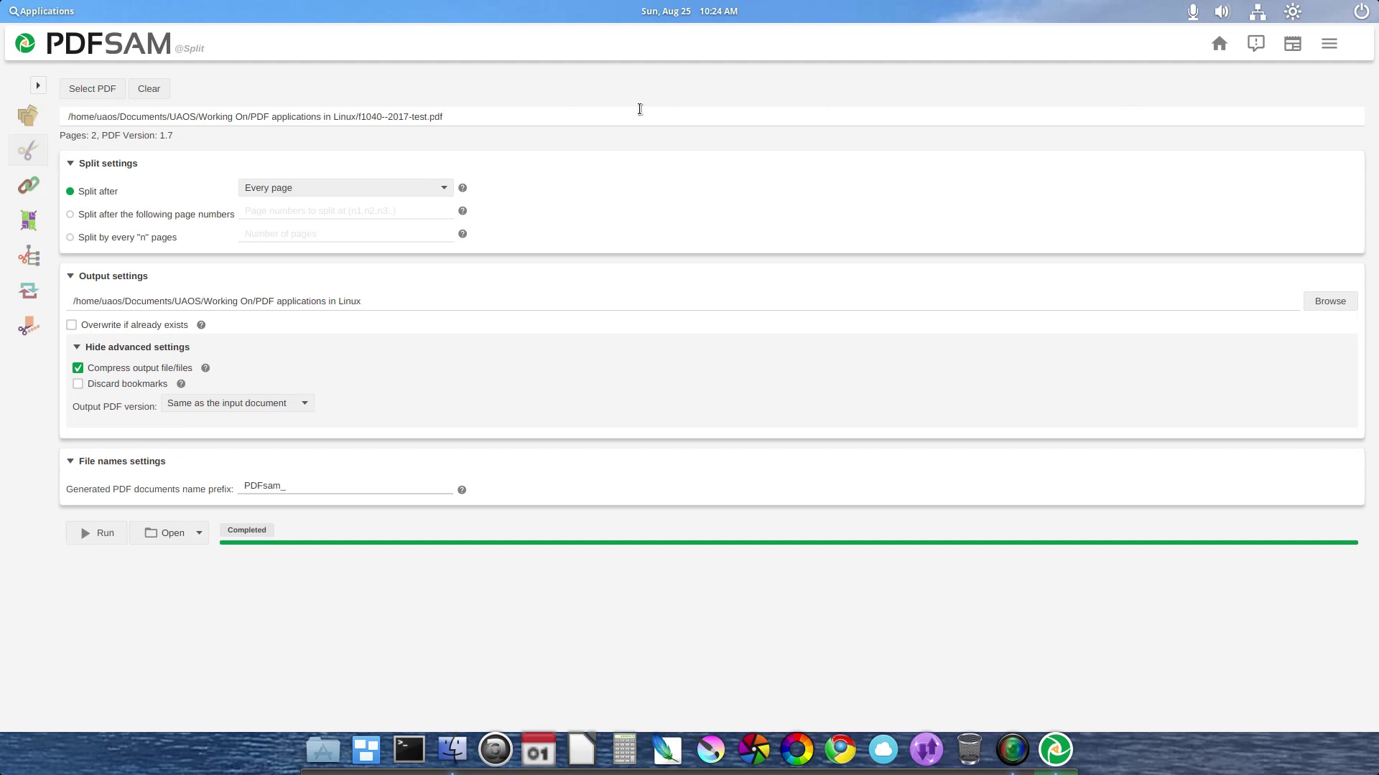
# Quit PDFsam Basic and locate the split files 1_PDFsam_f1040--2017-test.pdf and 2_PDFsam_f1040--2017-test.pdf in the PDF applications in Linux folder.
pyautogui.rightClick(1064, 751)
pyautogui.click(1041, 713)
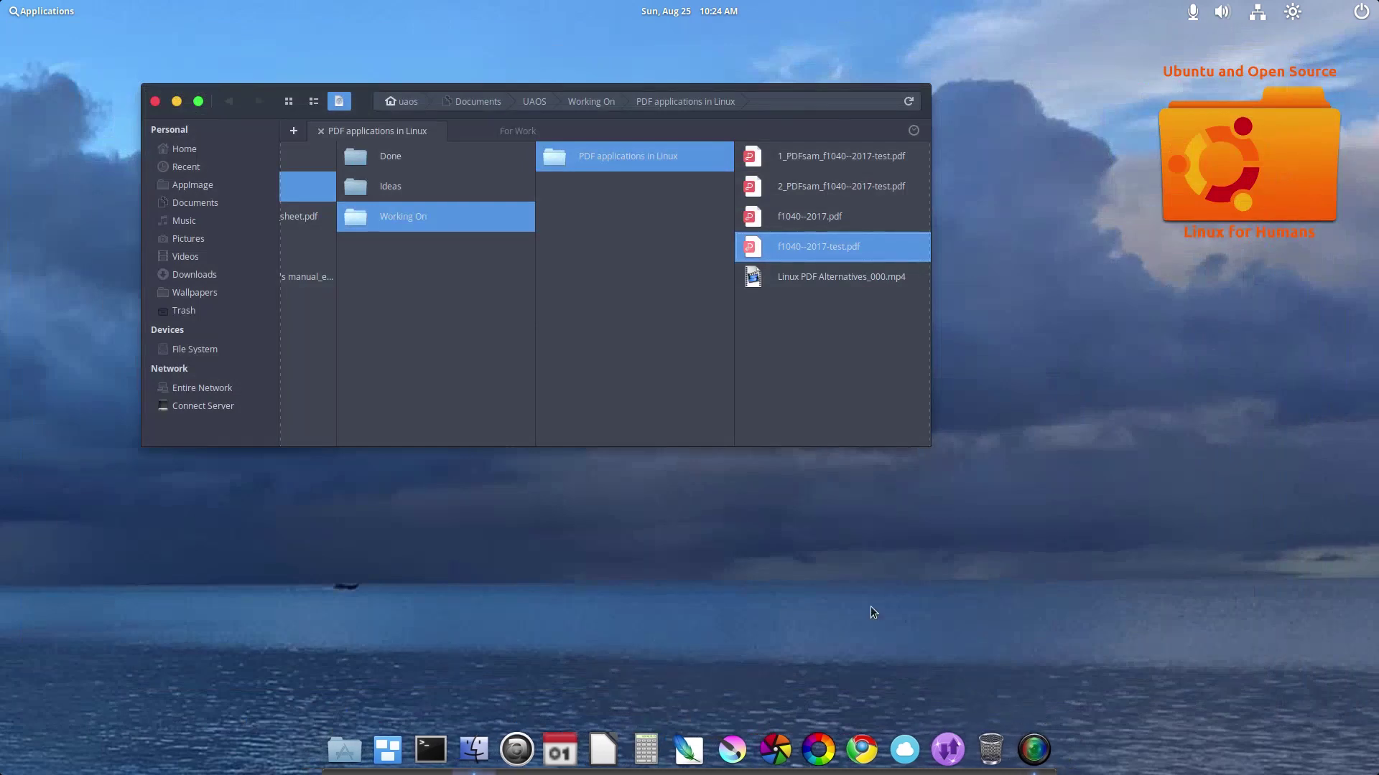
pyautogui.click(849, 169)
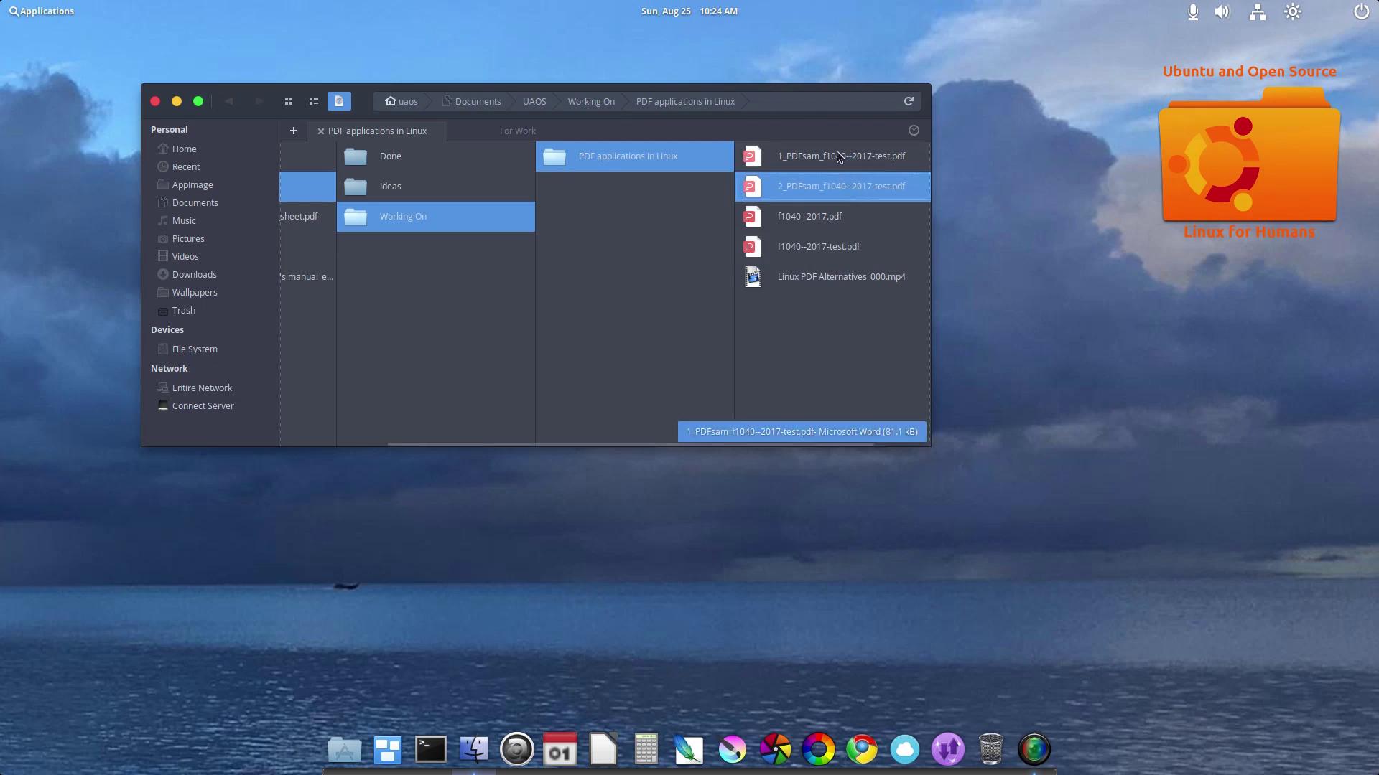
pyautogui.click(830, 183)
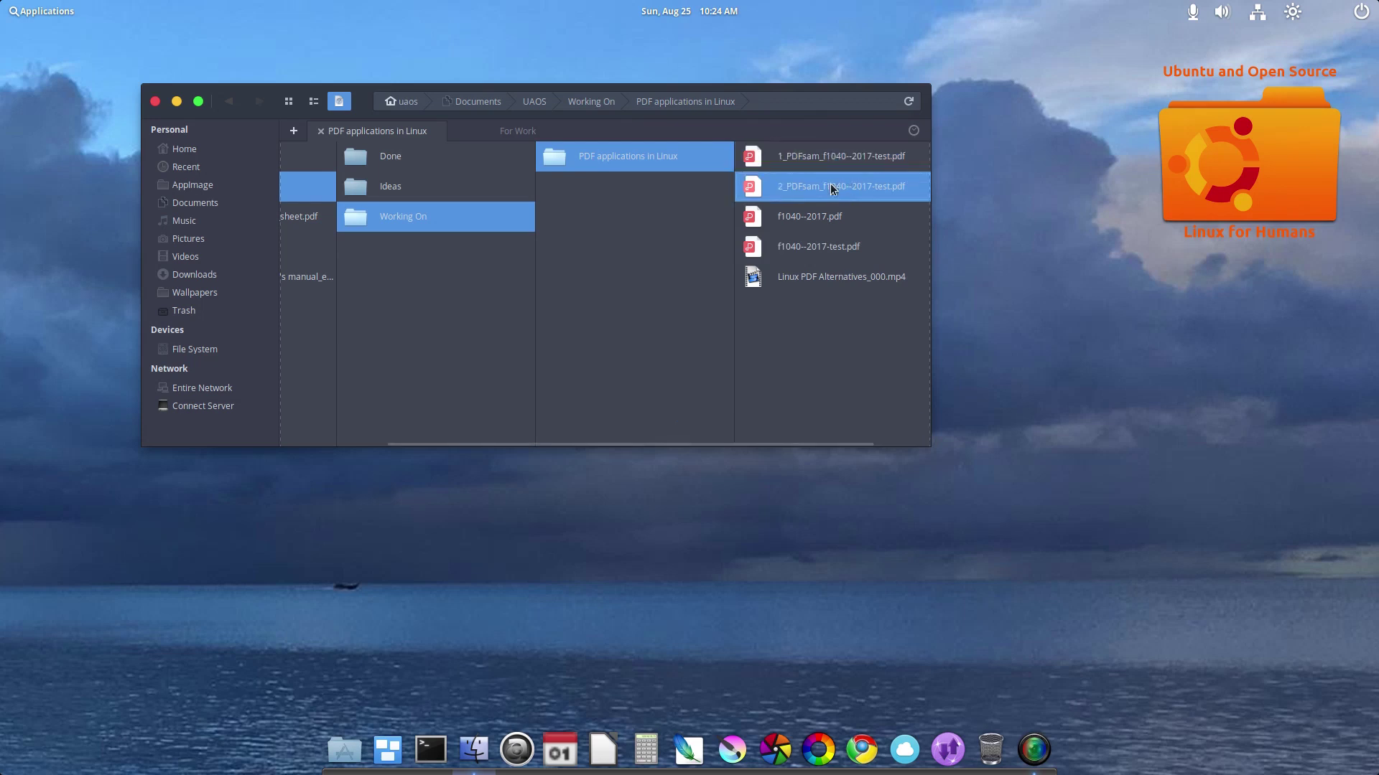
pyautogui.click(819, 155)
pyautogui.click(831, 185)
pyautogui.click(819, 155)
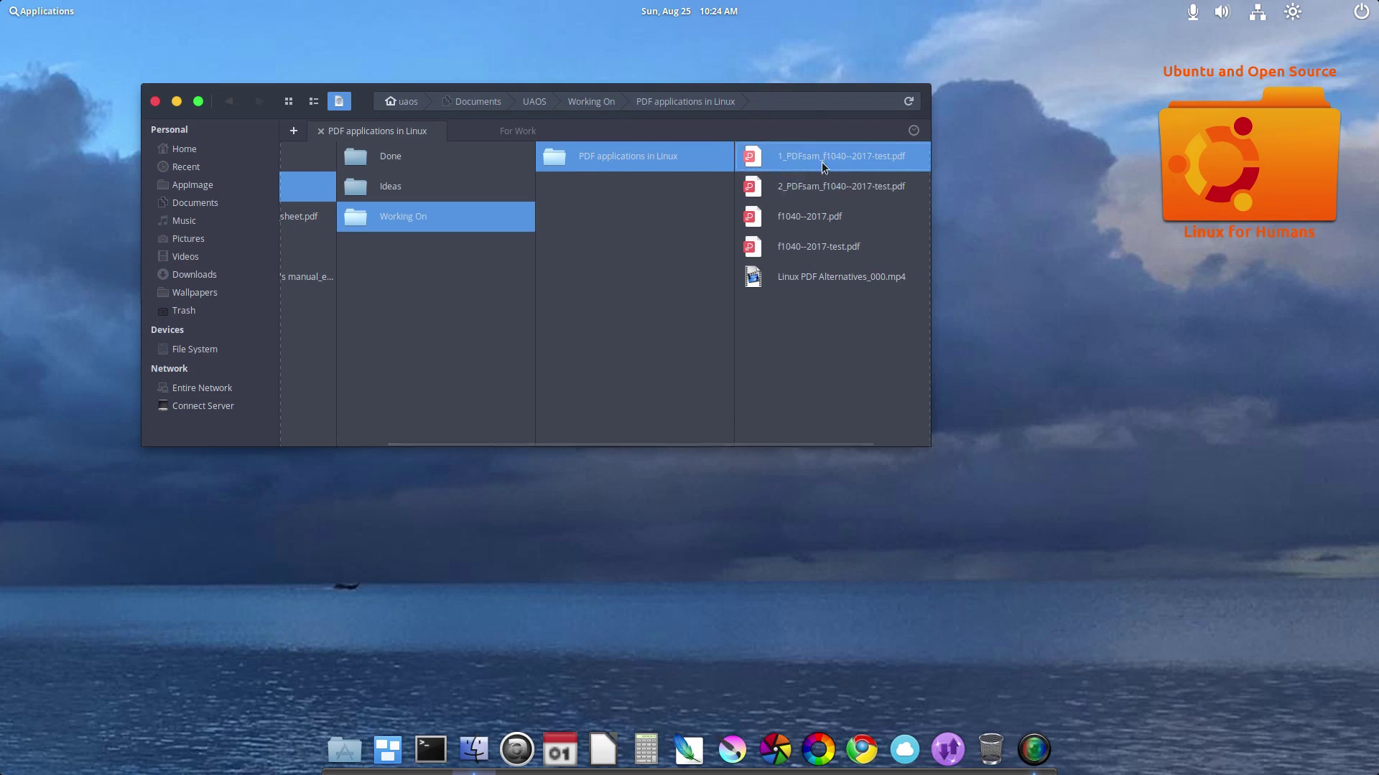
# Open 1_PDFsam_f1040--2017-test.pdf in WPS PDF, check its page from top to bottom, and close WPS PDF.
pyautogui.rightClick(822, 159)
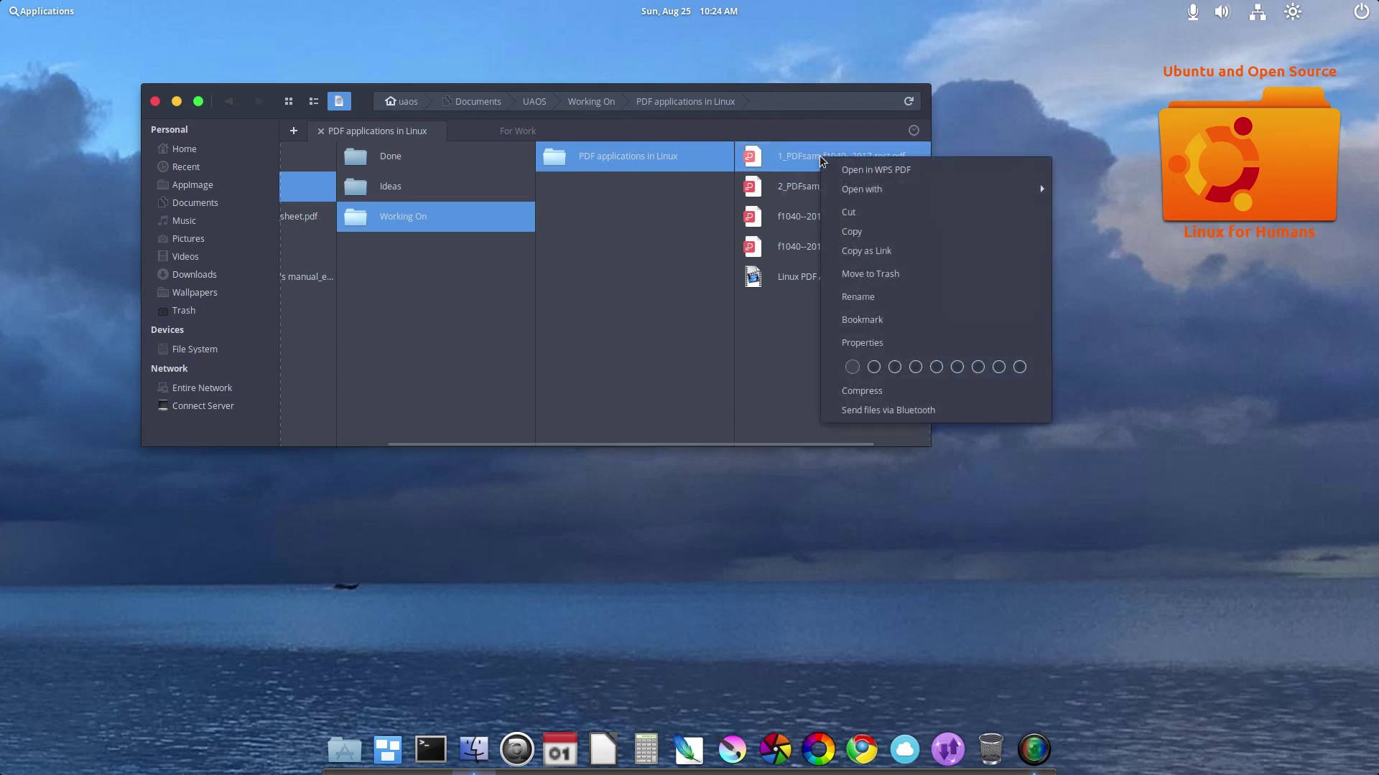
pyautogui.click(833, 168)
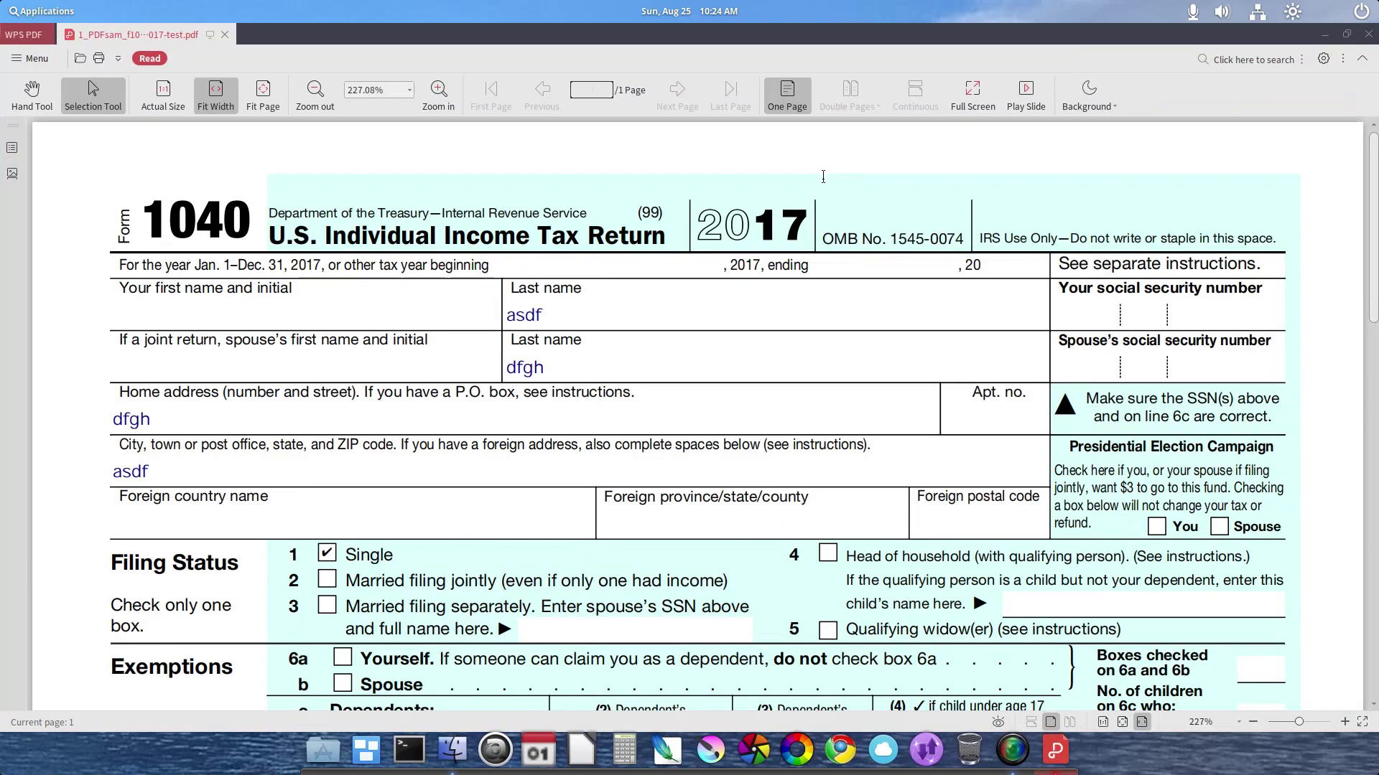
pyautogui.scroll(-10, 823, 177)
pyautogui.scroll(10, 822, 176)
pyautogui.scroll(-9, 824, 179)
pyautogui.scroll(6, 826, 188)
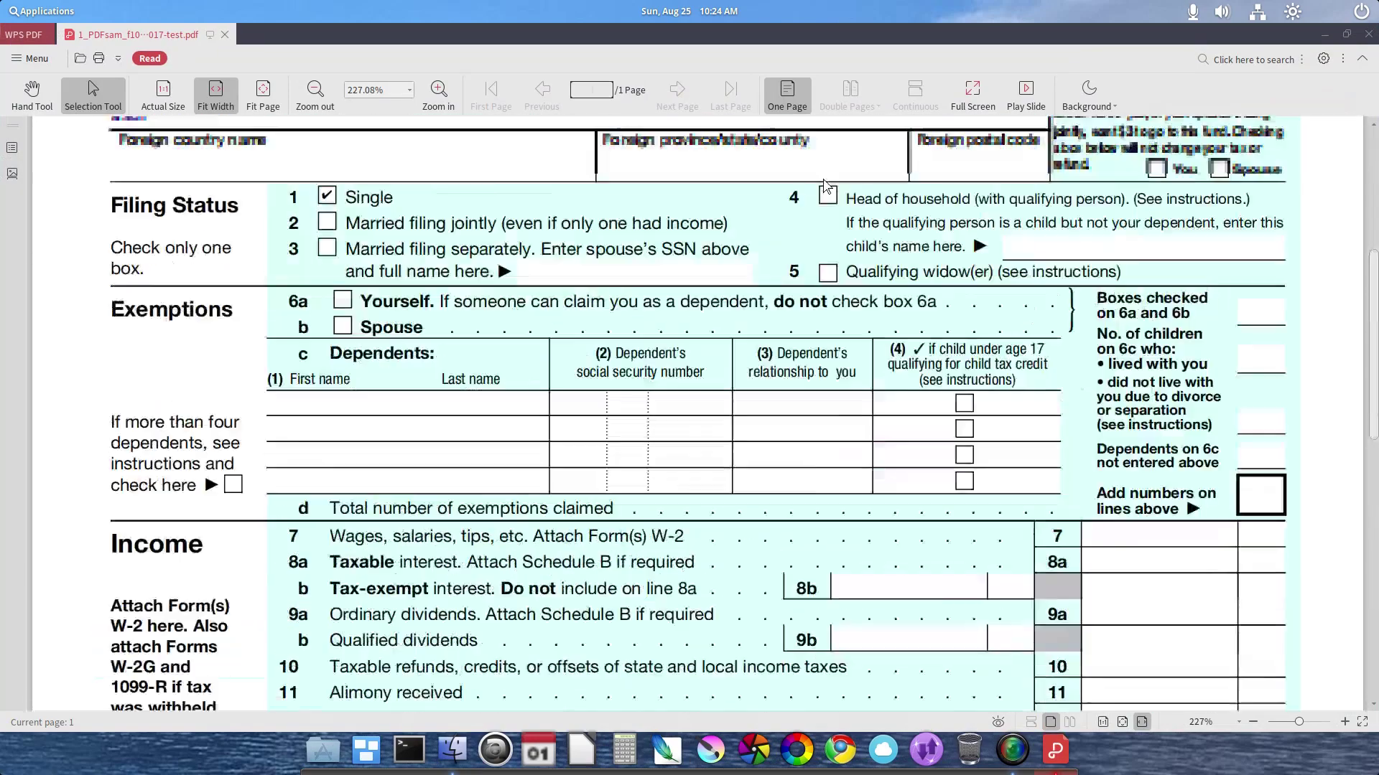
pyautogui.scroll(5, 825, 188)
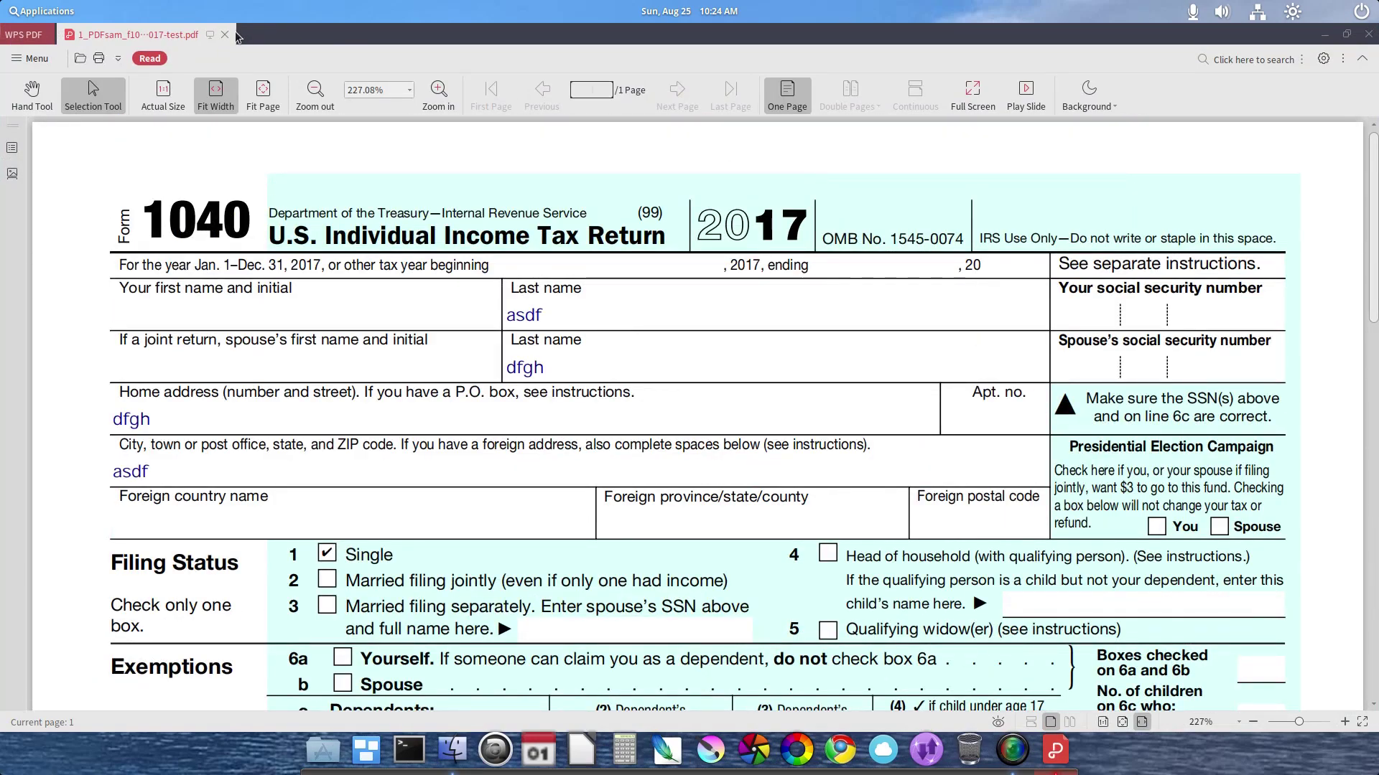
pyautogui.click(1368, 35)
# Open 2_PDFsam_f1040--2017-test.pdf, check its page from top to bottom, and close WPS PDF.
pyautogui.click(861, 188)
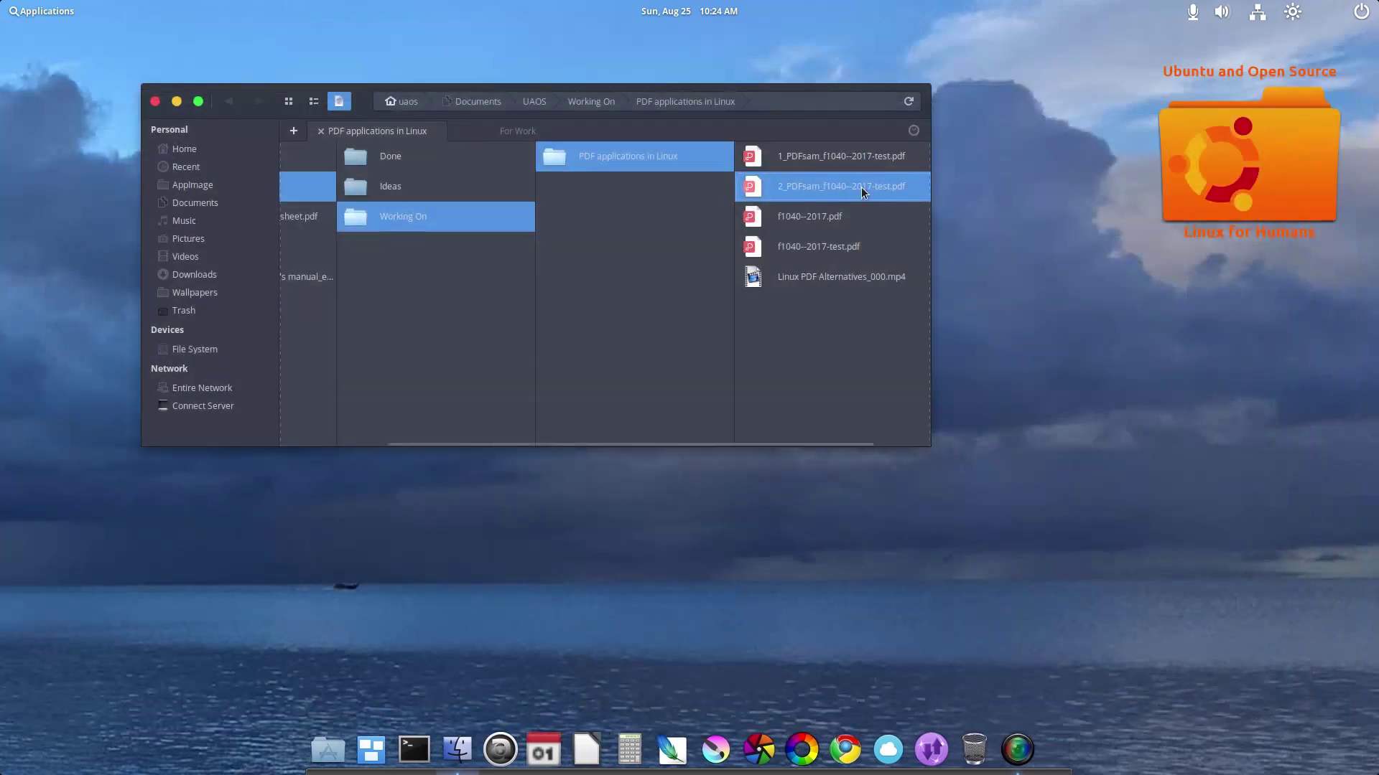
pyautogui.doubleClick(860, 187)
pyautogui.scroll(-10, 862, 185)
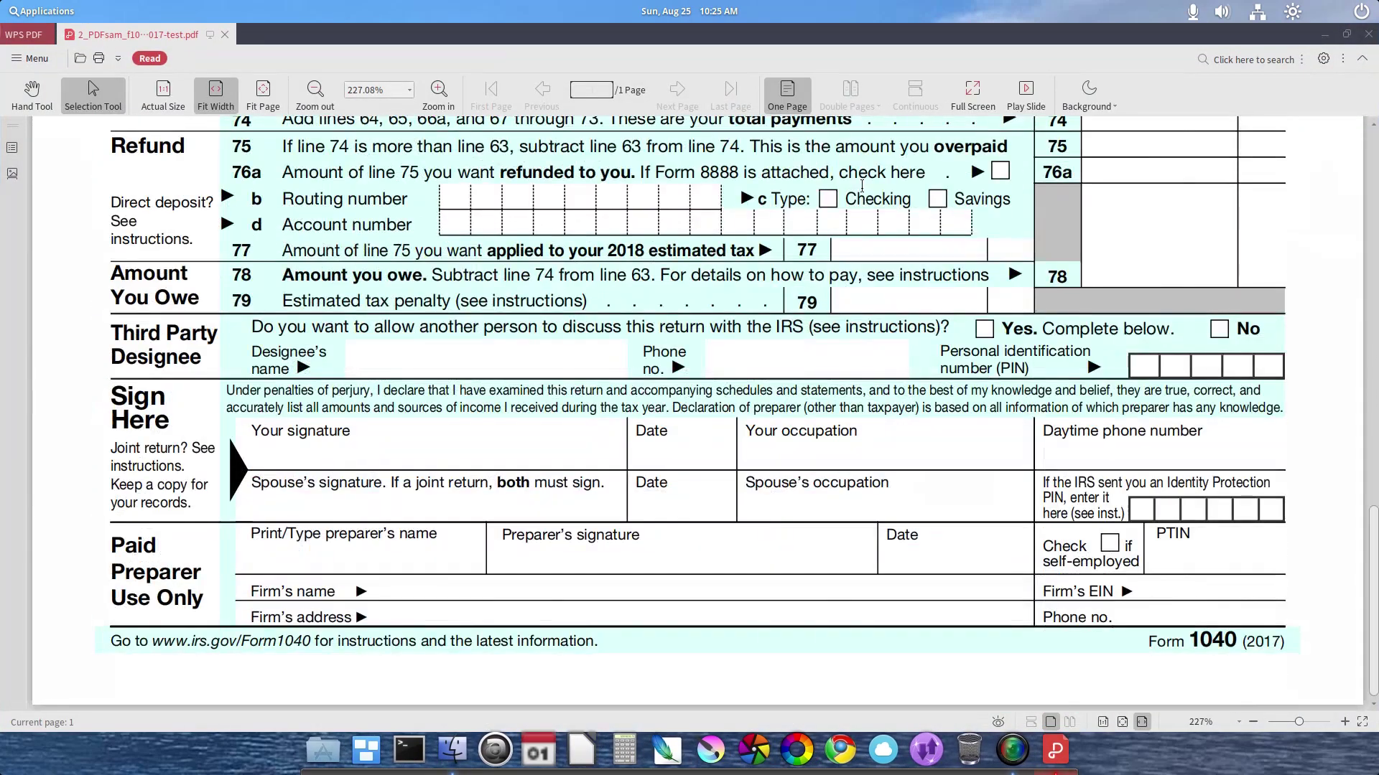
pyautogui.scroll(10, 861, 185)
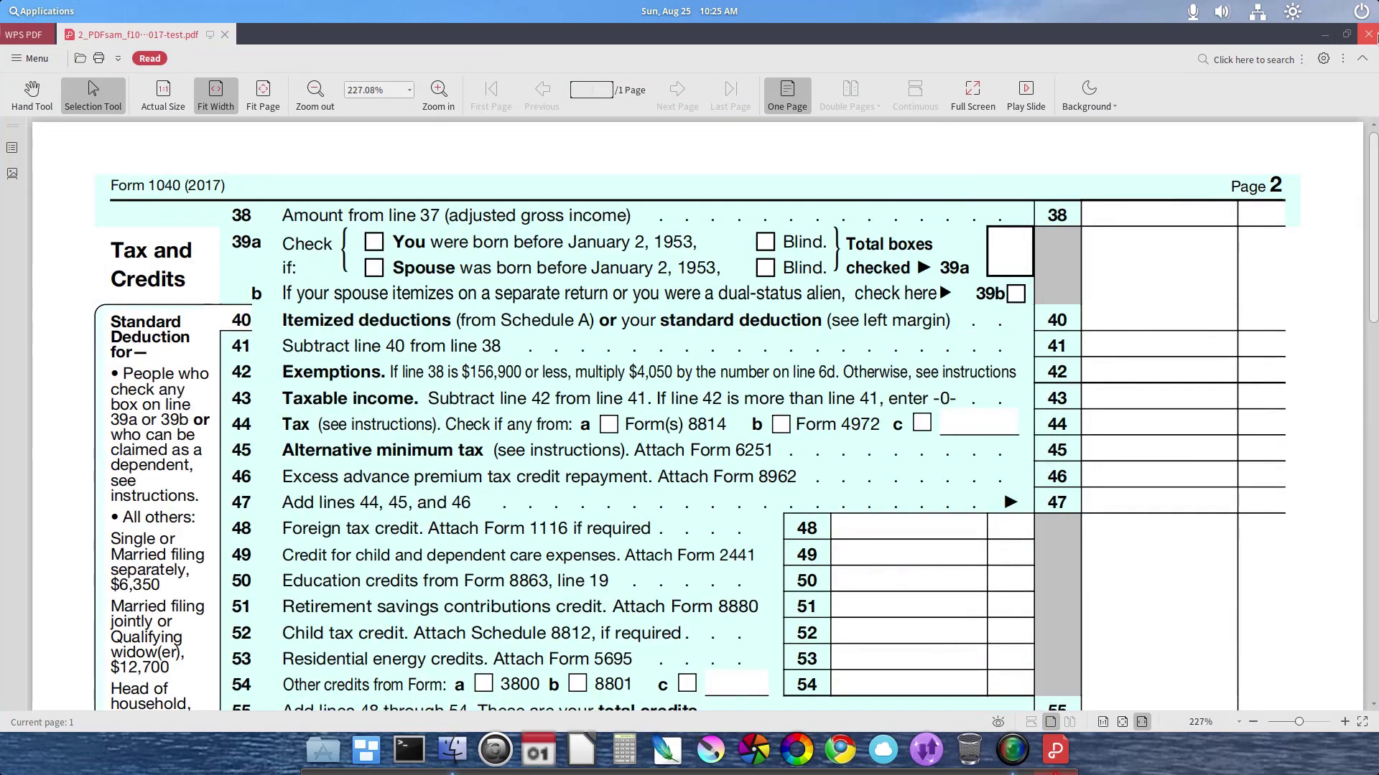
pyautogui.click(1368, 35)
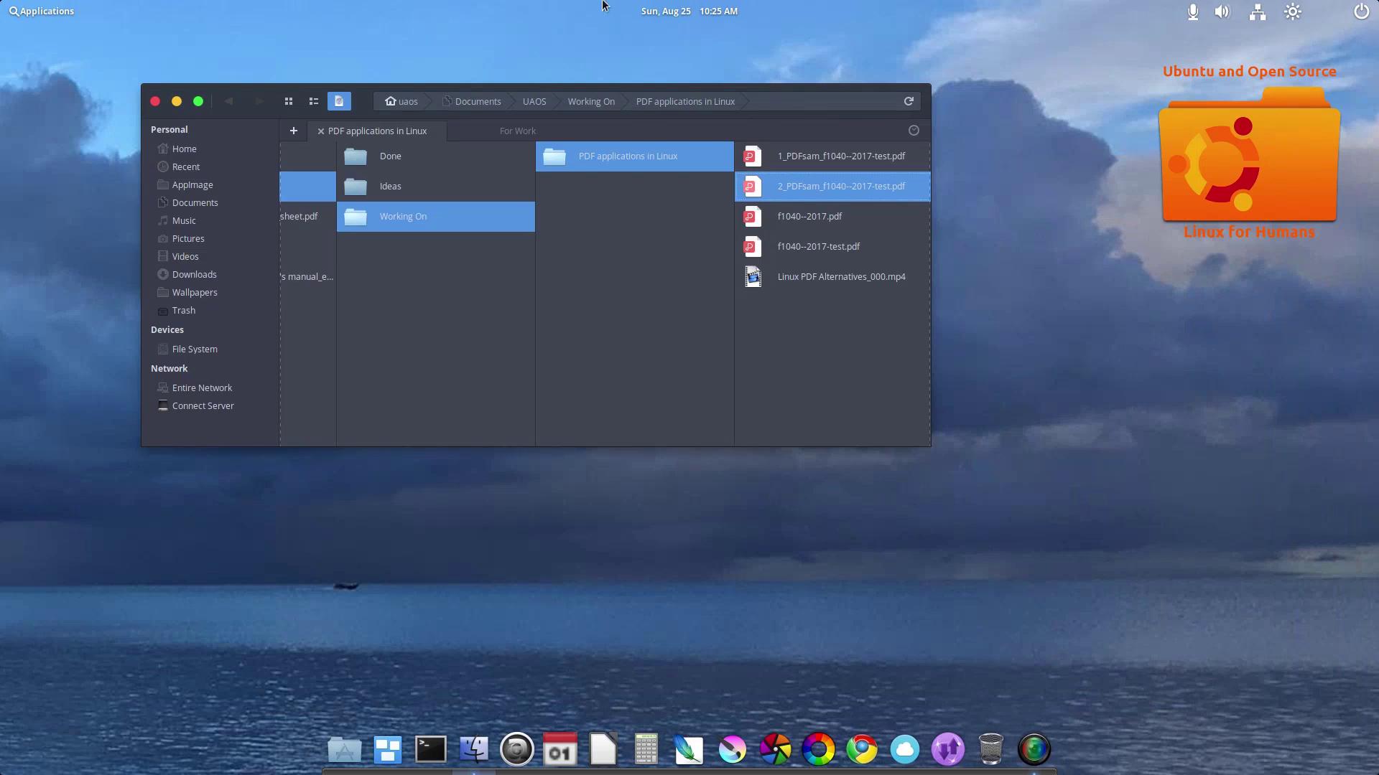
# Launch PDF Studio Viewer 2019 and open the recent document f1040--2017.pdf with JavaScript enabled.
pyautogui.click(43, 11)
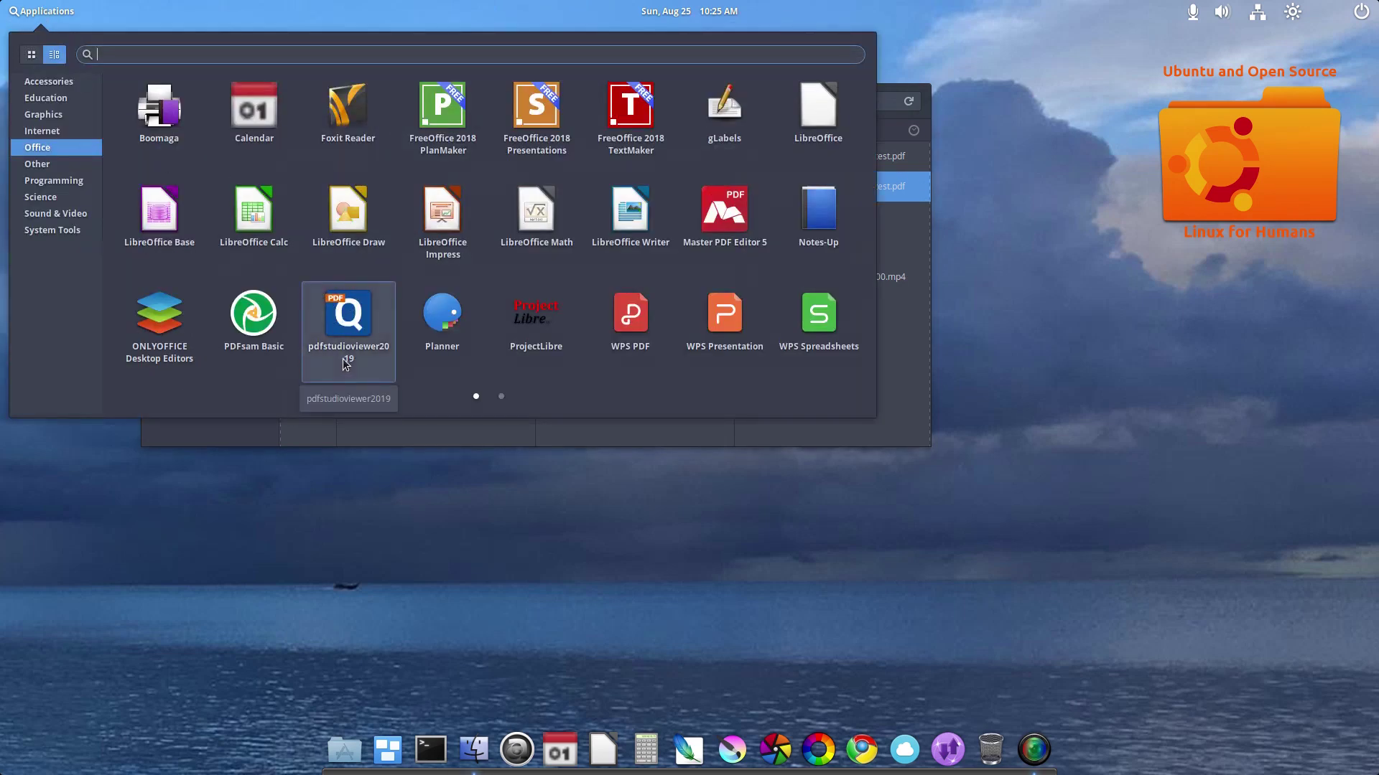
pyautogui.click(361, 317)
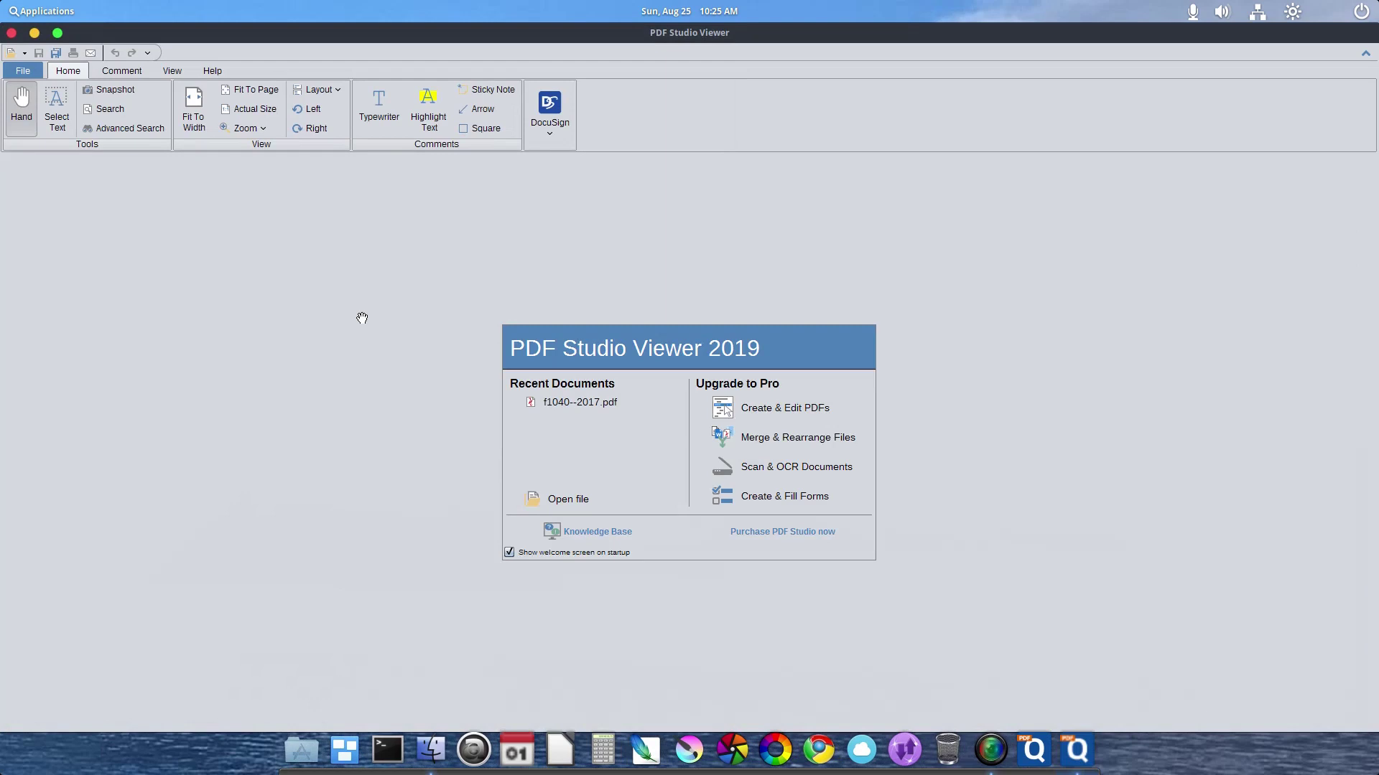
pyautogui.click(581, 402)
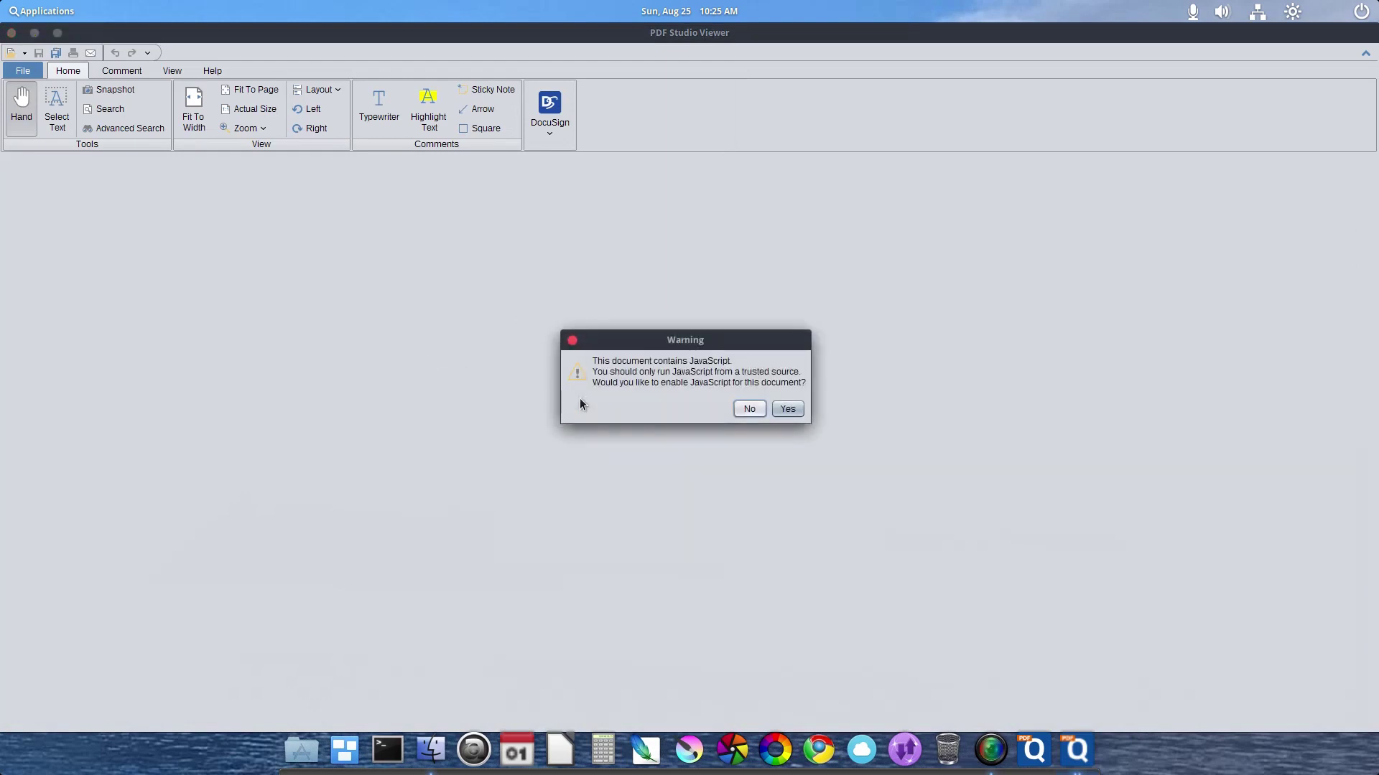
pyautogui.click(793, 409)
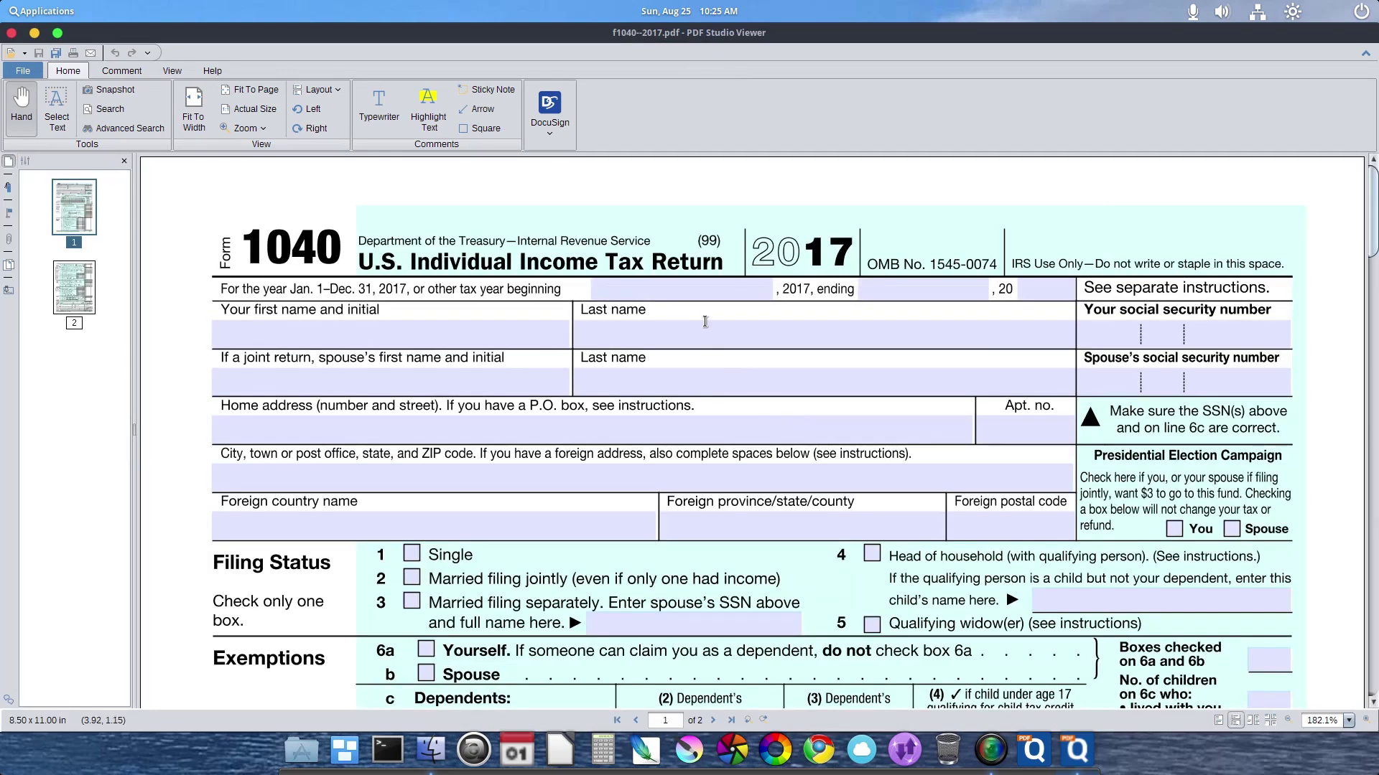
# Enter "asdf" in the first name and last name fields for both the taxpayer and the spouse.
pyautogui.click(701, 322)
pyautogui.write('asdf')
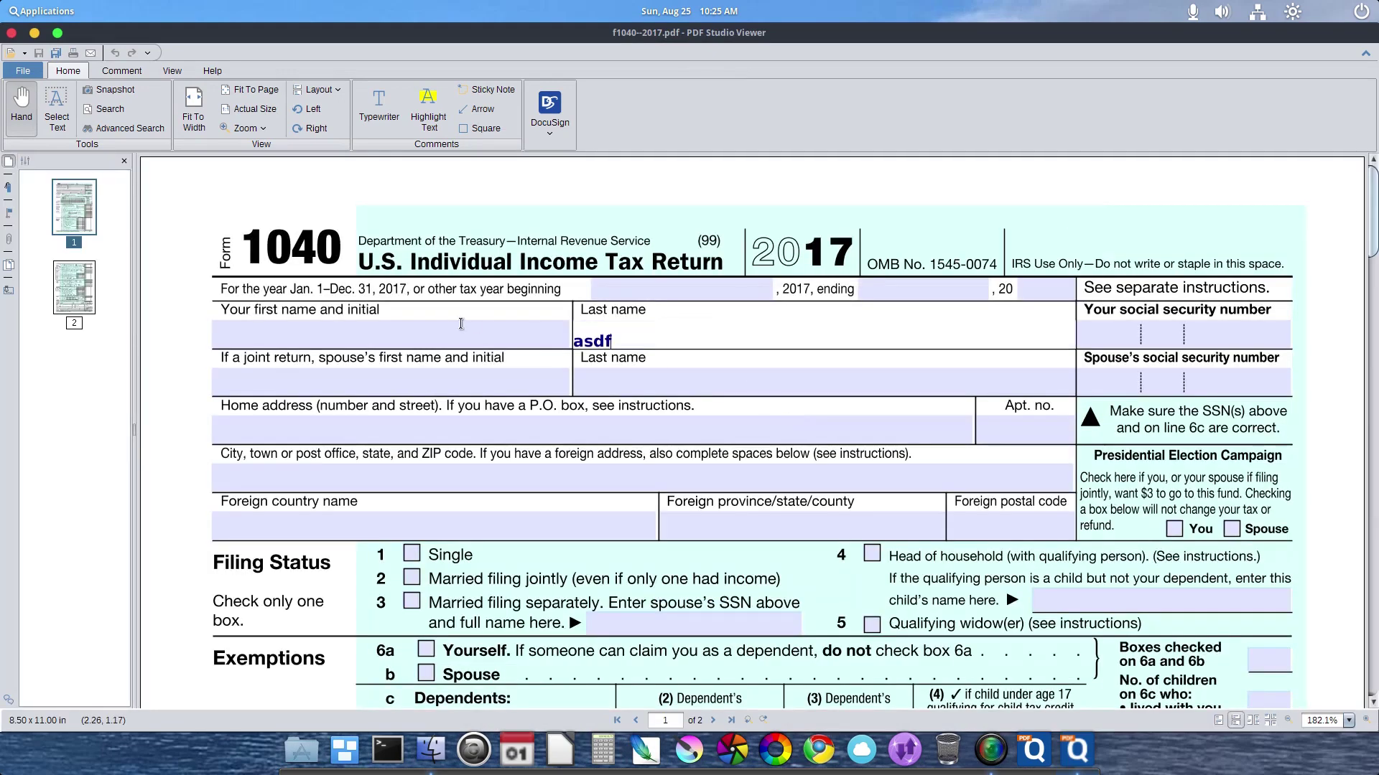
pyautogui.click(433, 329)
pyautogui.write('asdf')
pyautogui.click(428, 374)
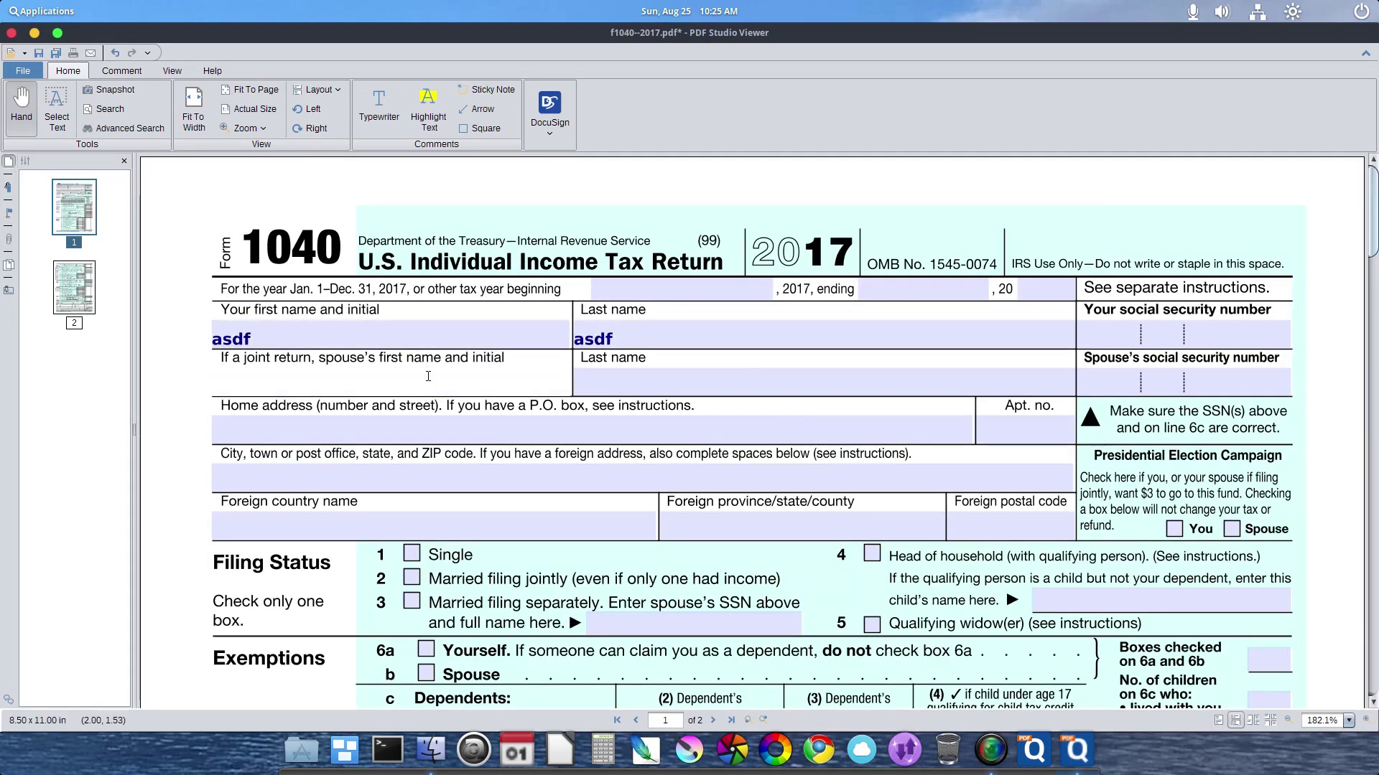
pyautogui.write('asdf')
pyautogui.click(649, 391)
pyautogui.write('asdf')
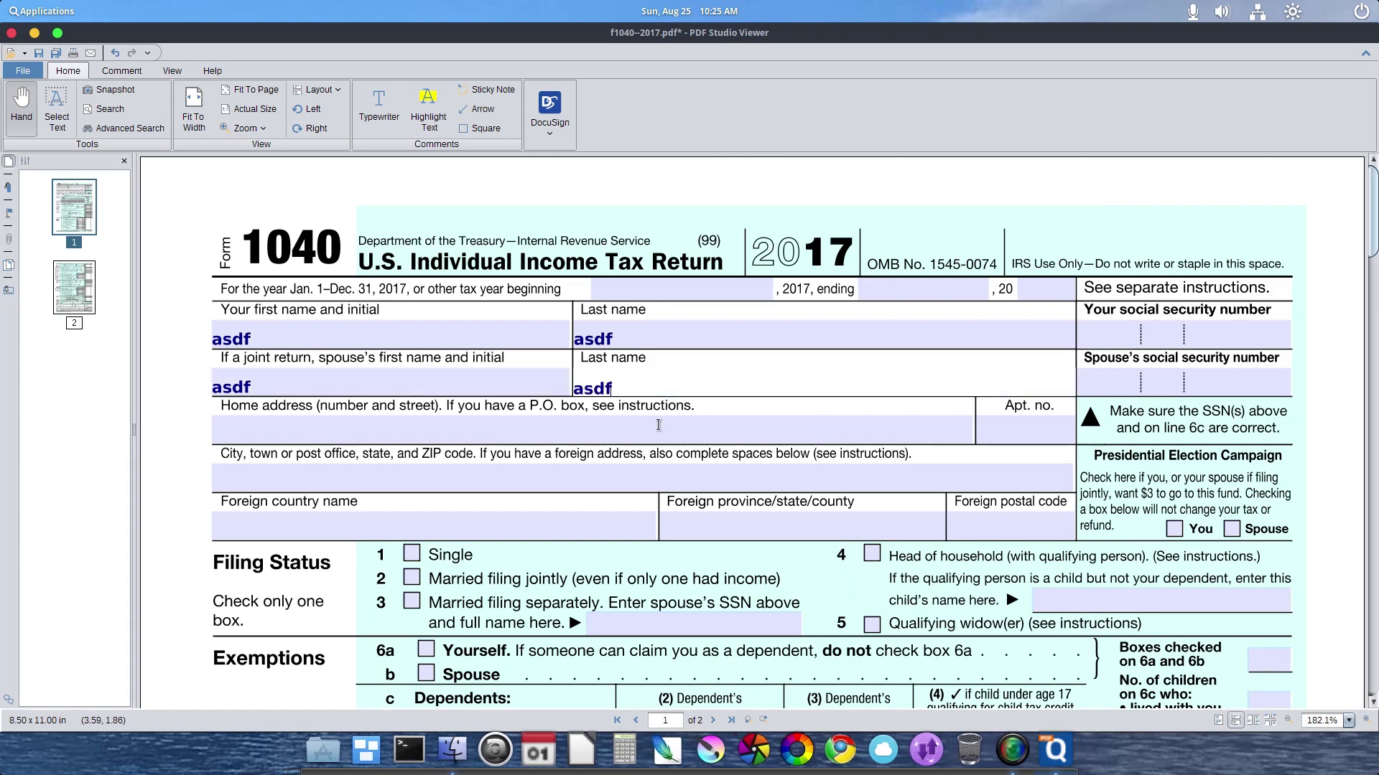
# Fill in the home address field with "asdf" and the apartment number field with "q1234".
pyautogui.click(658, 424)
pyautogui.write('asdf')
pyautogui.click(1037, 428)
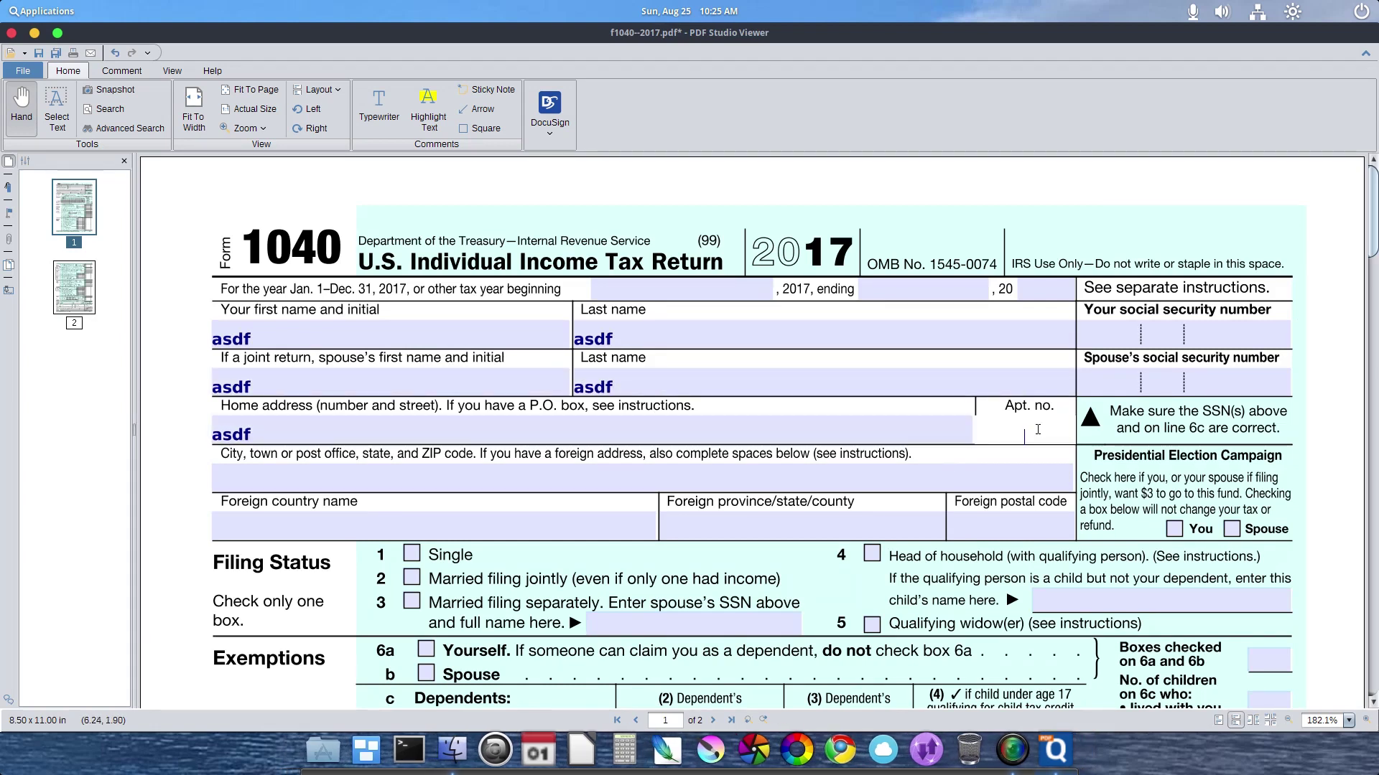
pyautogui.write('q1234')
# Save the filled form to the computer under the new name f1040--2017-TEST.pdf in the PDF applications in Linux folder.
pyautogui.click(21, 72)
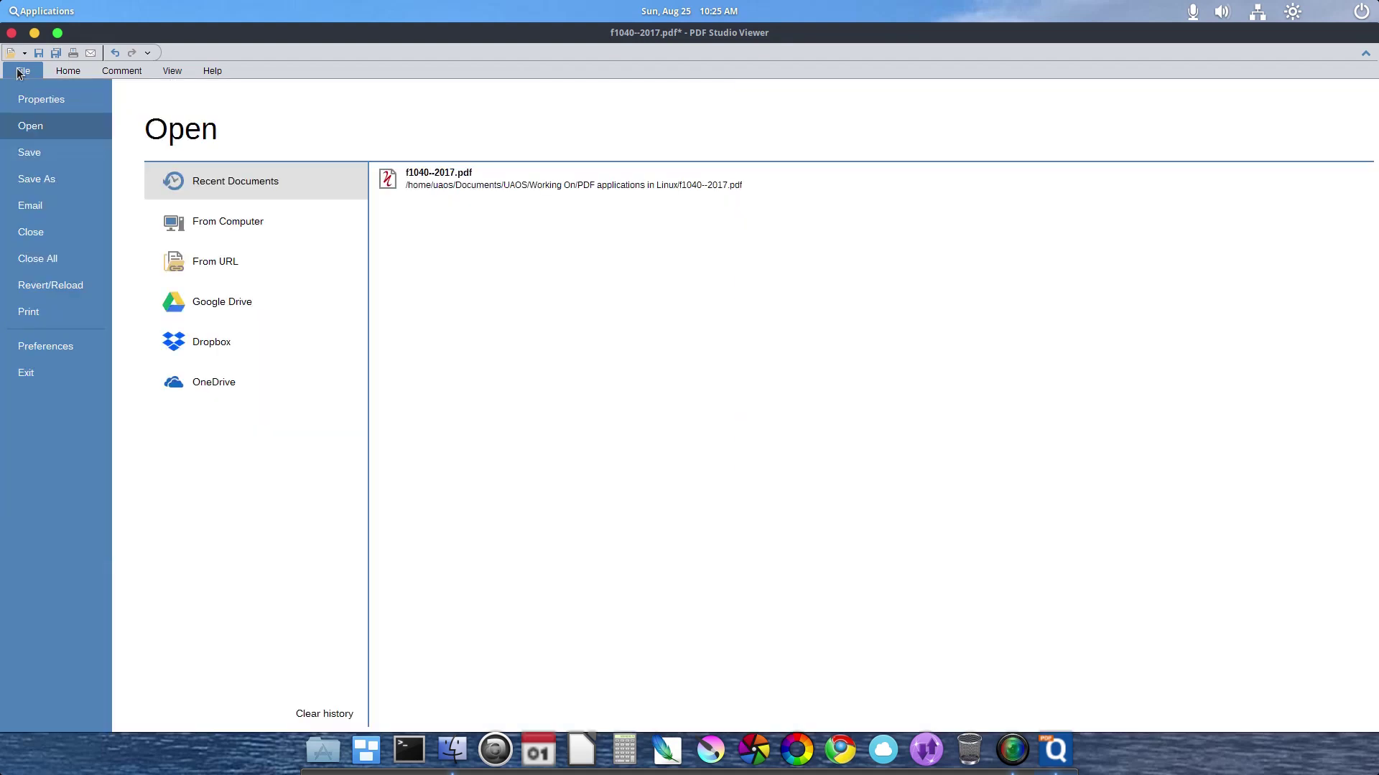
pyautogui.click(32, 181)
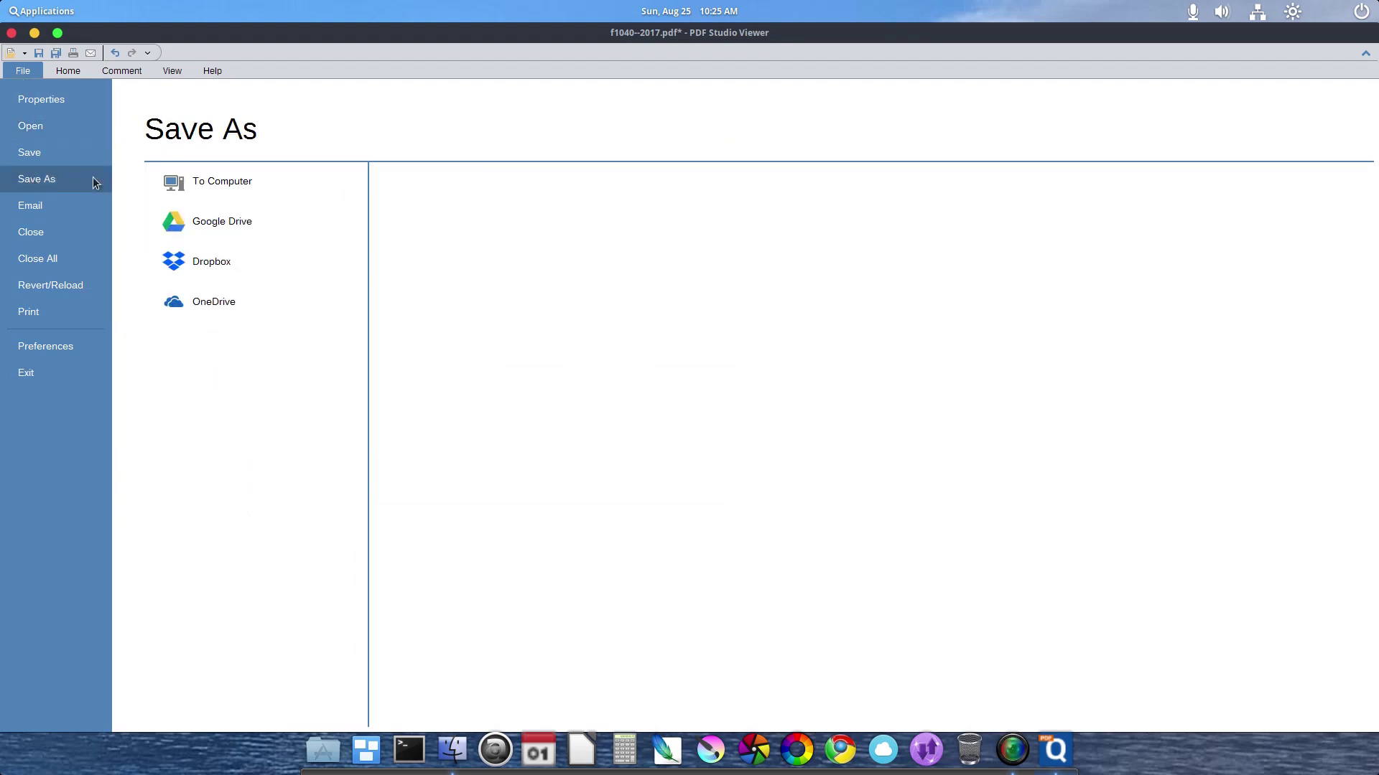
pyautogui.click(219, 183)
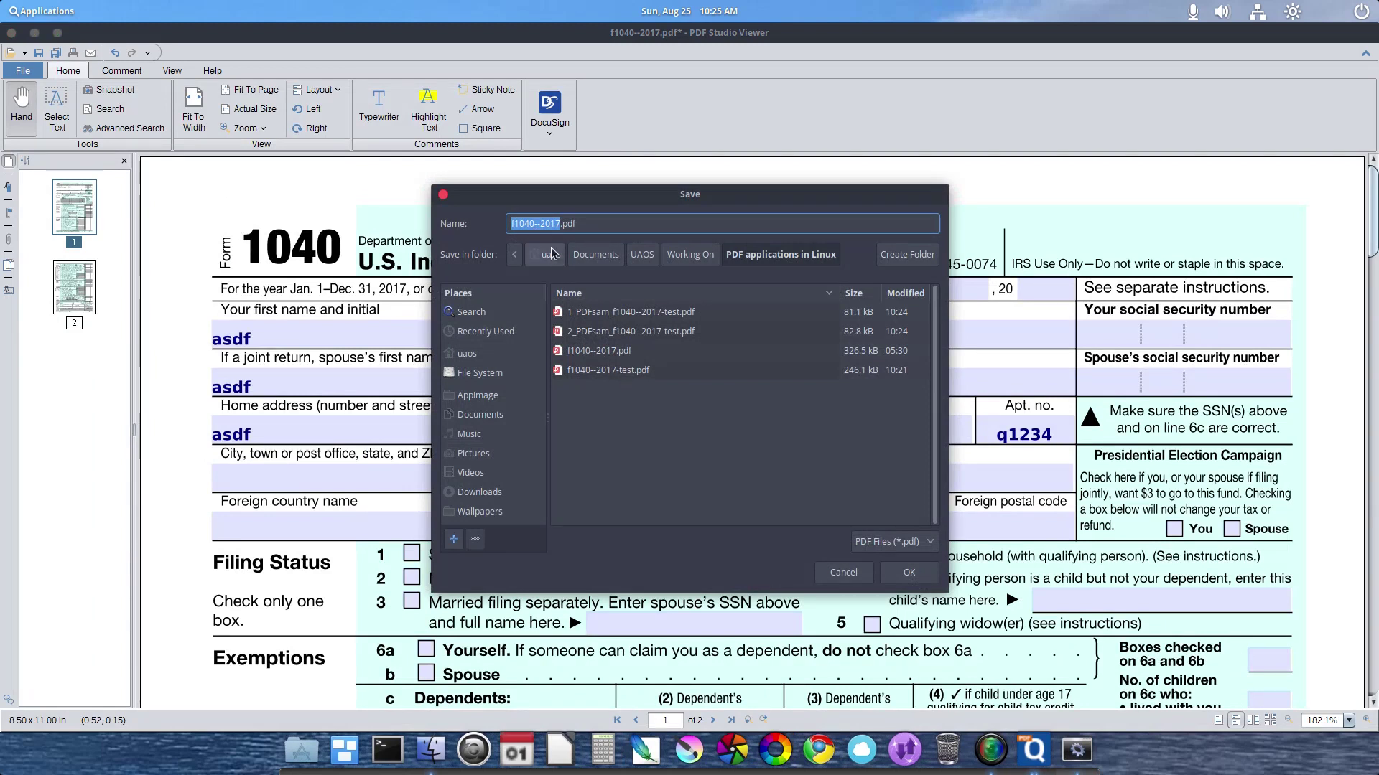
pyautogui.press('Left')
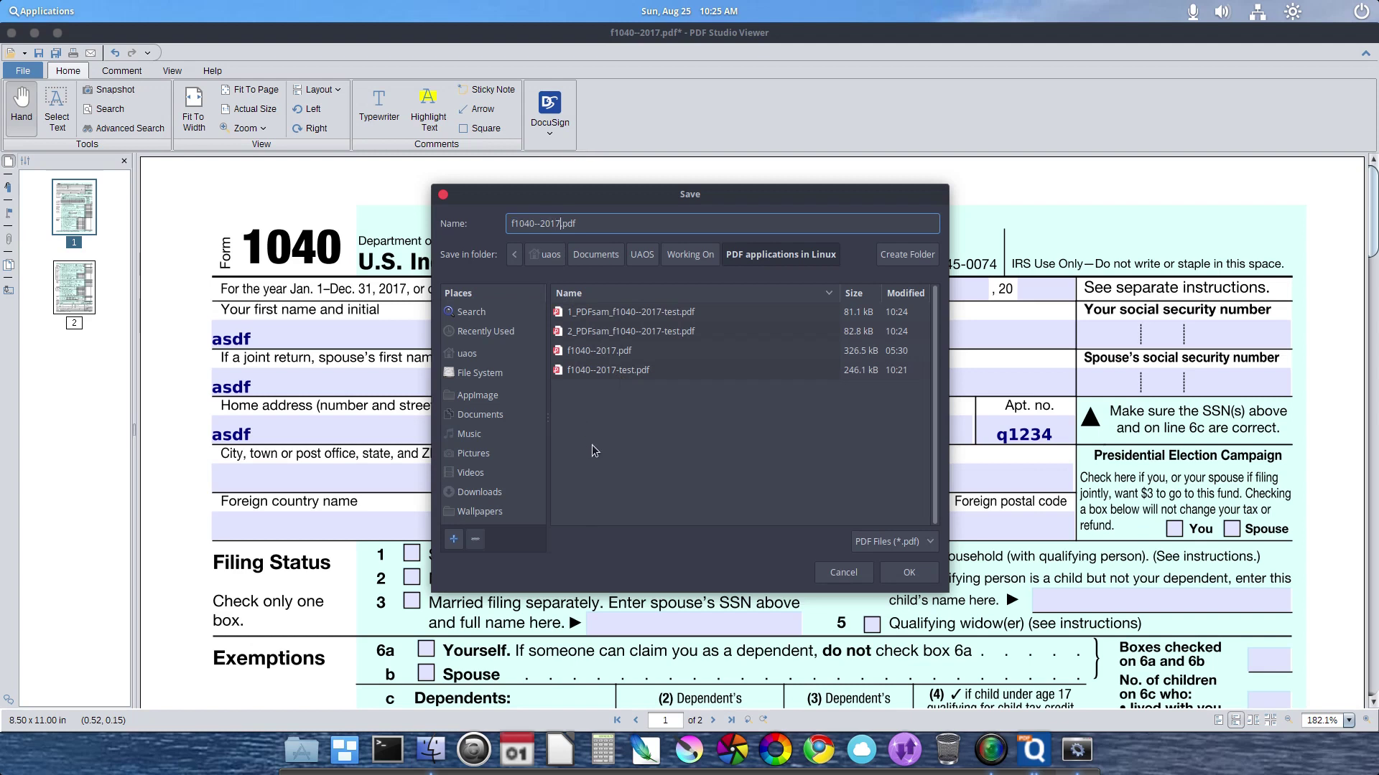
pyautogui.write('-')
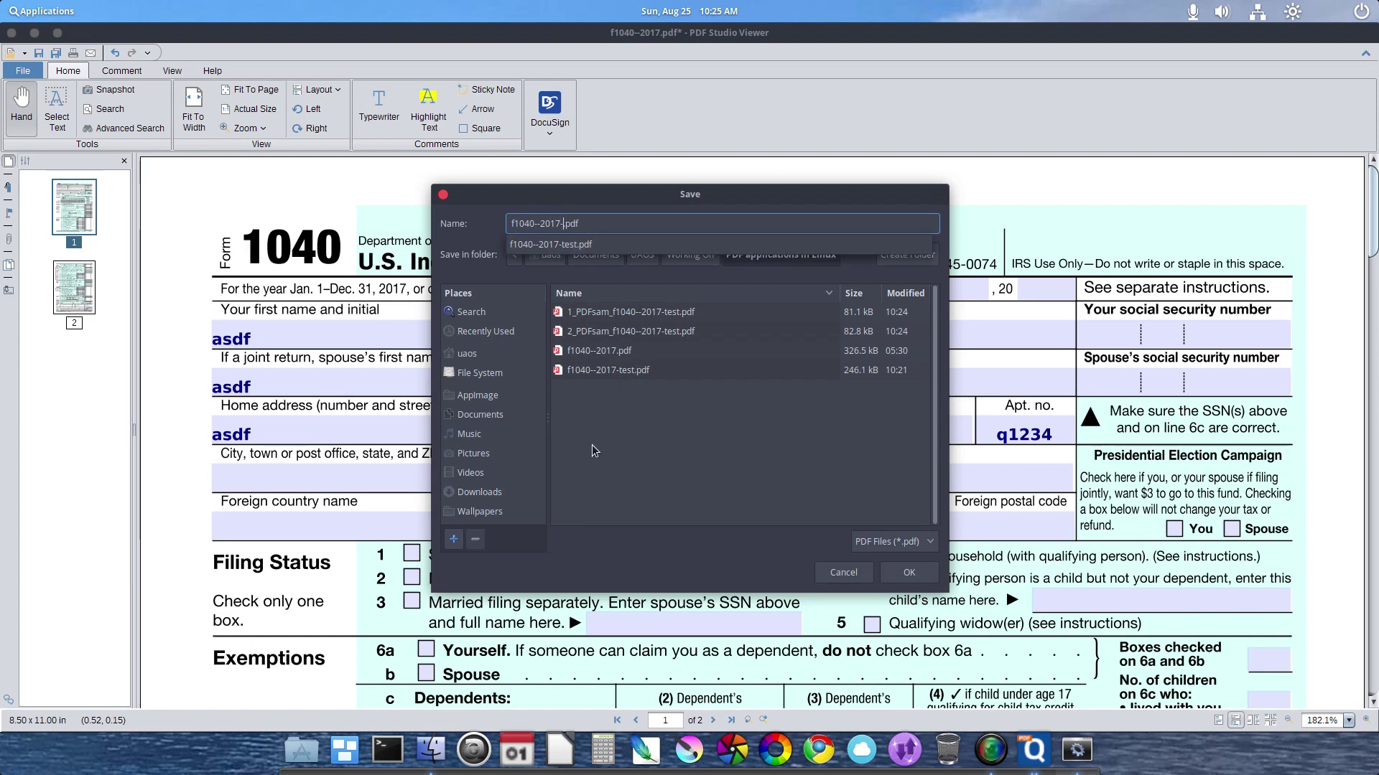
pyautogui.write('tes')
pyautogui.press('BackSpace')
pyautogui.press('BackSpace')
pyautogui.press('BackSpace')
pyautogui.write('TEST')
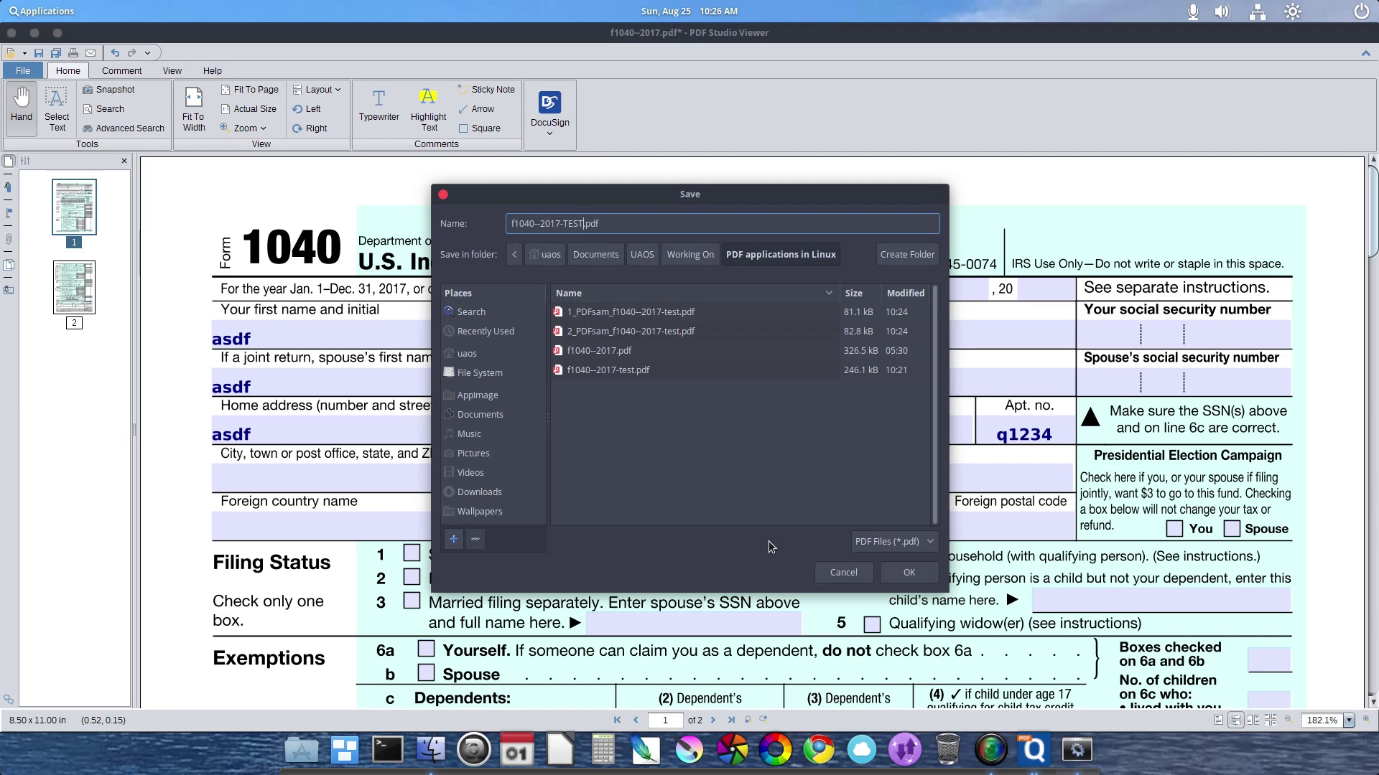
pyautogui.click(907, 567)
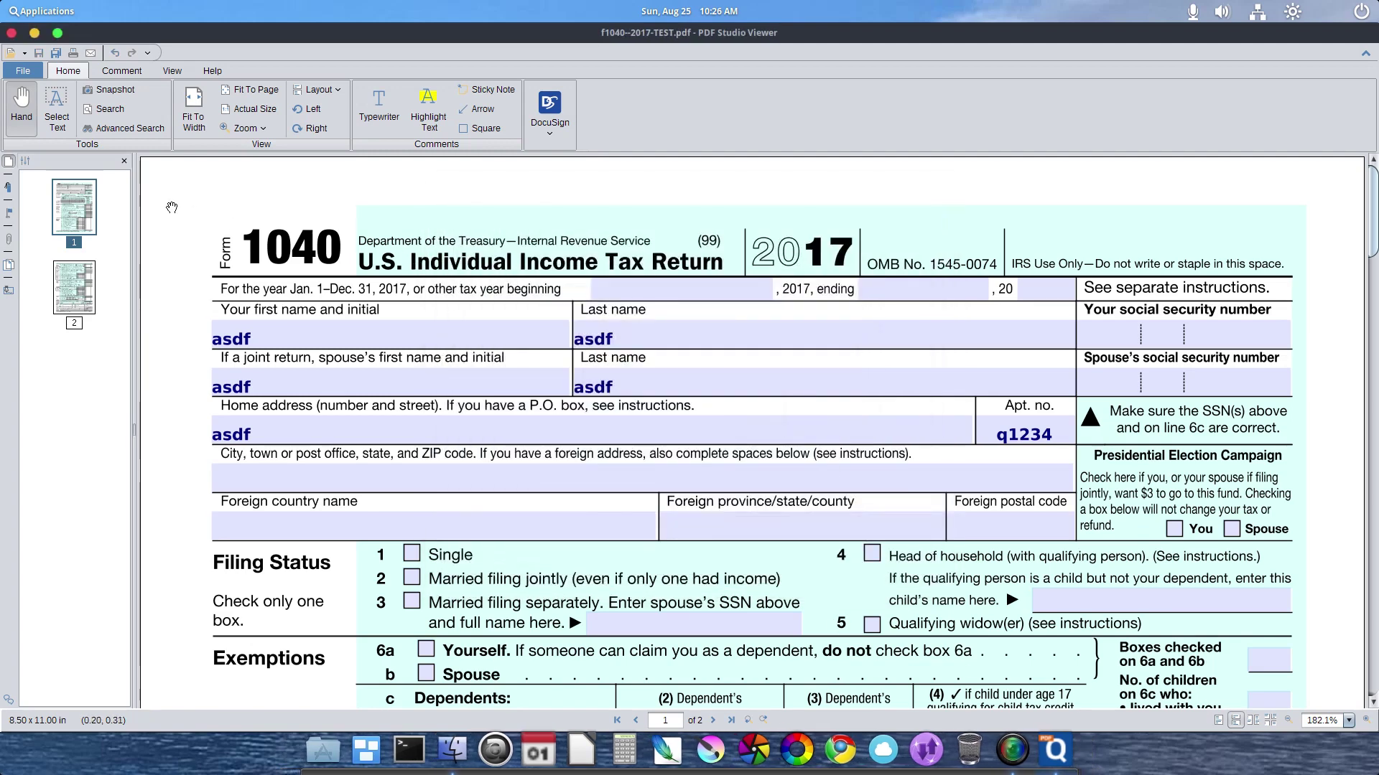
# Close PDF Studio Viewer, open f1040--2017-TEST.pdf in WPS PDF to check the filled fields, and close it.
pyautogui.click(11, 33)
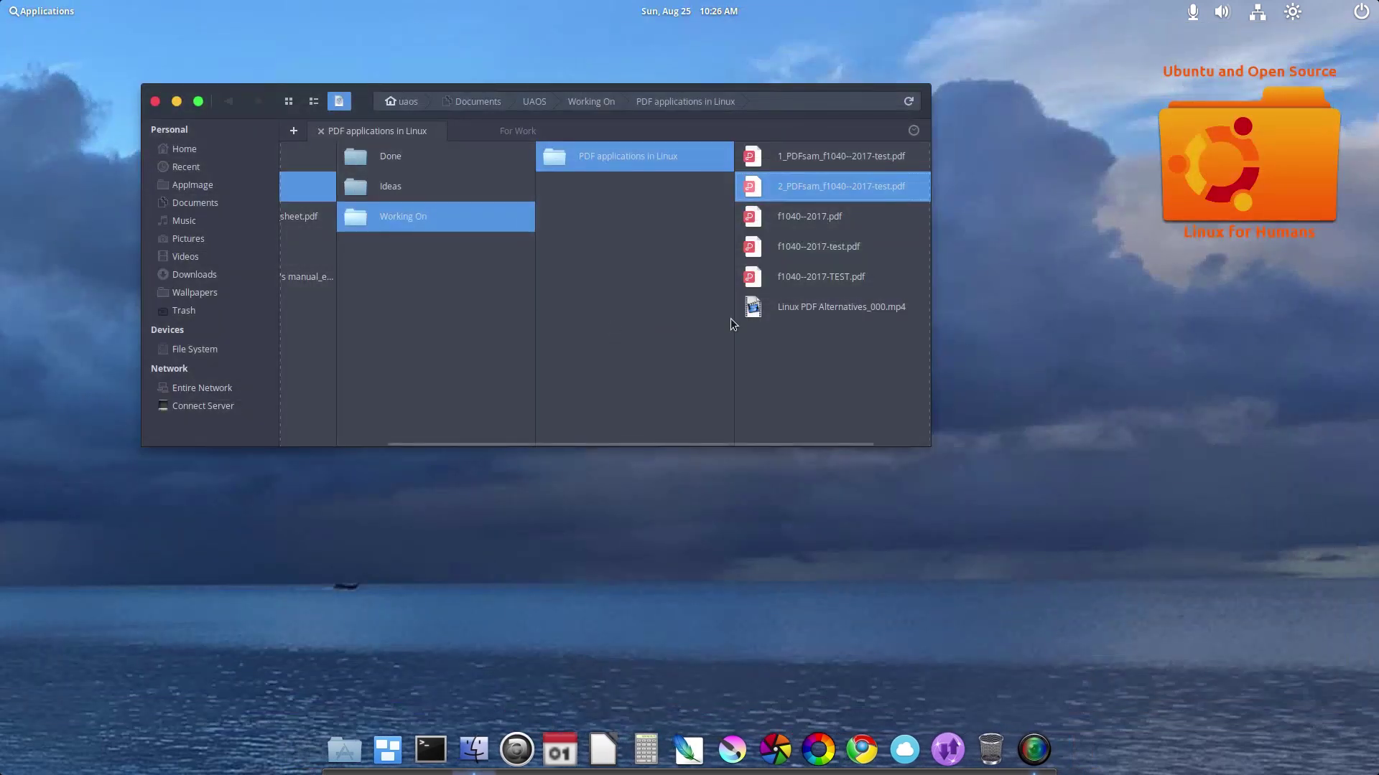
pyautogui.doubleClick(822, 277)
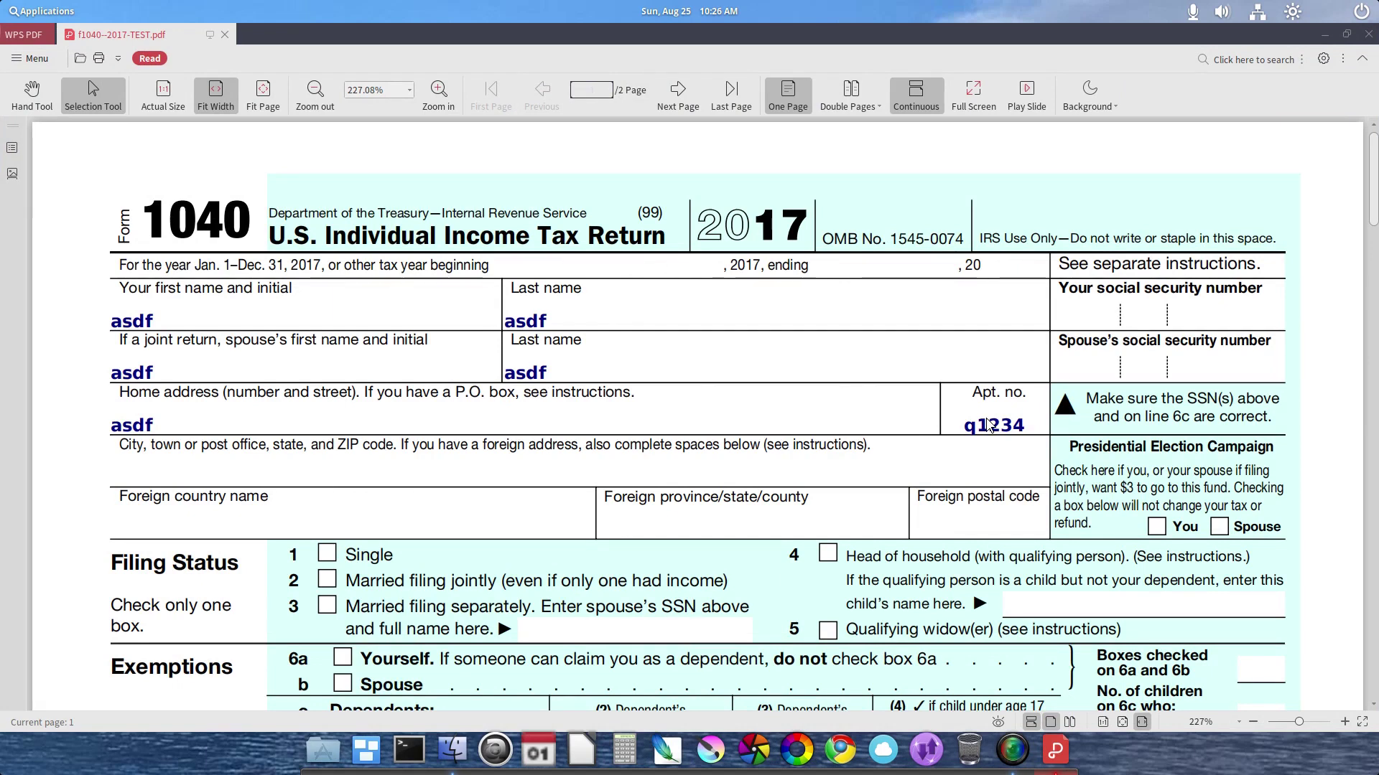
pyautogui.click(1364, 42)
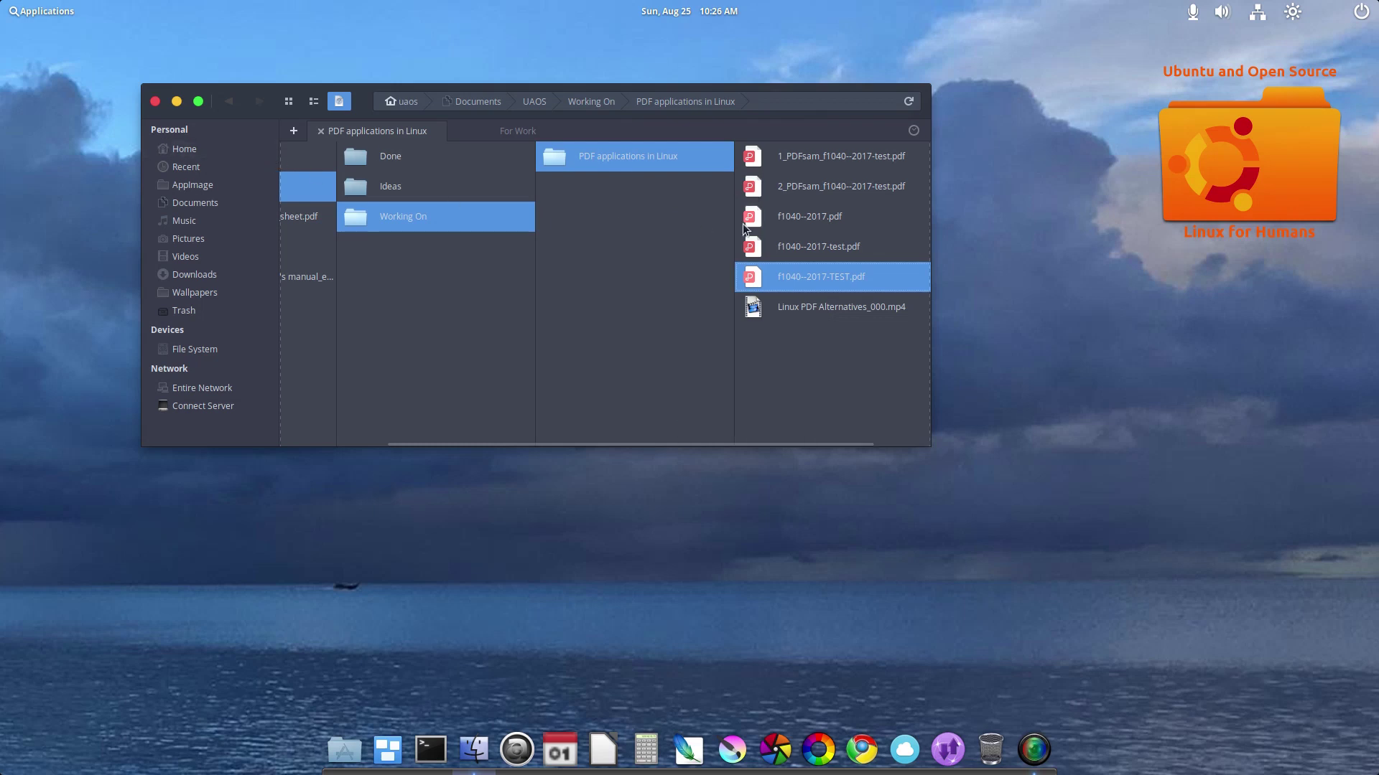
# Launch Master PDF Editor 5 and create a blank one-page PDF in Letter size, portrait orientation, with units in inches.
pyautogui.click(16, 14)
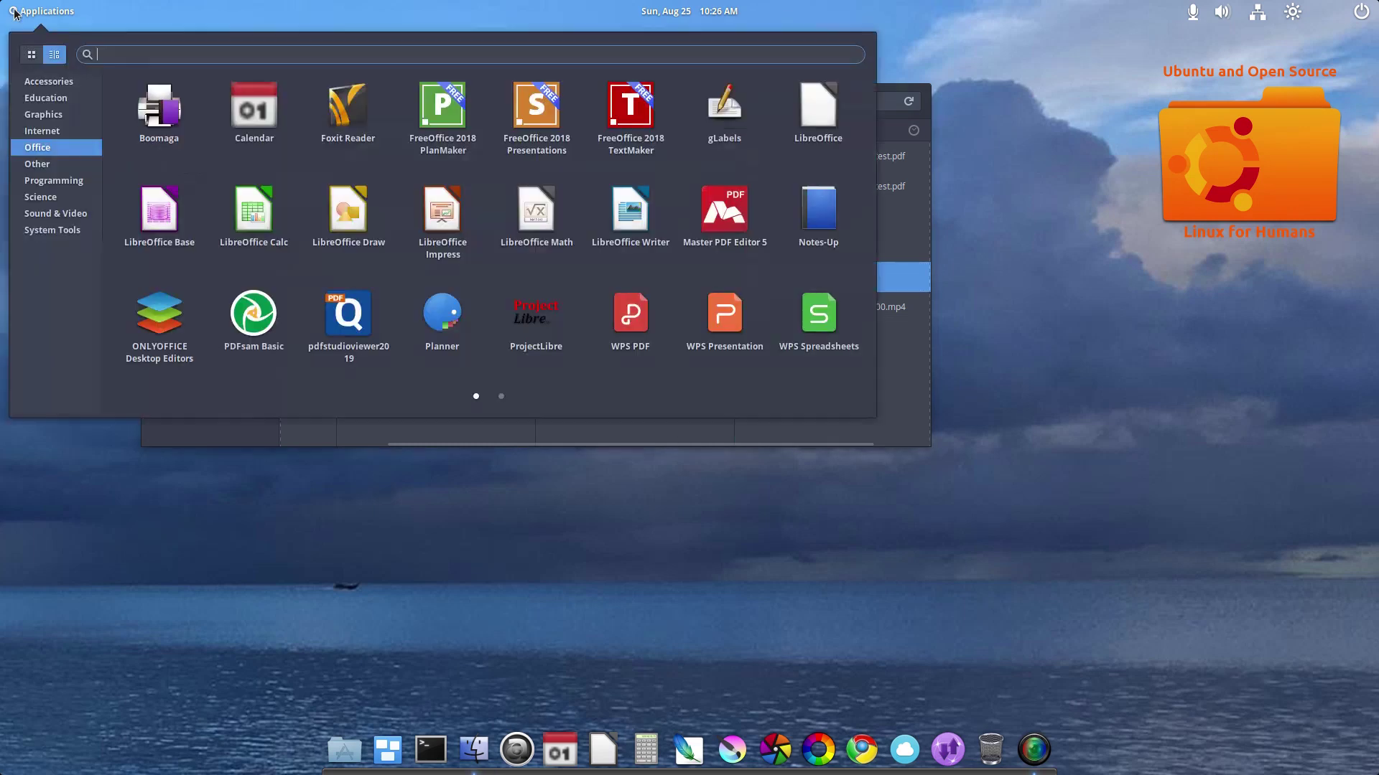
pyautogui.click(723, 216)
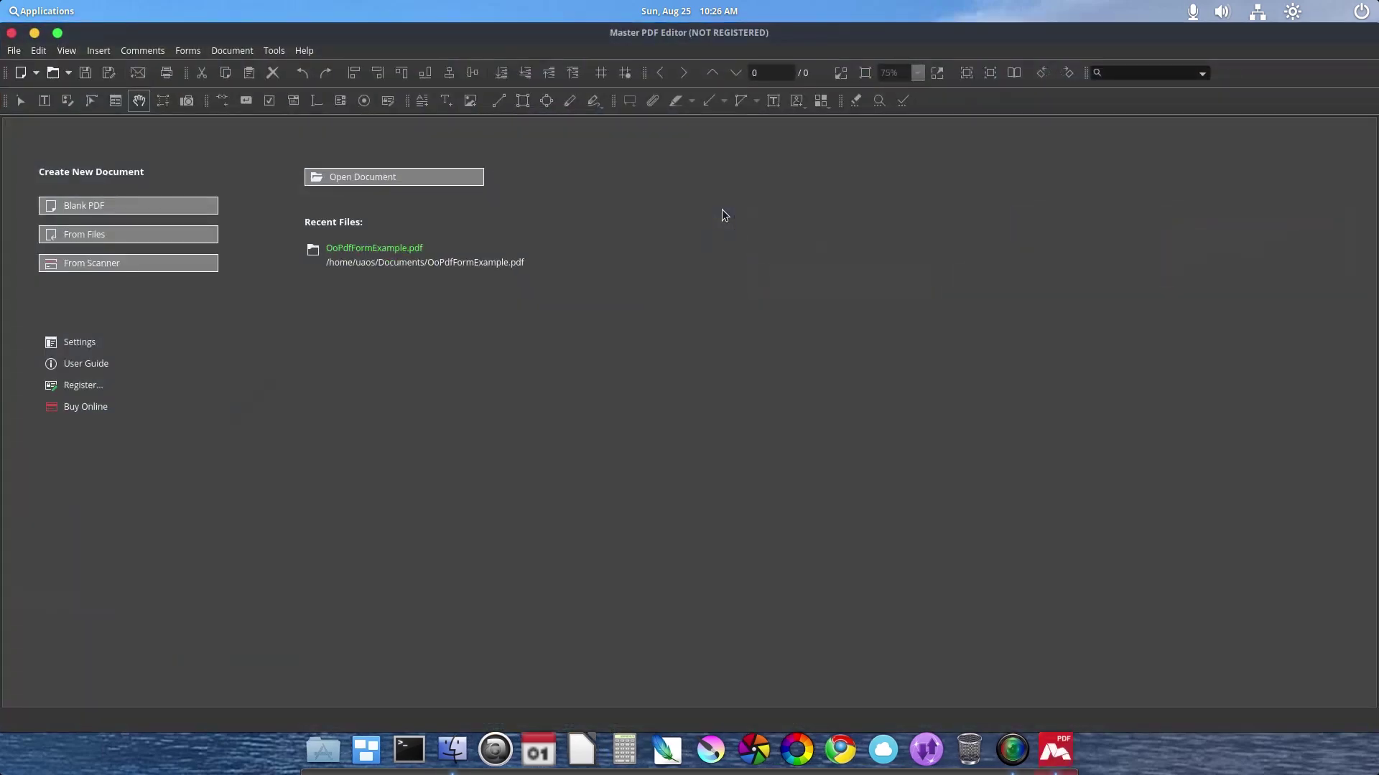
pyautogui.click(124, 214)
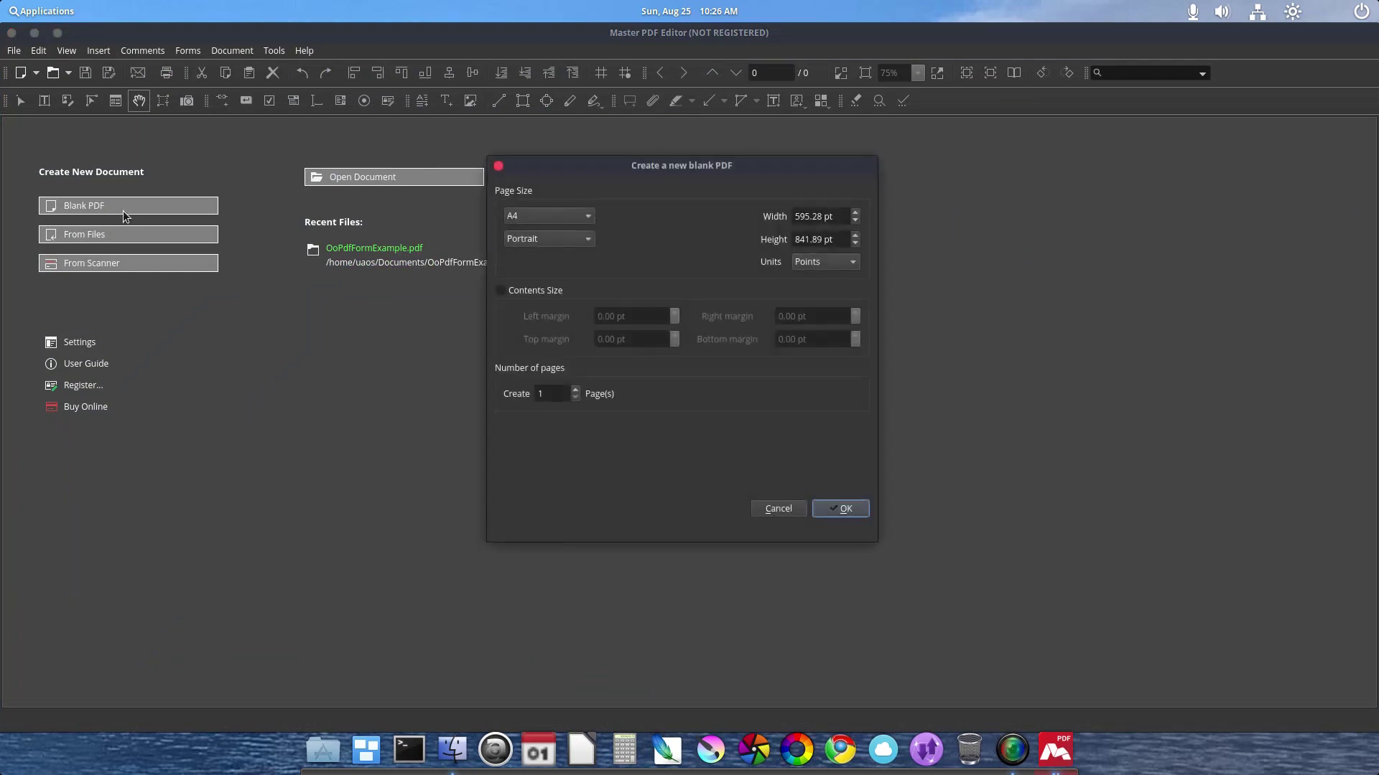
pyautogui.click(528, 215)
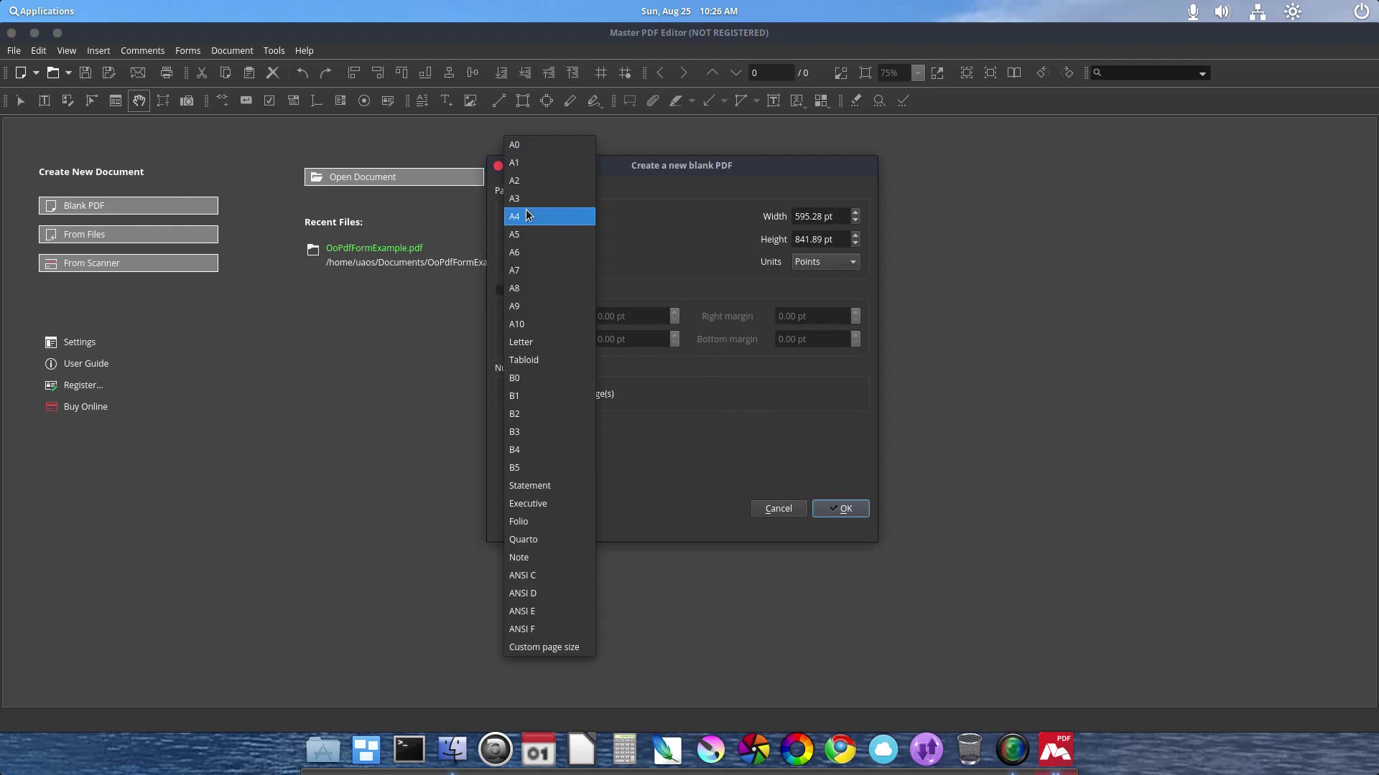
pyautogui.click(530, 343)
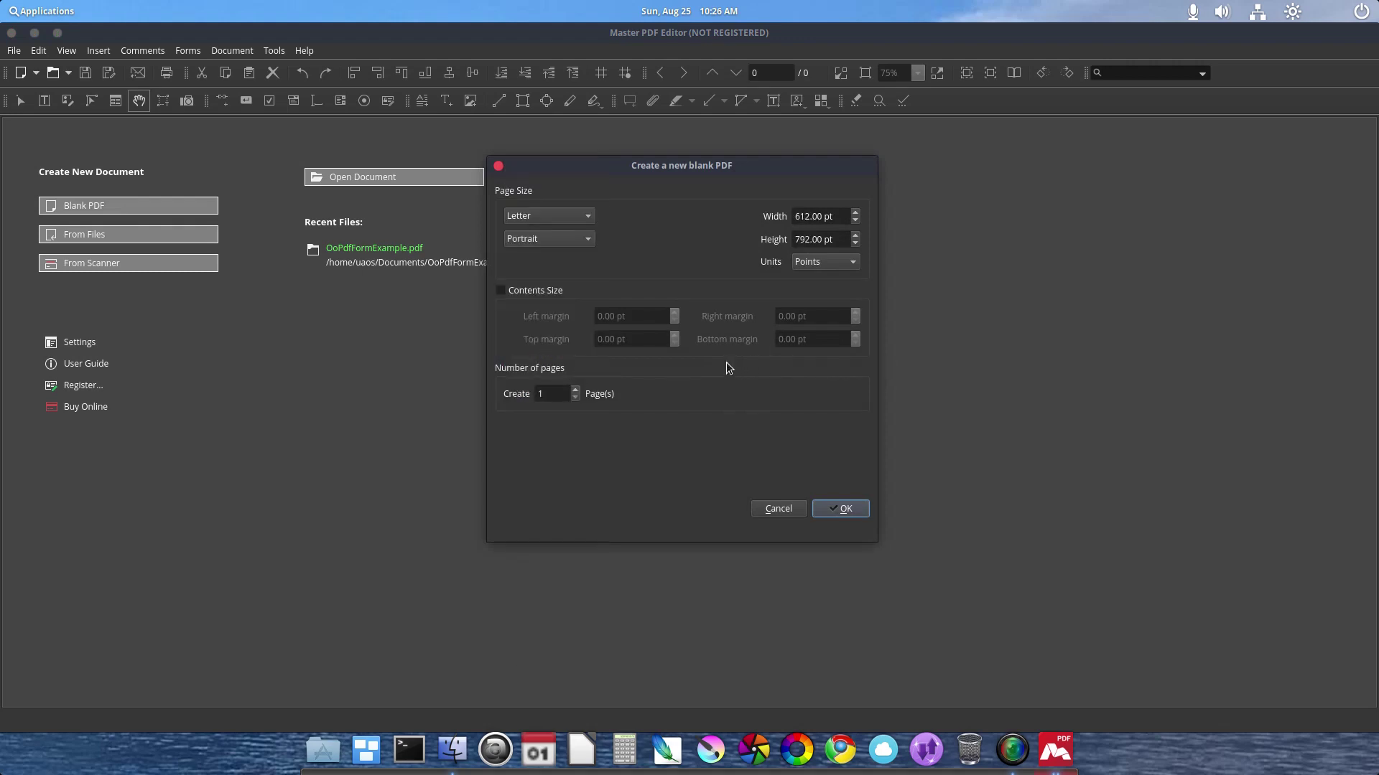
pyautogui.click(817, 261)
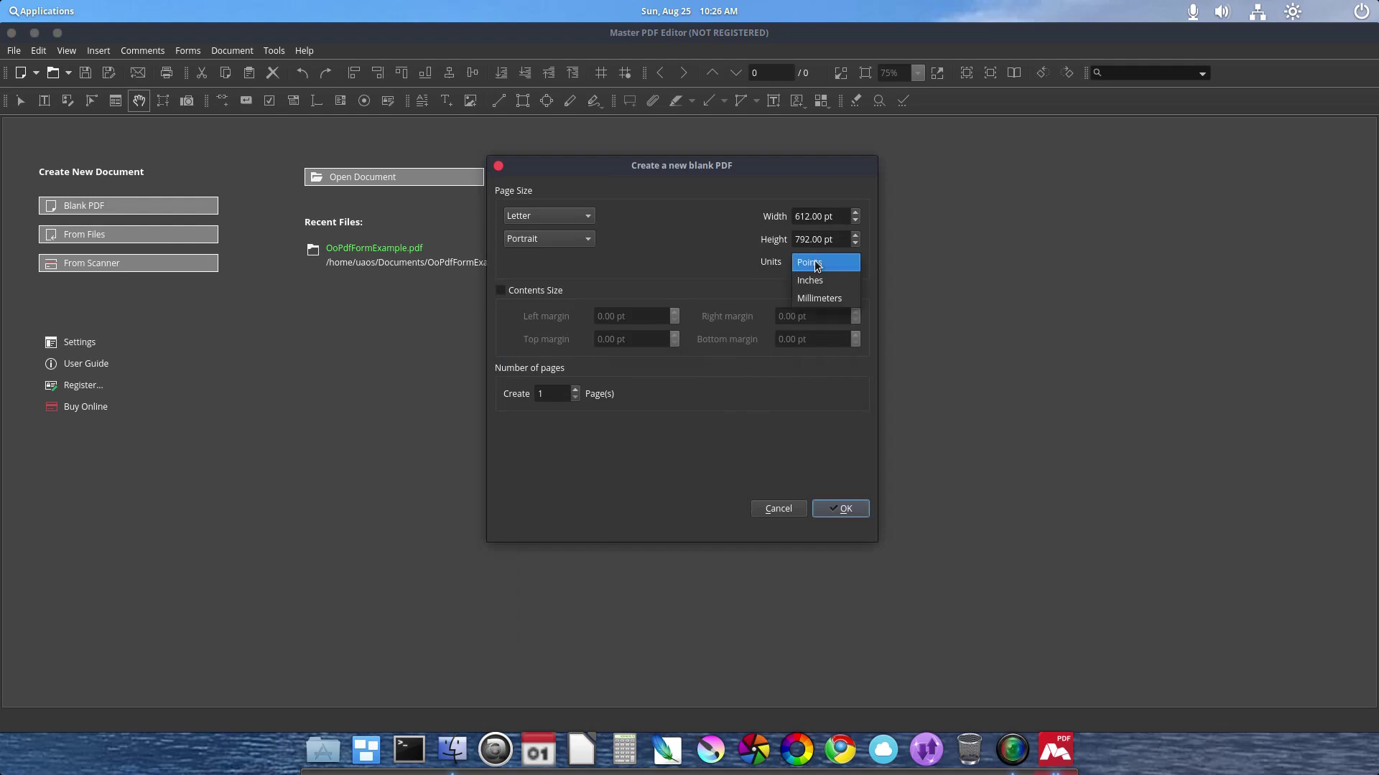
pyautogui.click(815, 280)
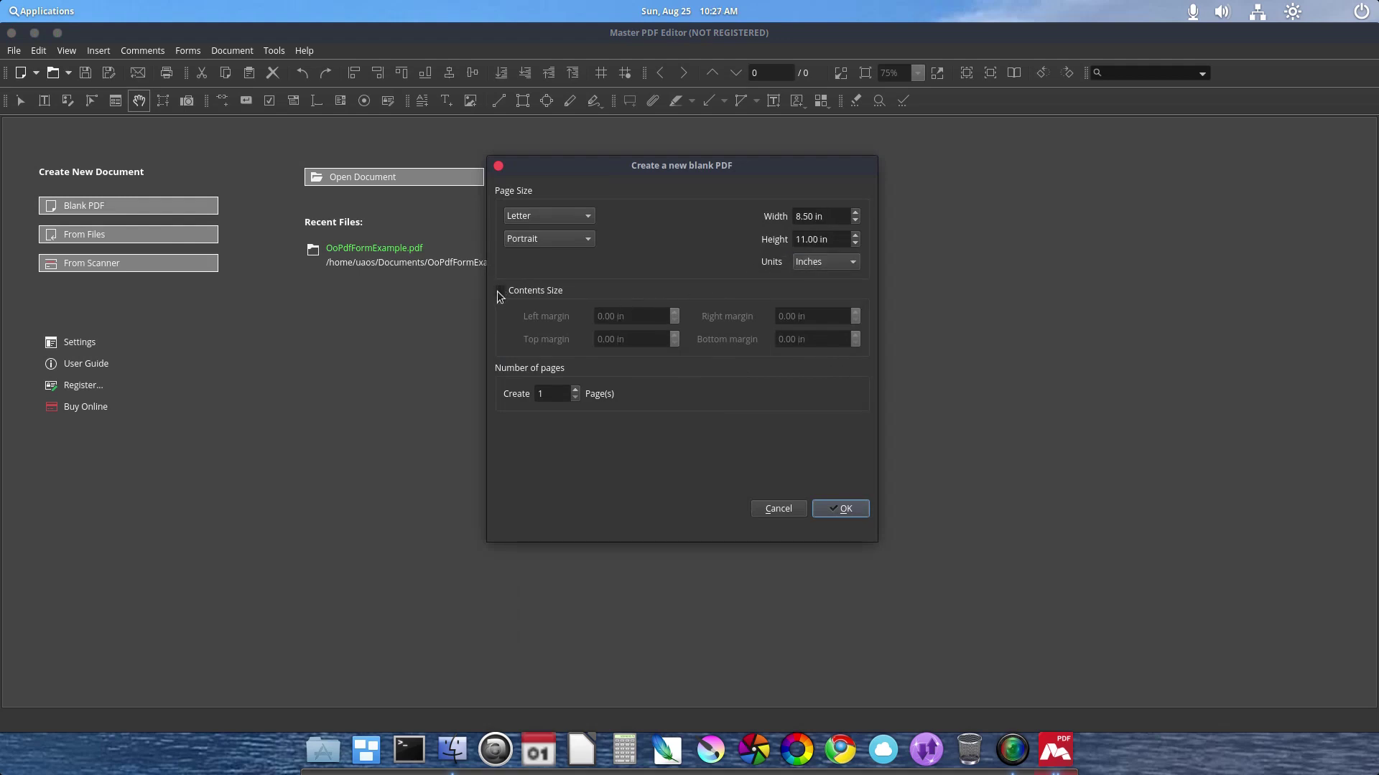
pyautogui.click(854, 510)
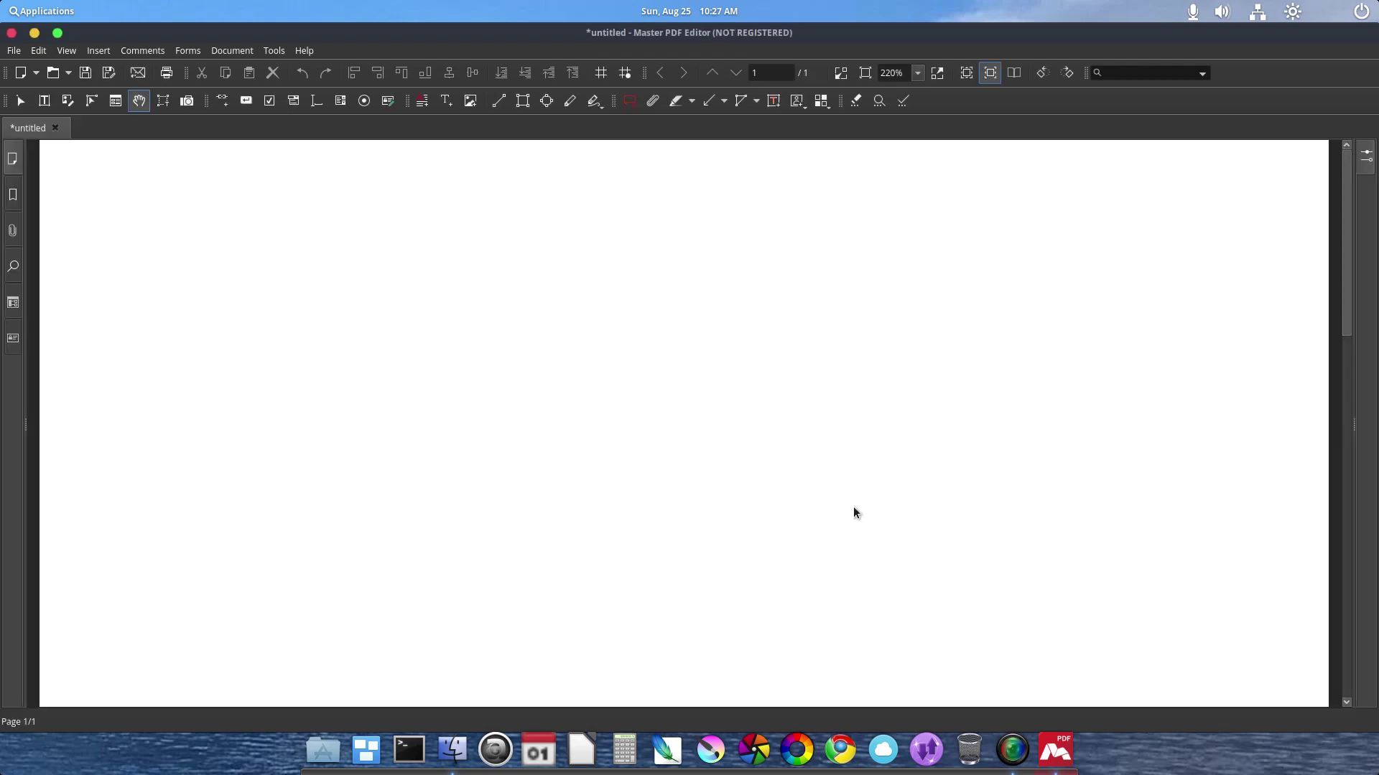
pyautogui.scroll(-5, 755, 359)
pyautogui.scroll(4, 755, 358)
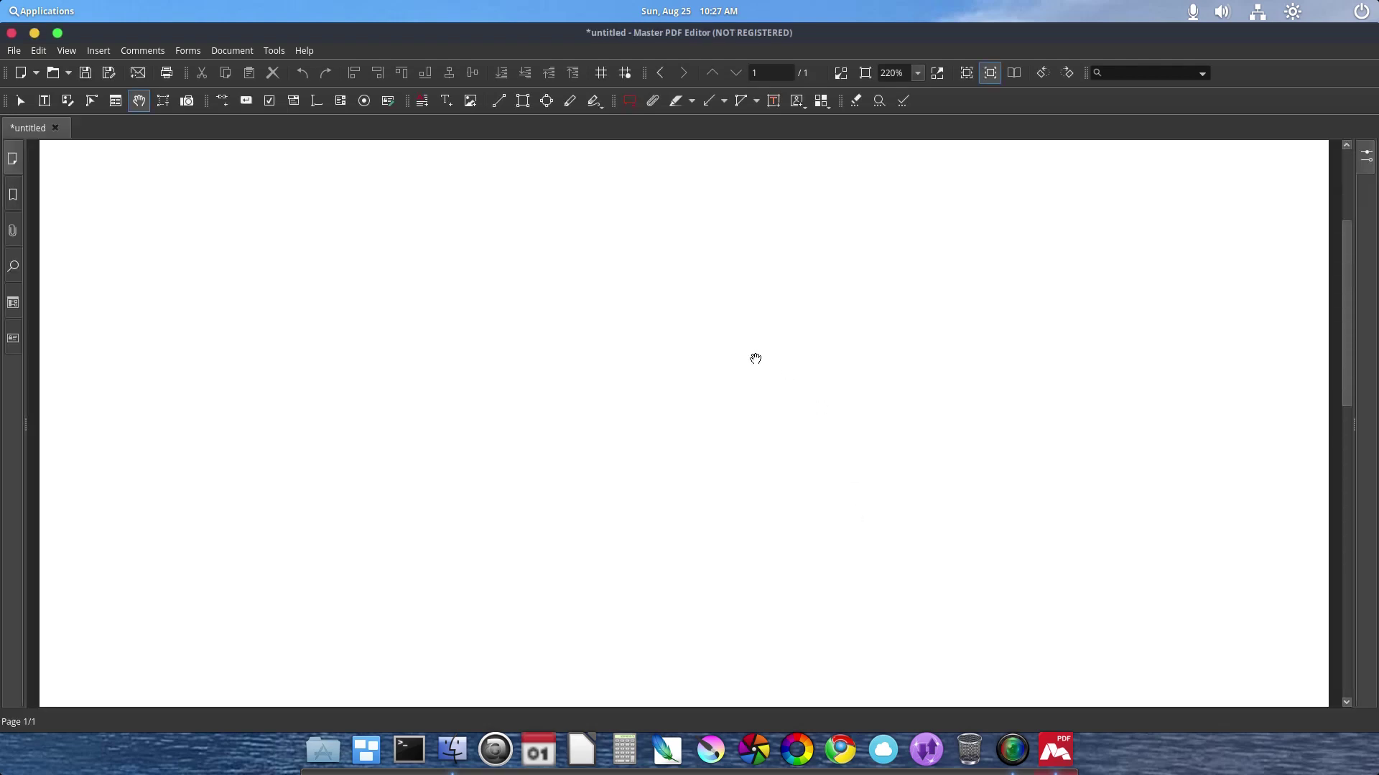
pyautogui.scroll(2, 756, 359)
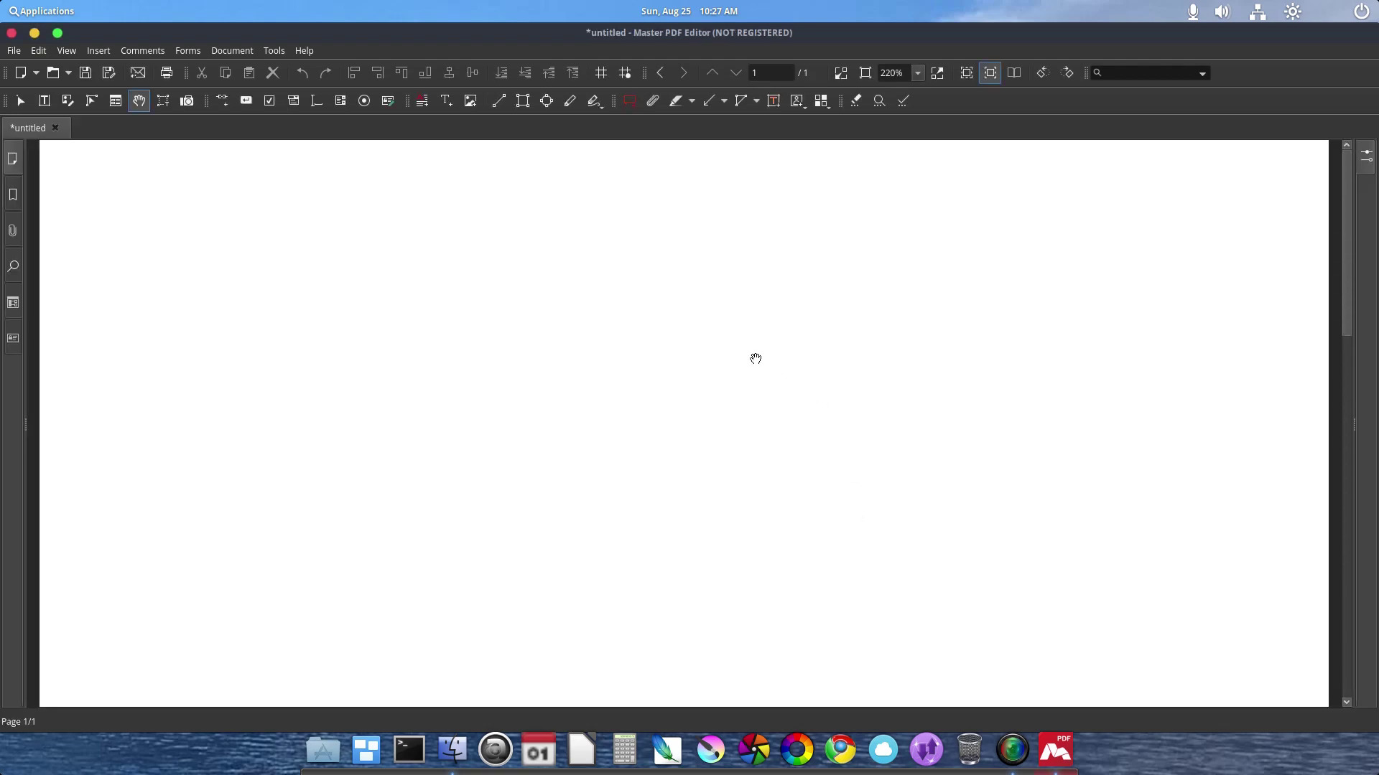
pyautogui.scroll(-5, 756, 358)
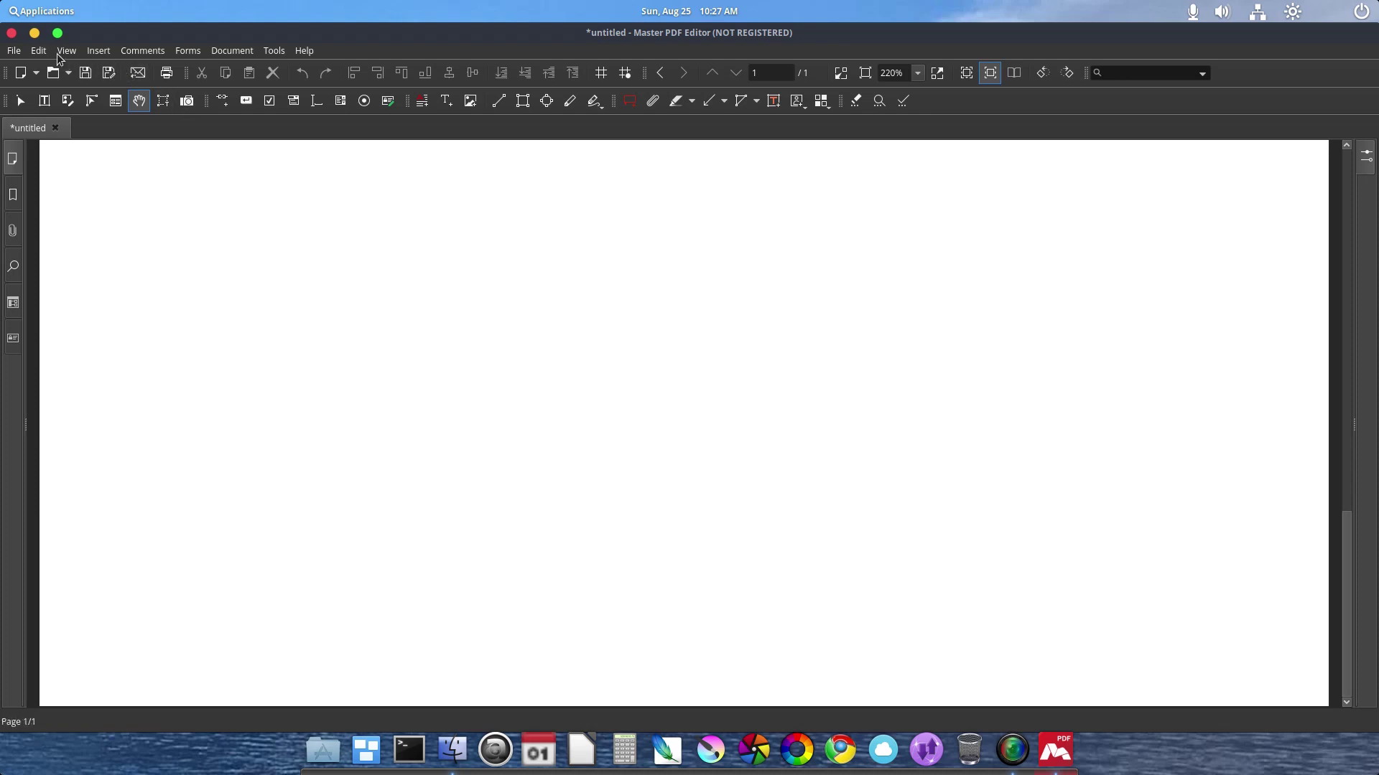
pyautogui.click(89, 52)
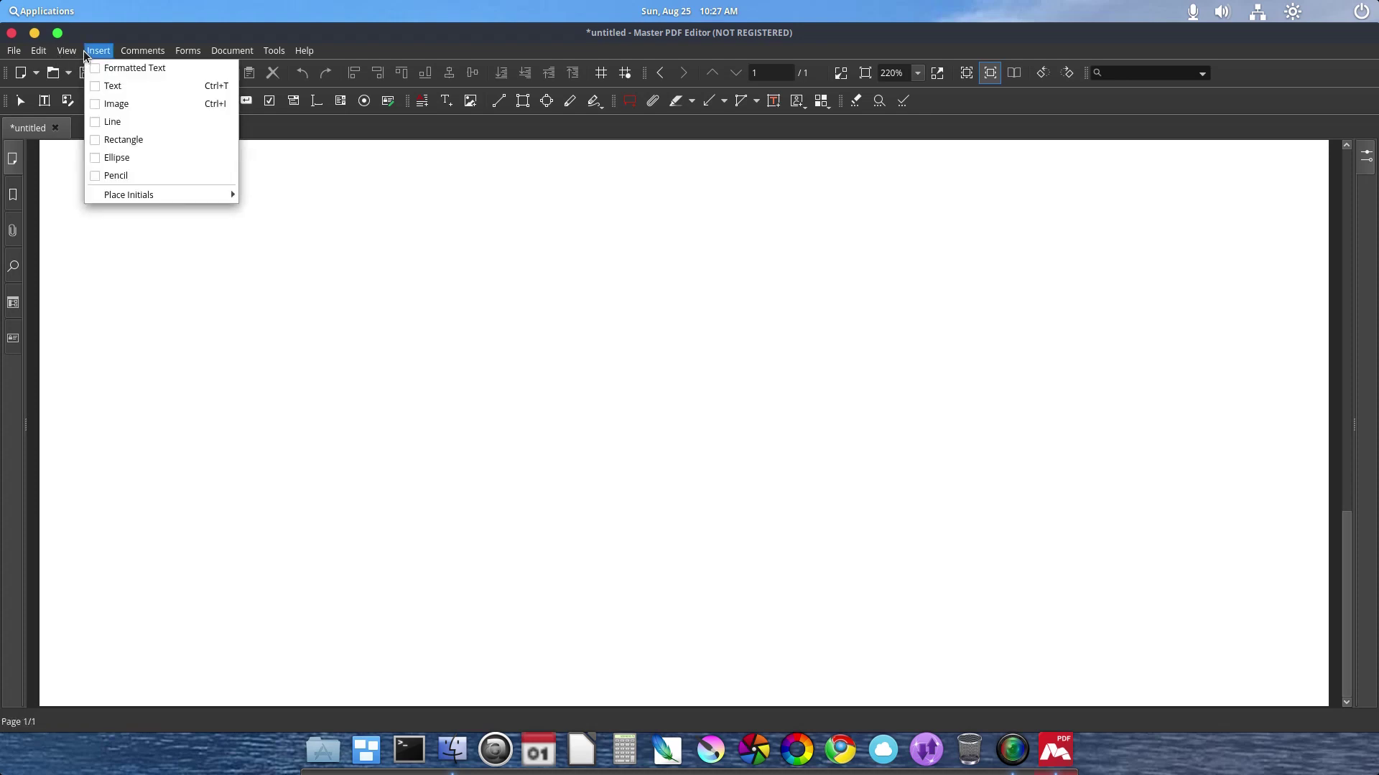
pyautogui.click(110, 85)
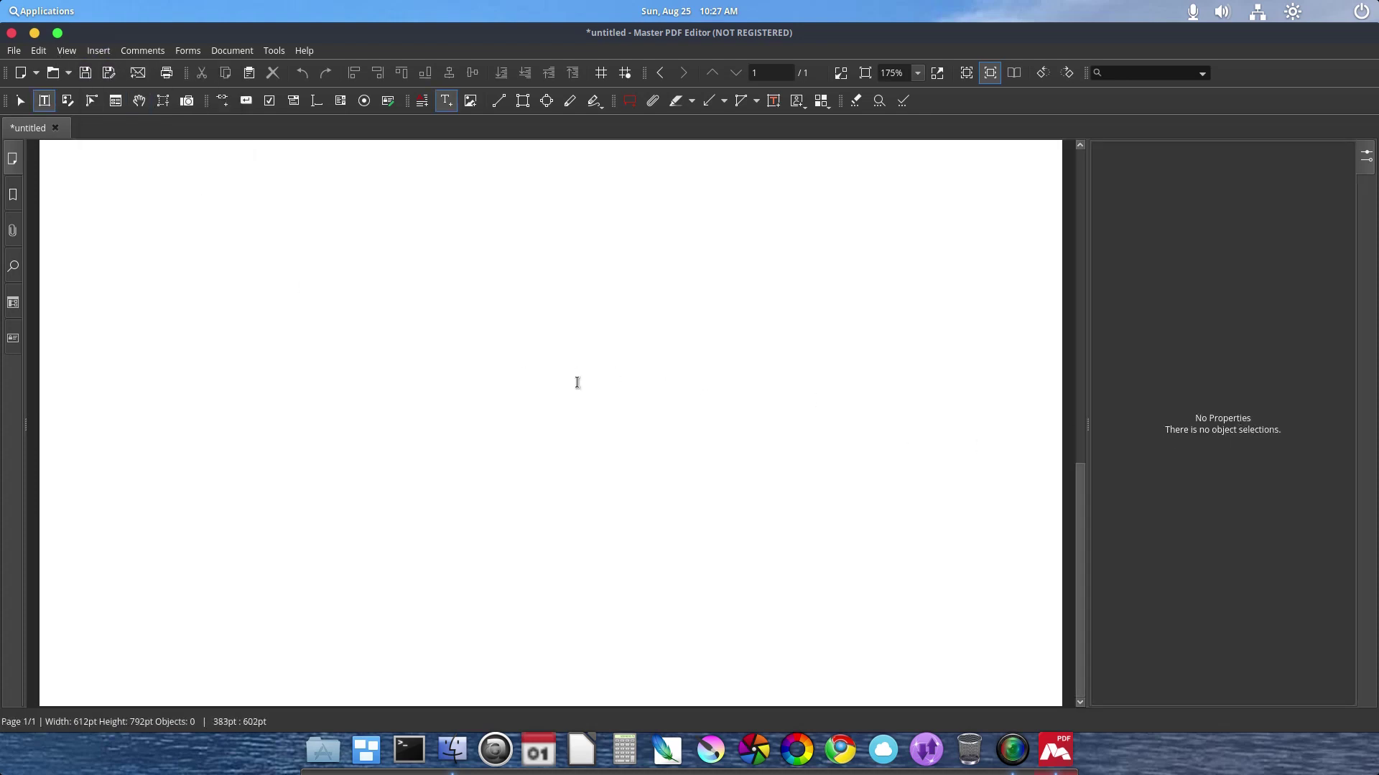
pyautogui.press('Escape')
# Draw a rectangle in the lower half of the blank page and add the text "asdfopip" to its left.
pyautogui.click(523, 101)
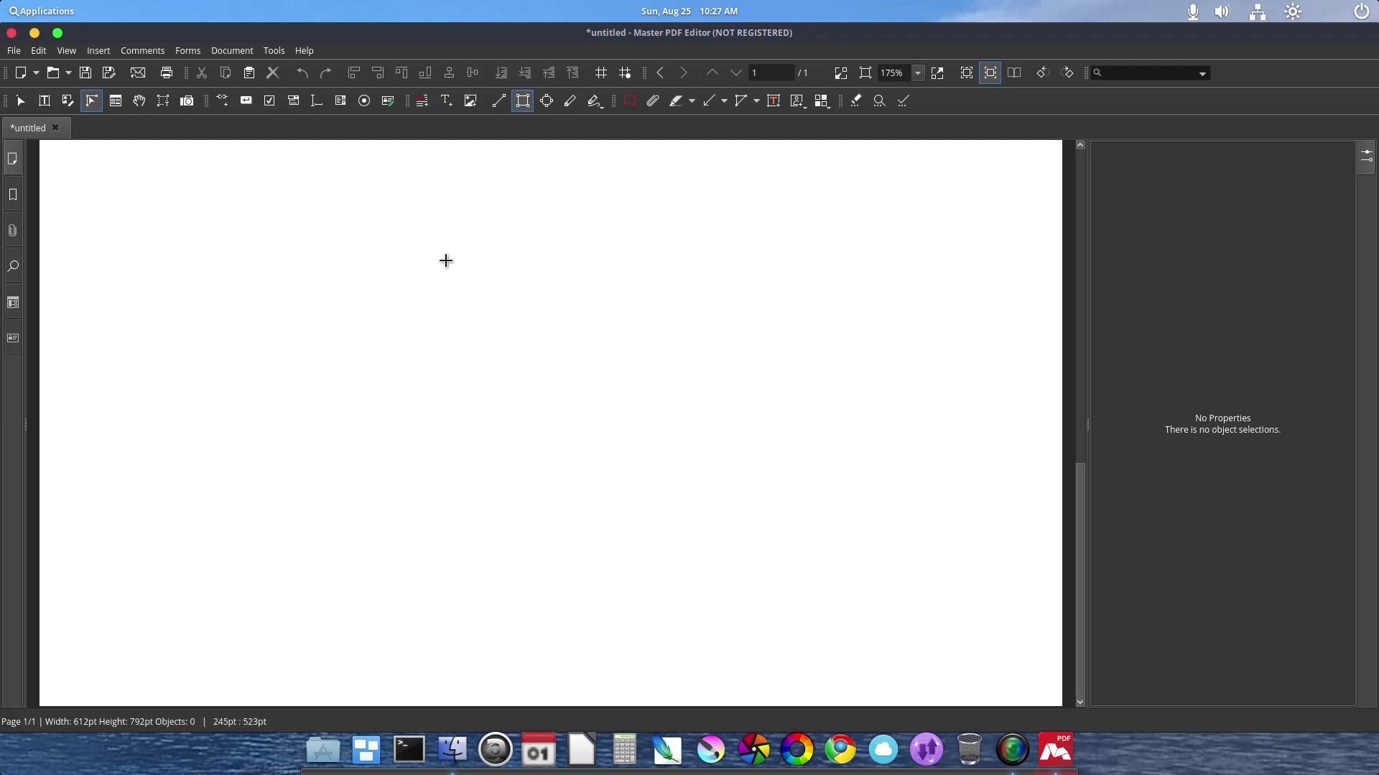
pyautogui.moveTo(441, 263); pyautogui.dragTo(600, 375)
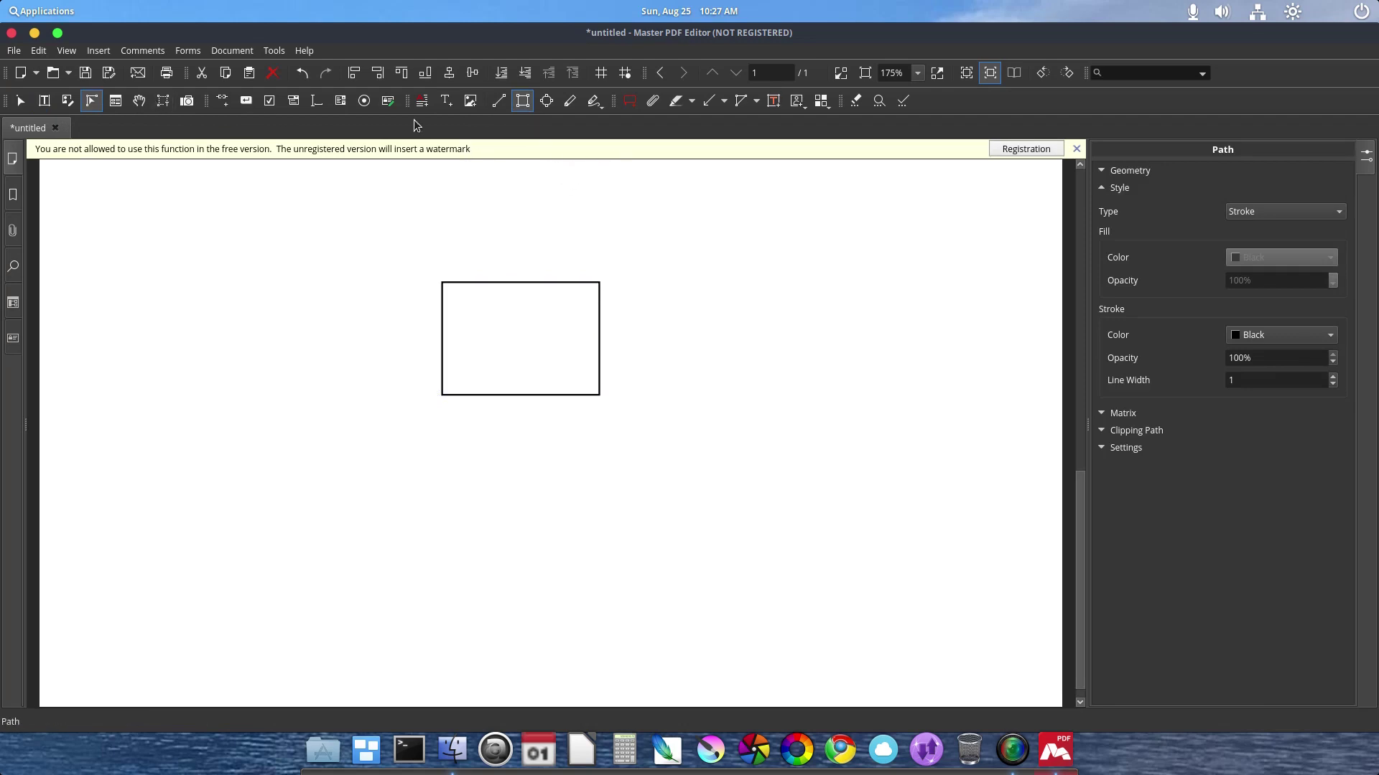
pyautogui.click(446, 100)
pyautogui.click(254, 340)
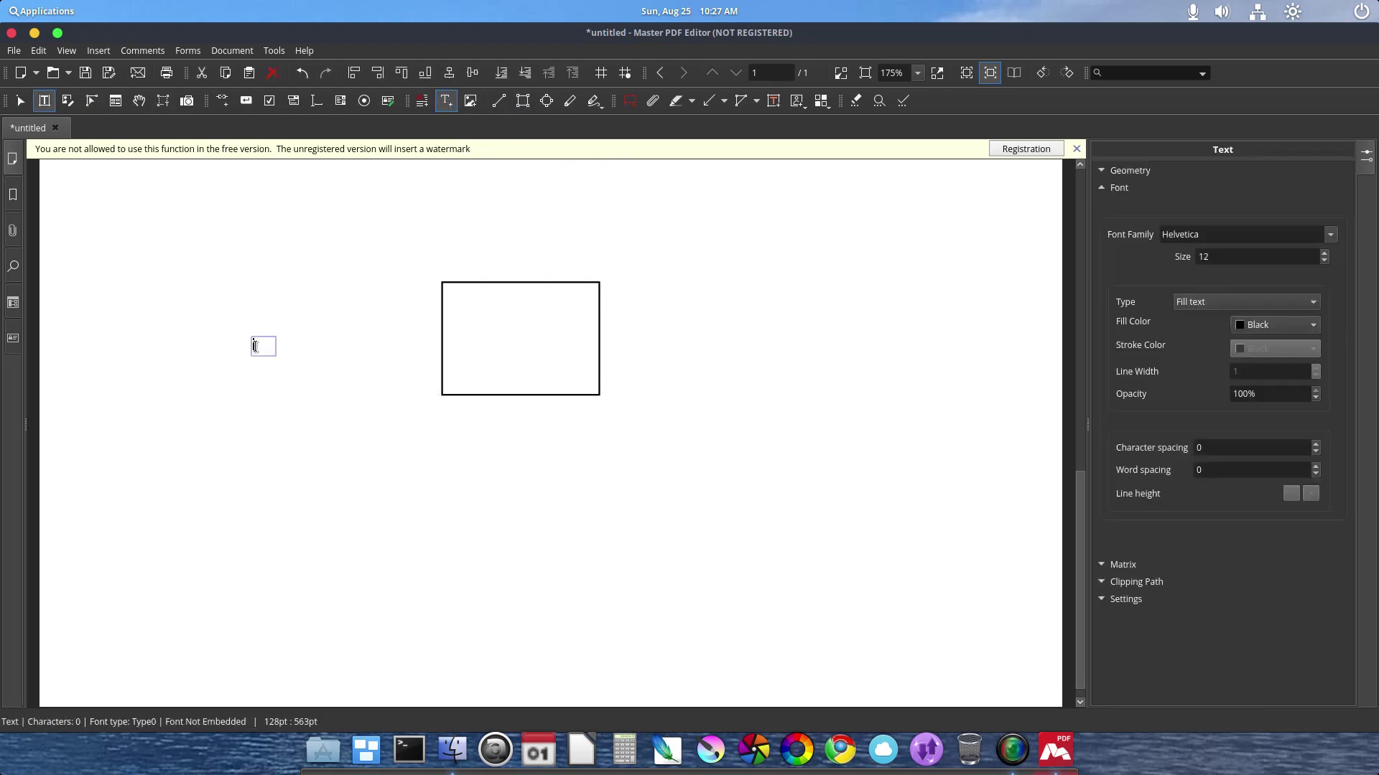
pyautogui.write('asdfopip')
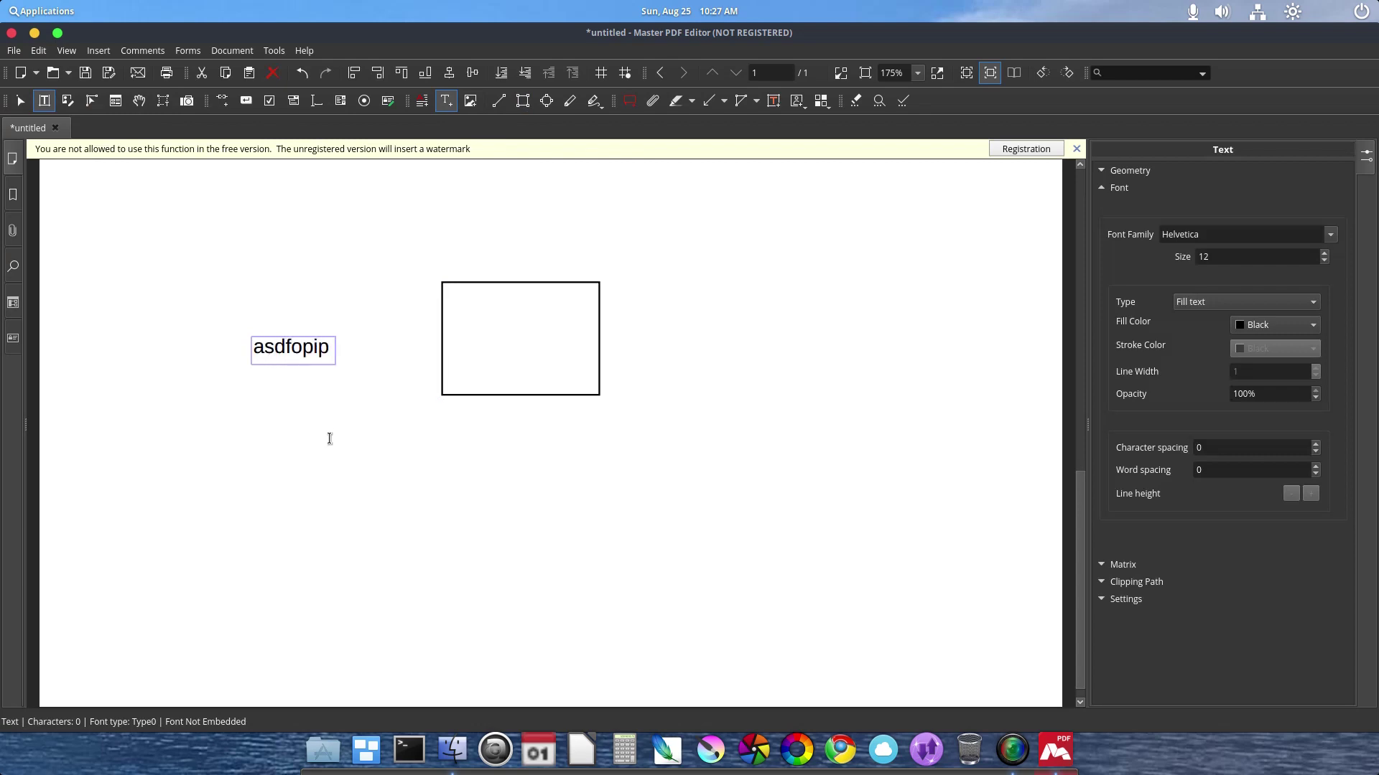
# Add the text "asdf" once below the rectangle and twice inside it, and dismiss the watermark notice.
pyautogui.click(428, 581)
pyautogui.write('asdf')
pyautogui.click(501, 359)
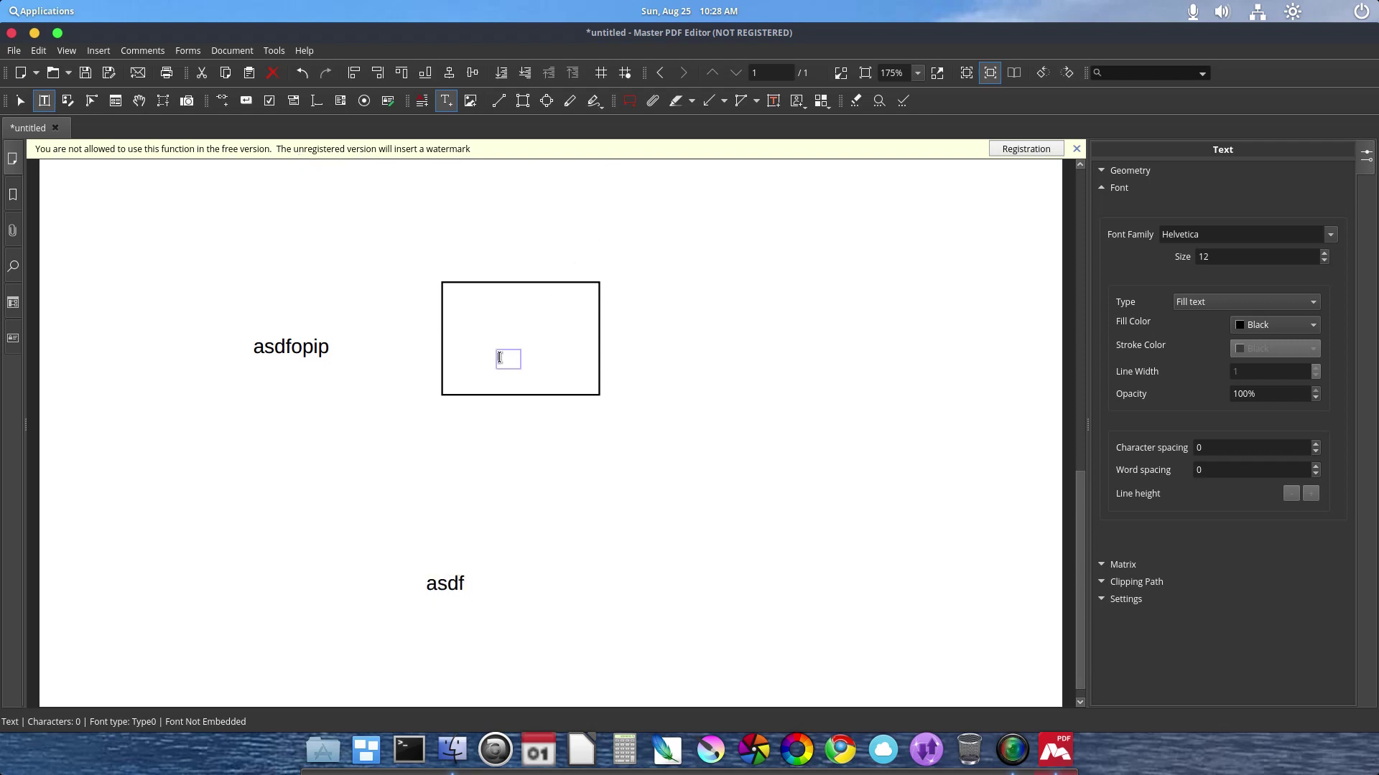
pyautogui.write('asdf')
pyautogui.click(485, 318)
pyautogui.write('asdf')
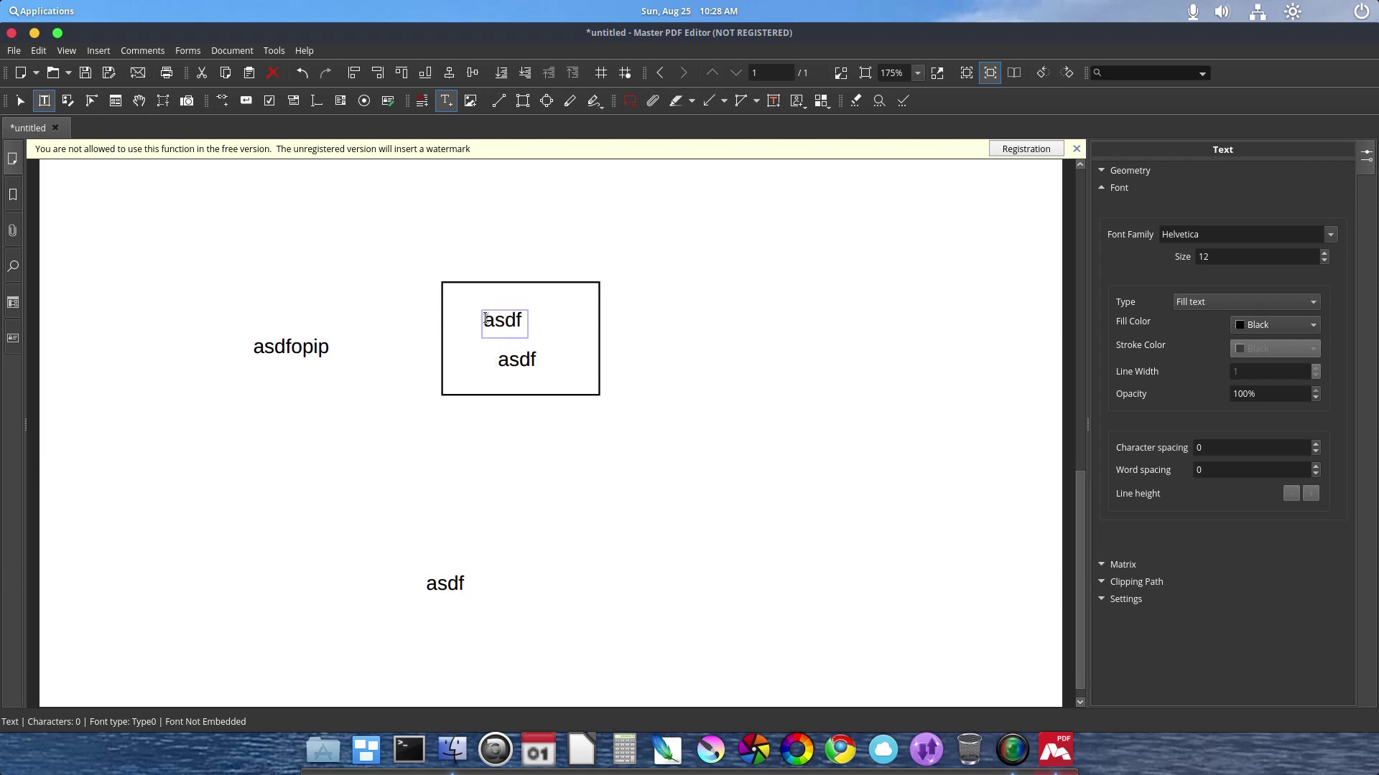
pyautogui.click(1076, 150)
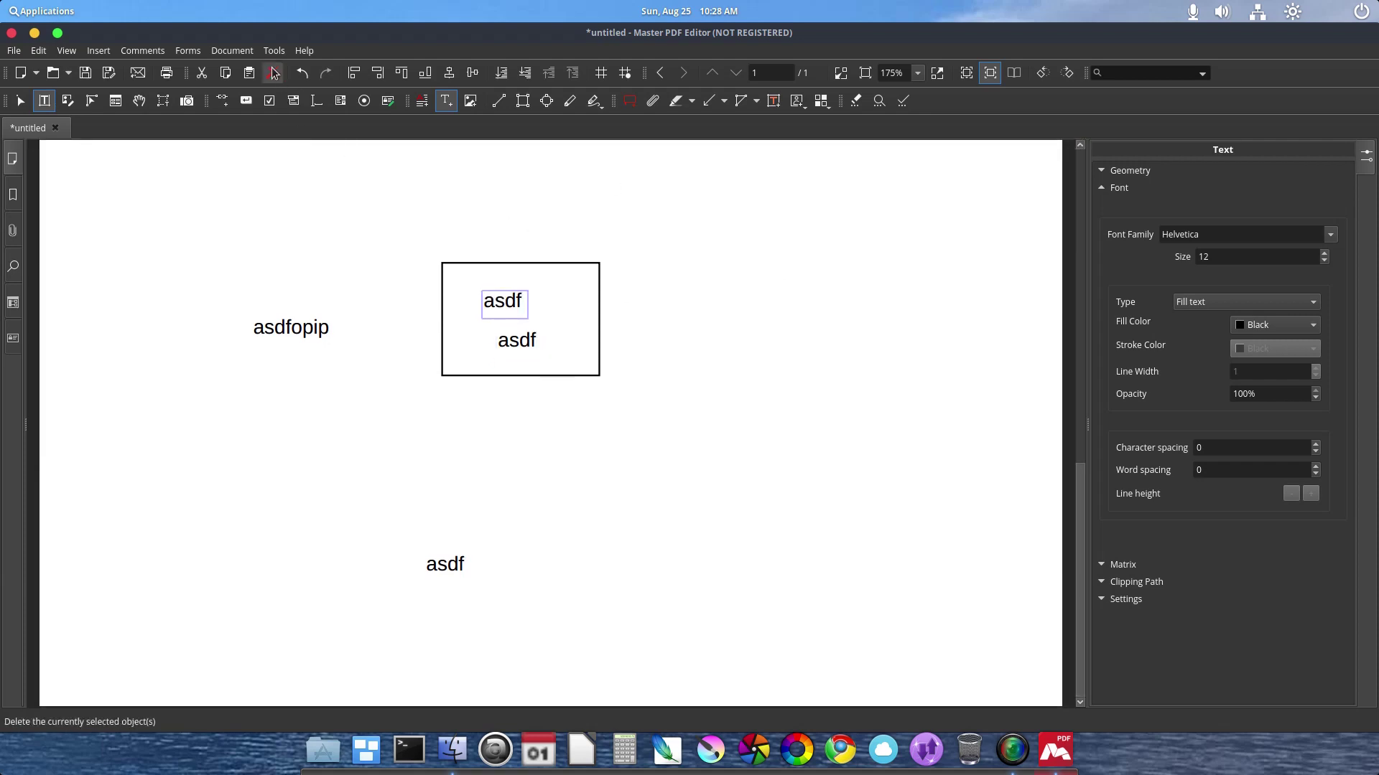
# Open f1040--2017-TEST.pdf in Master PDF Editor and highlight its interactive form fields.
pyautogui.click(12, 54)
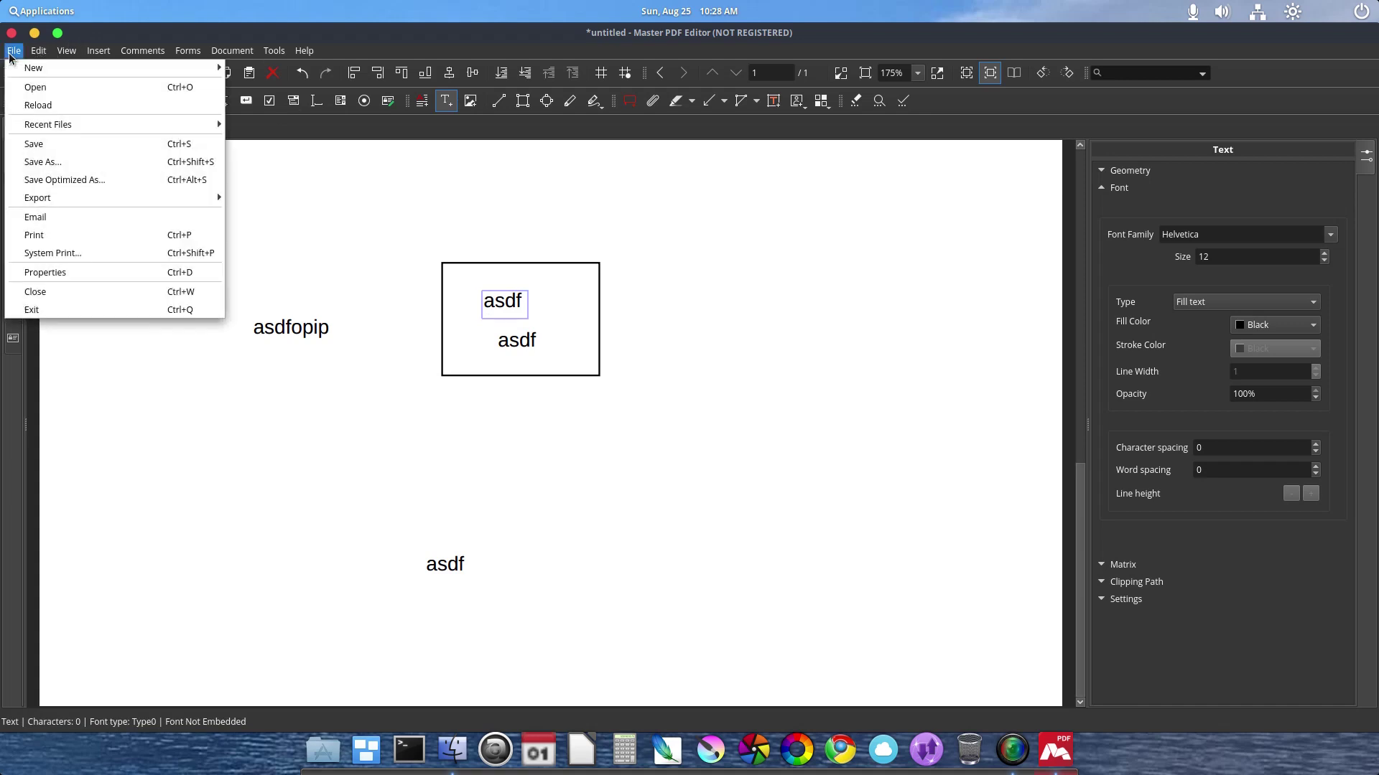
pyautogui.click(30, 87)
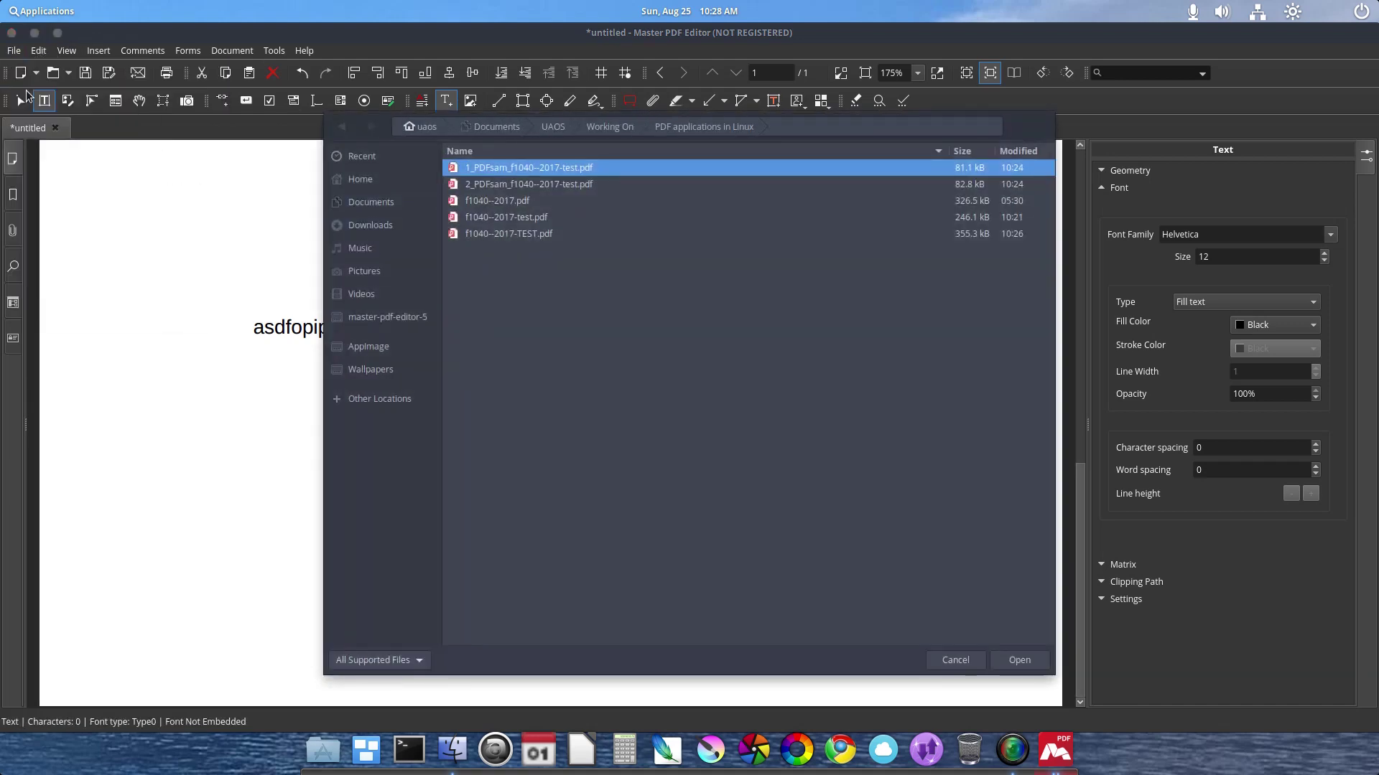
pyautogui.click(547, 235)
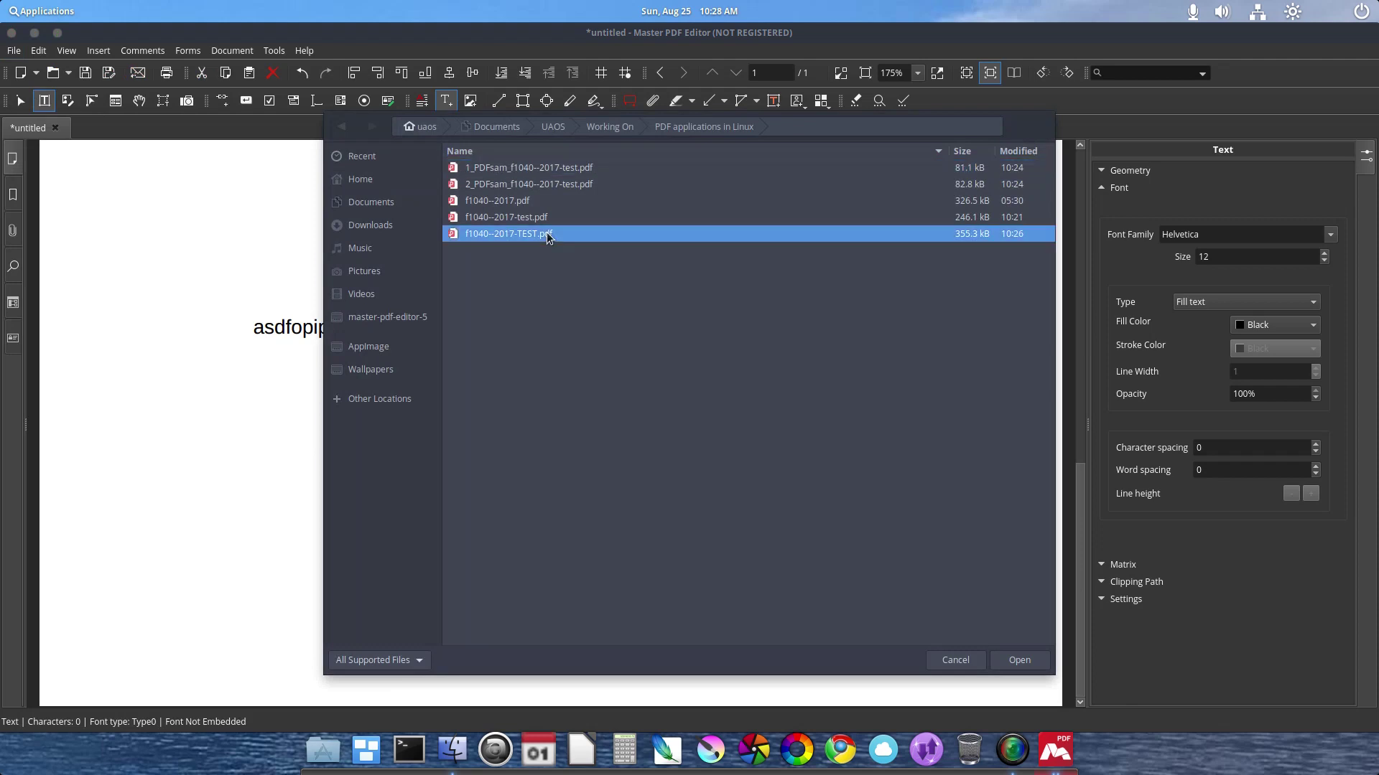
pyautogui.click(1016, 660)
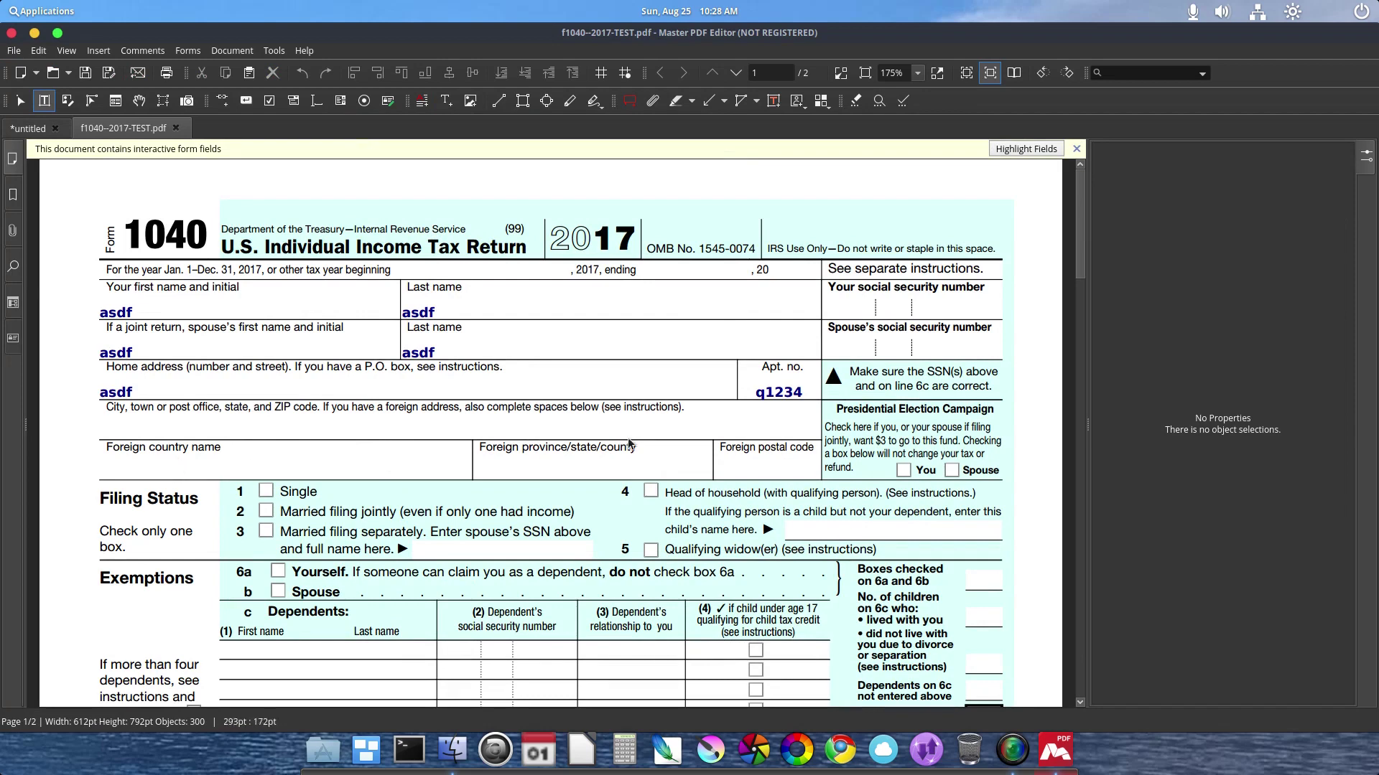
pyautogui.click(1032, 150)
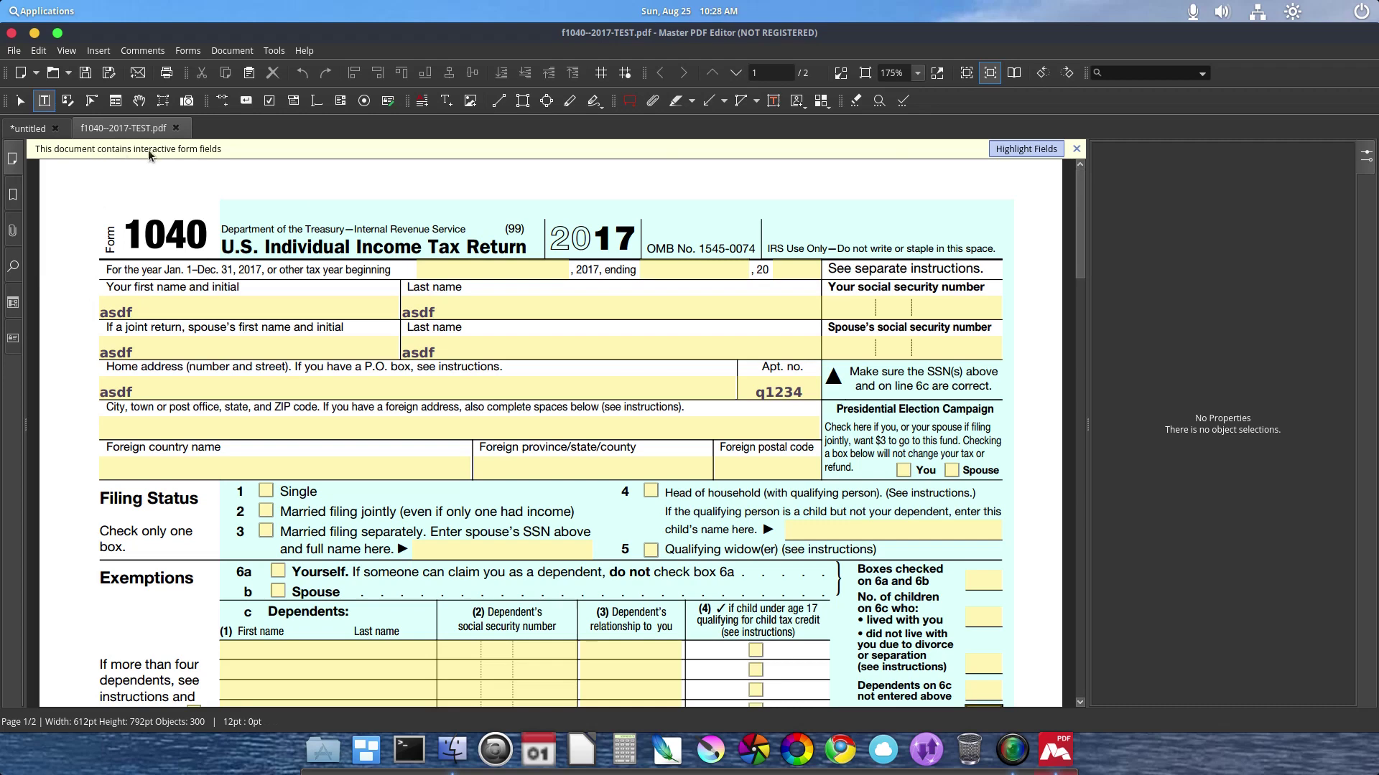
# Dismiss the form fields notice and add the text "asdf" in the city line and again at the foreign country name field.
pyautogui.click(1076, 148)
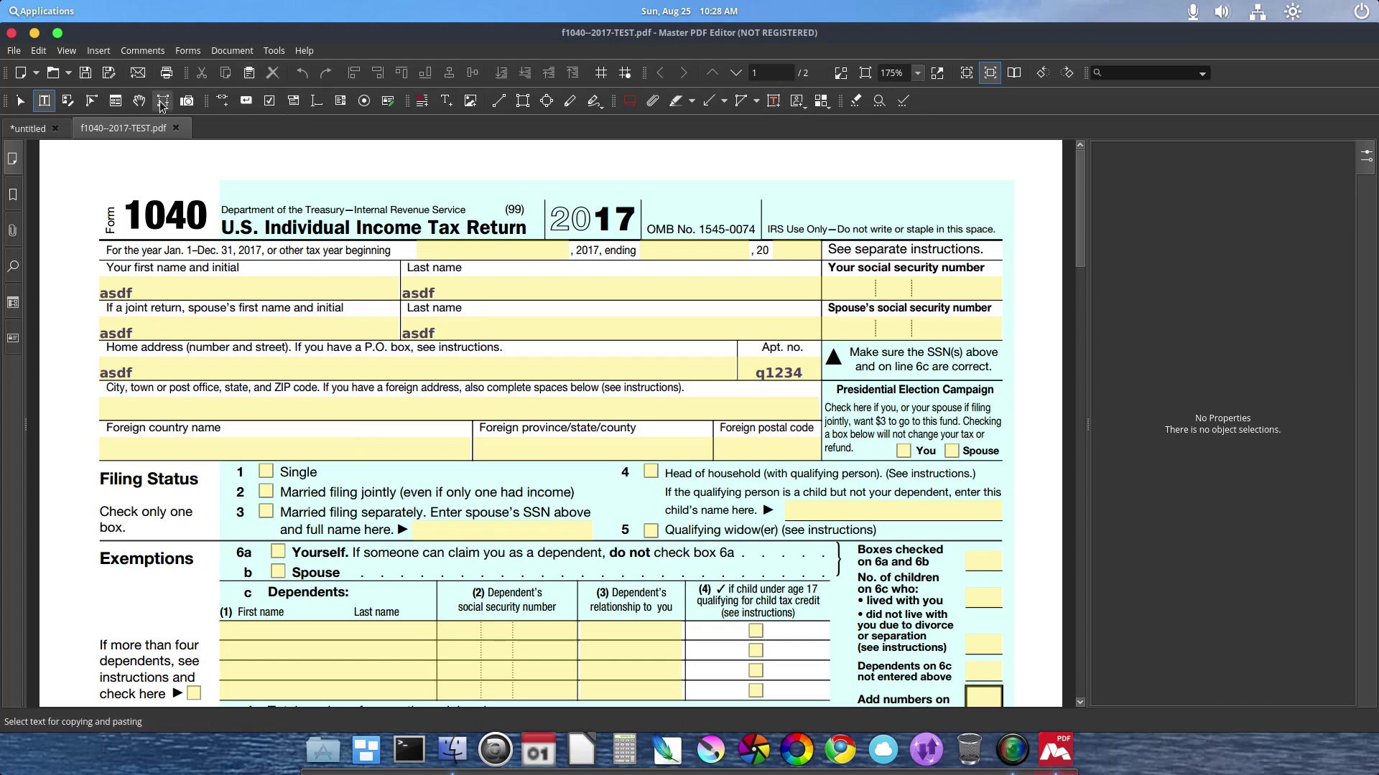
pyautogui.click(94, 51)
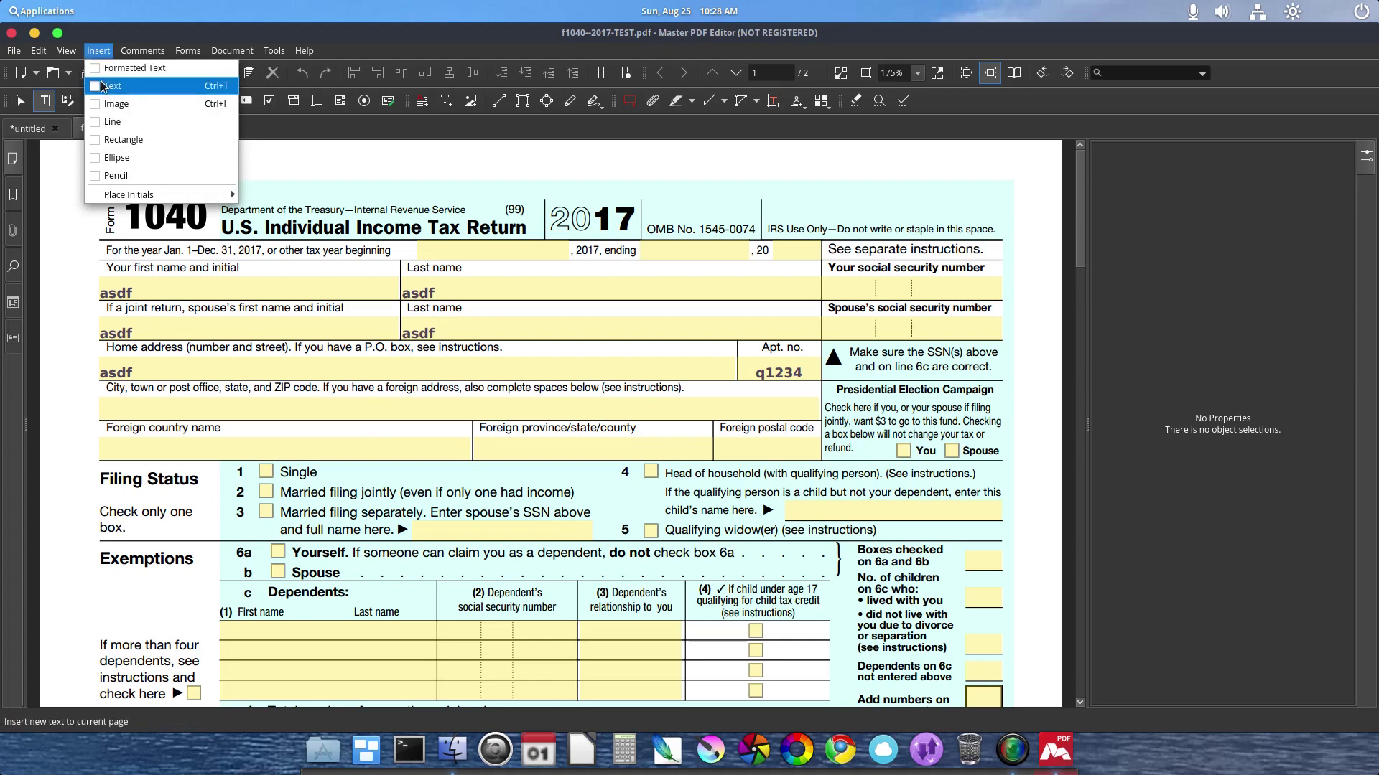
pyautogui.click(102, 87)
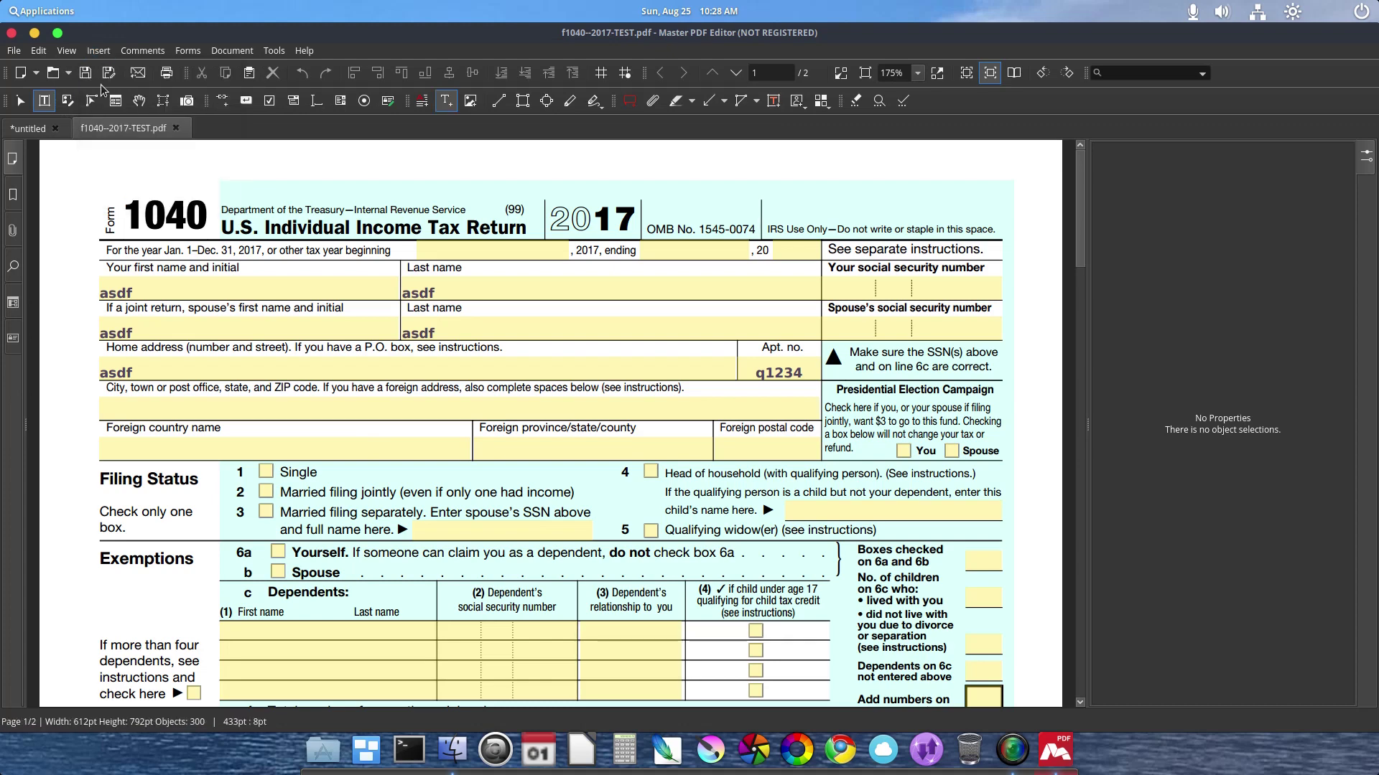
pyautogui.click(219, 415)
pyautogui.write('asdf')
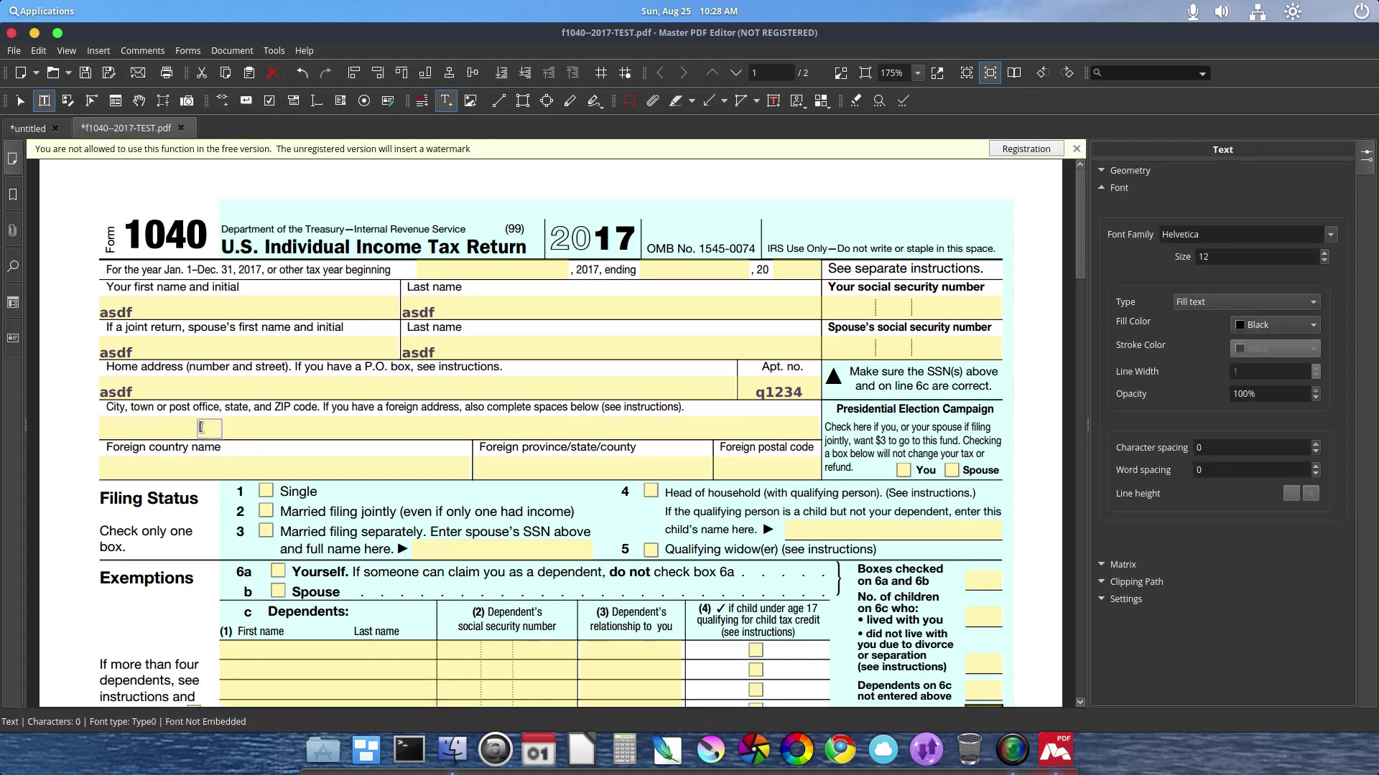
pyautogui.click(300, 474)
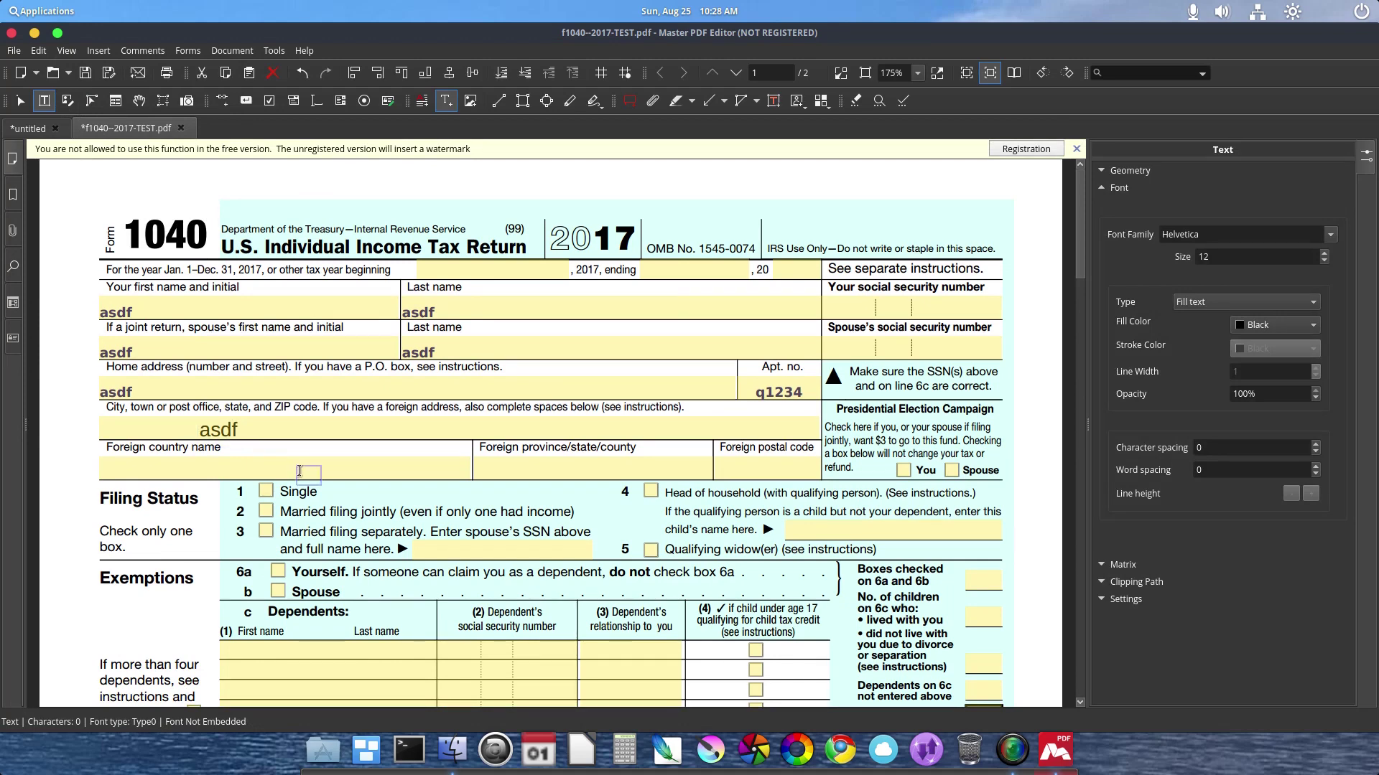
pyautogui.write('asdf')
# Under Filing Status, add the text "asdf" beside Single, beside the head of household option, and in the child's name field.
pyautogui.click(420, 494)
pyautogui.write('asdf')
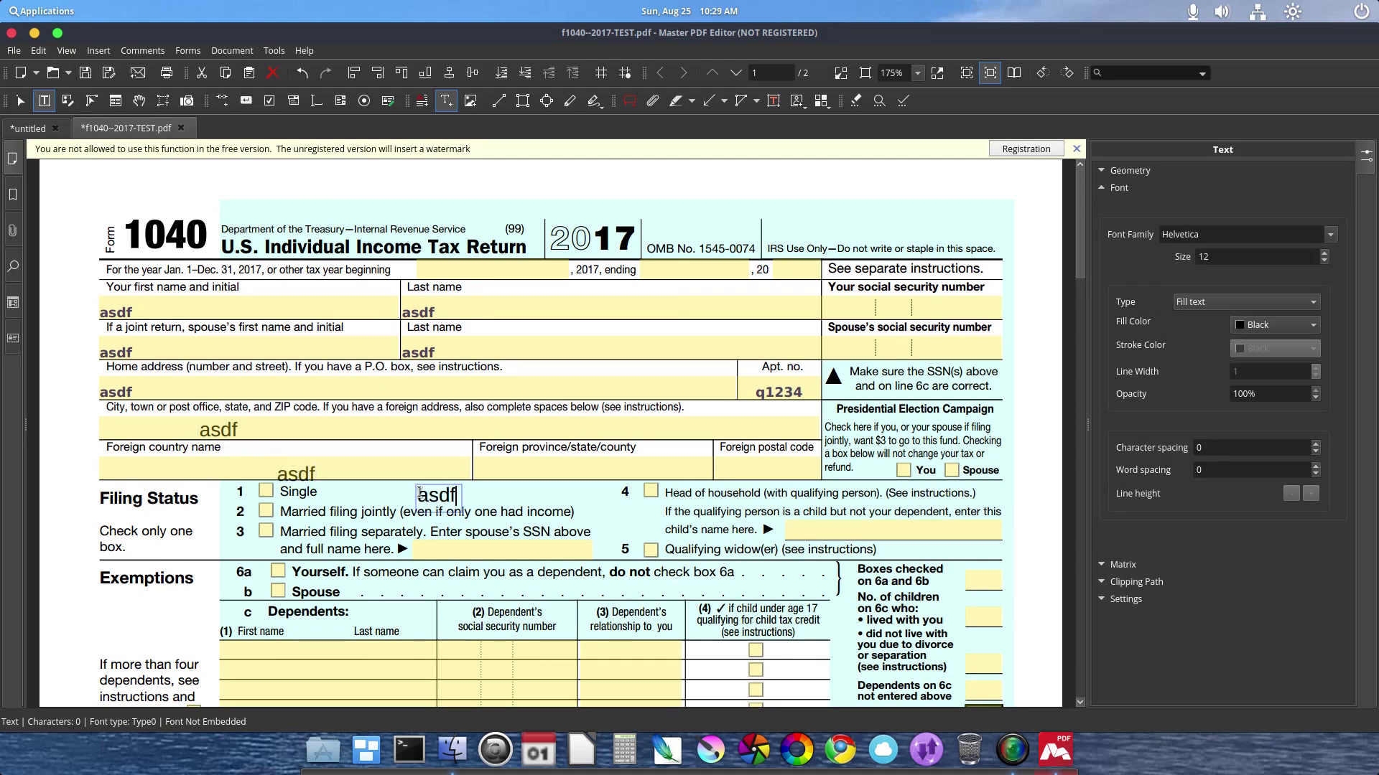
pyautogui.click(625, 520)
pyautogui.write('asdf')
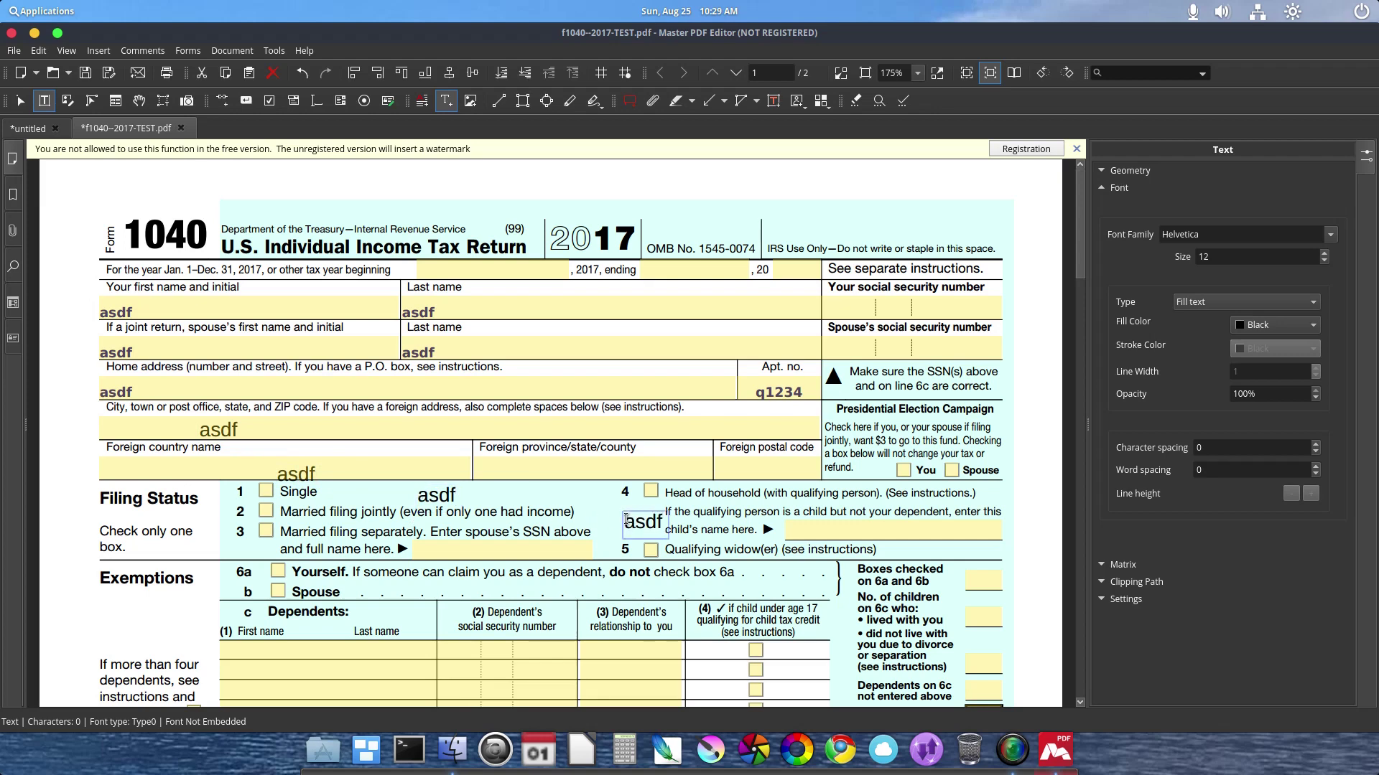
pyautogui.click(822, 529)
pyautogui.write('asdf')
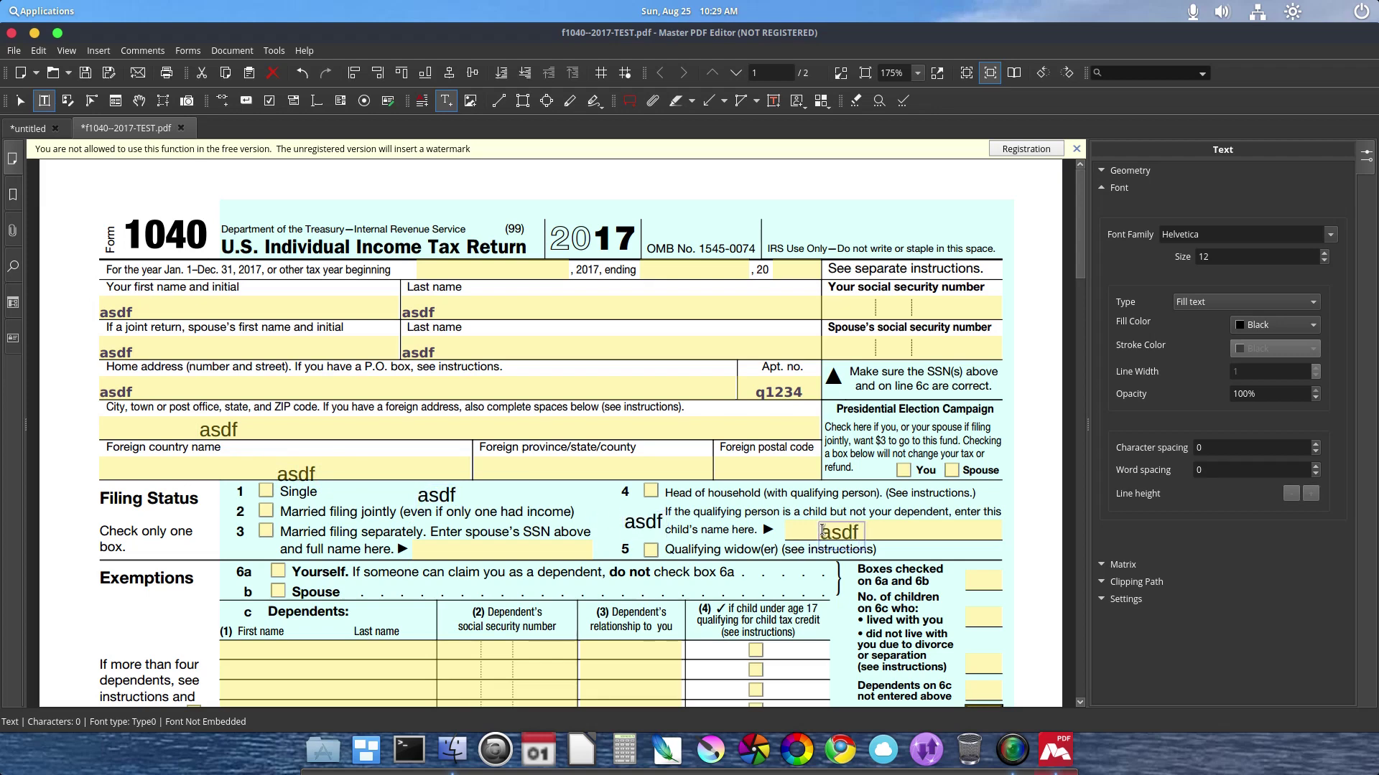
# Show the form's editable field objects and select the first dependent's social security number field to inspect it.
pyautogui.scroll(-3, 772, 540)
pyautogui.click(317, 394)
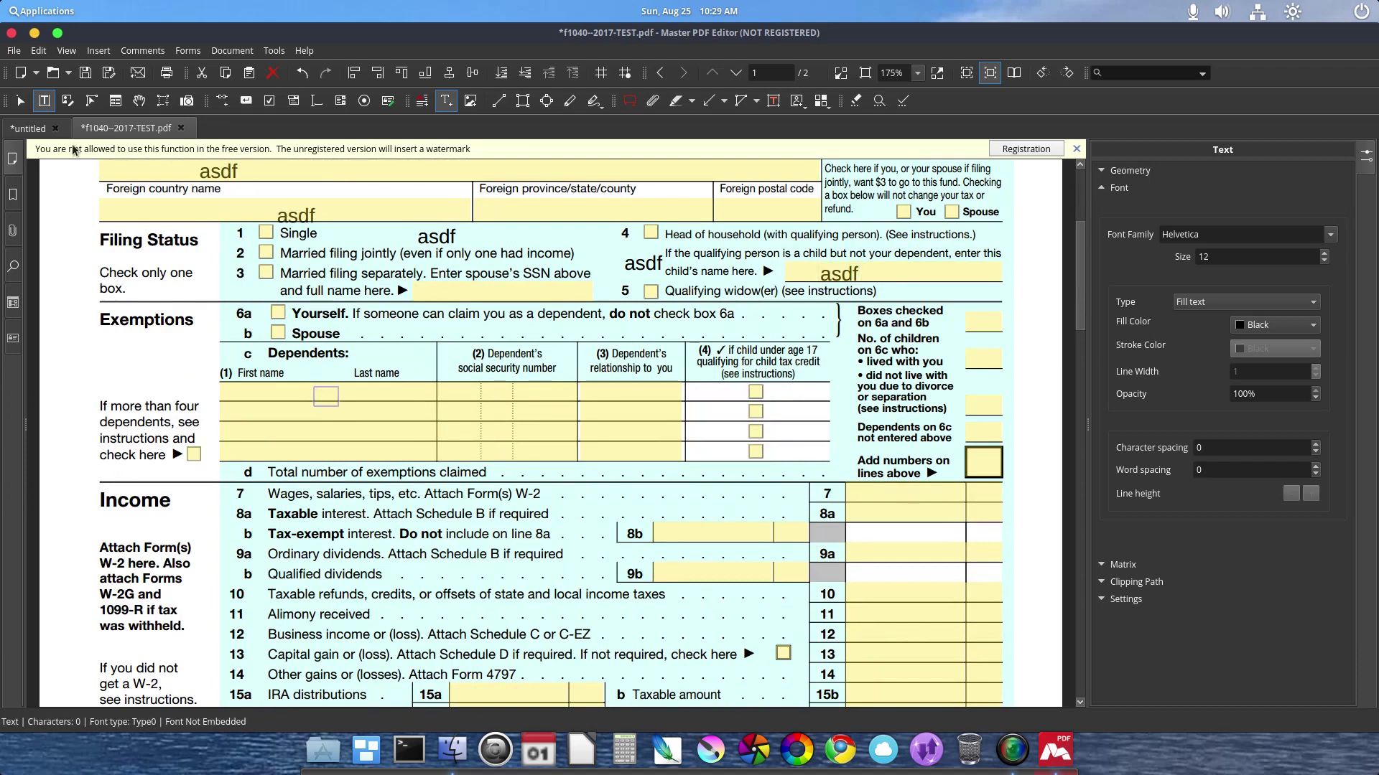
pyautogui.click(20, 100)
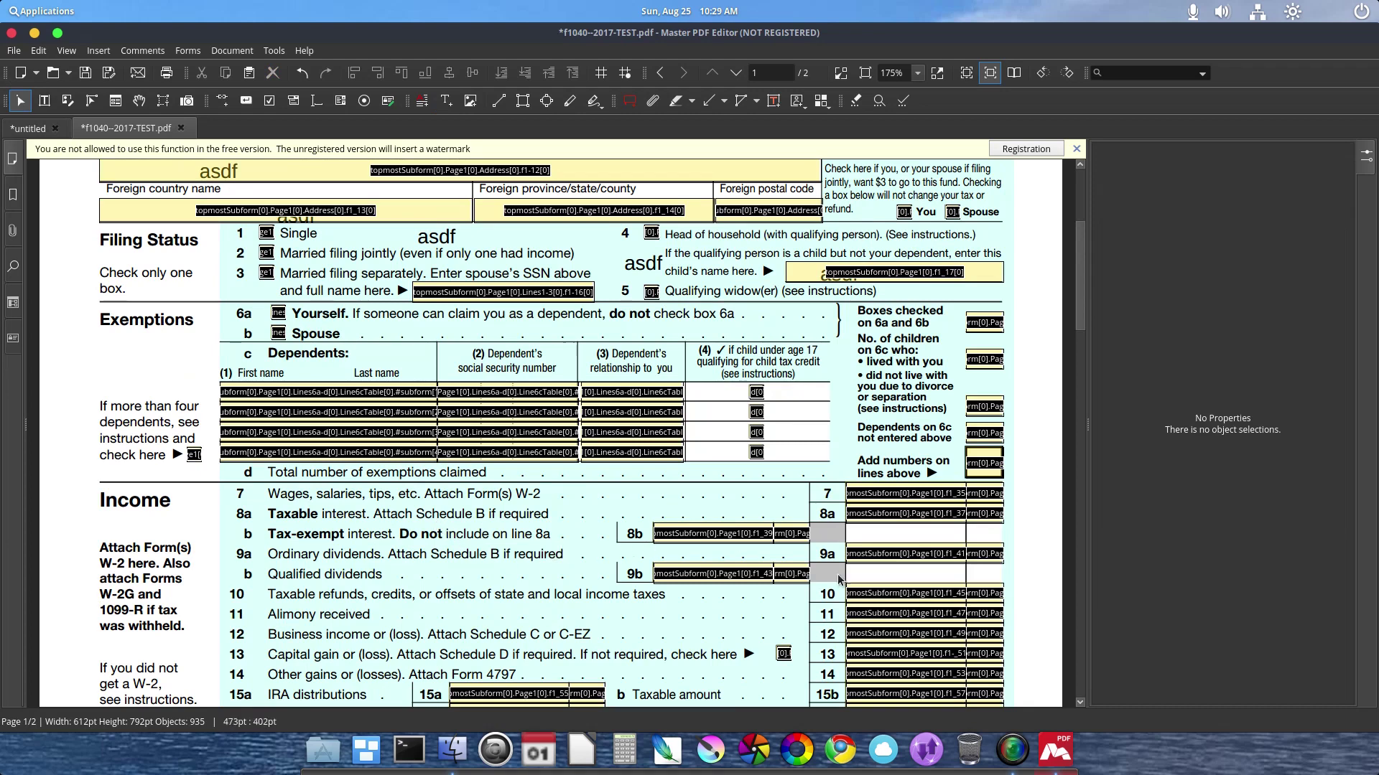
pyautogui.click(491, 394)
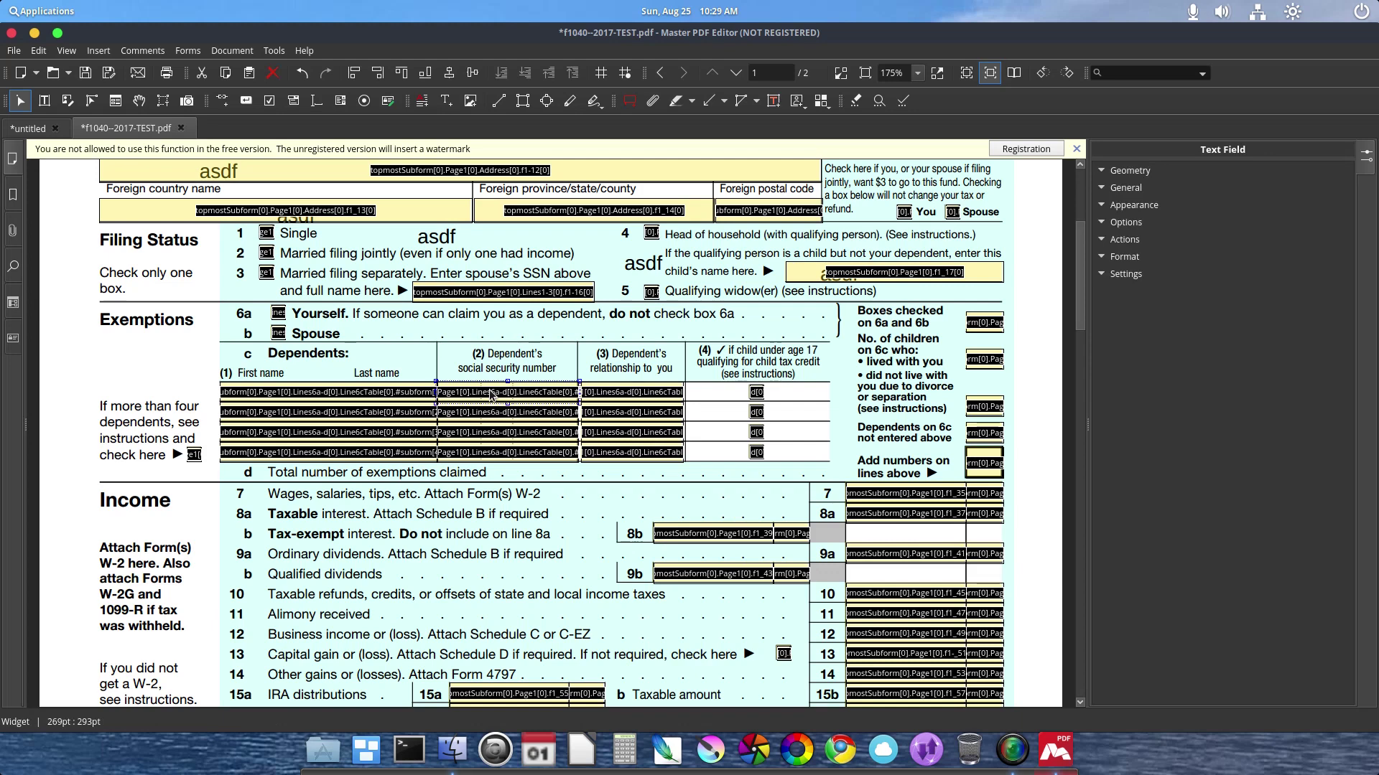
pyautogui.scroll(3, 491, 394)
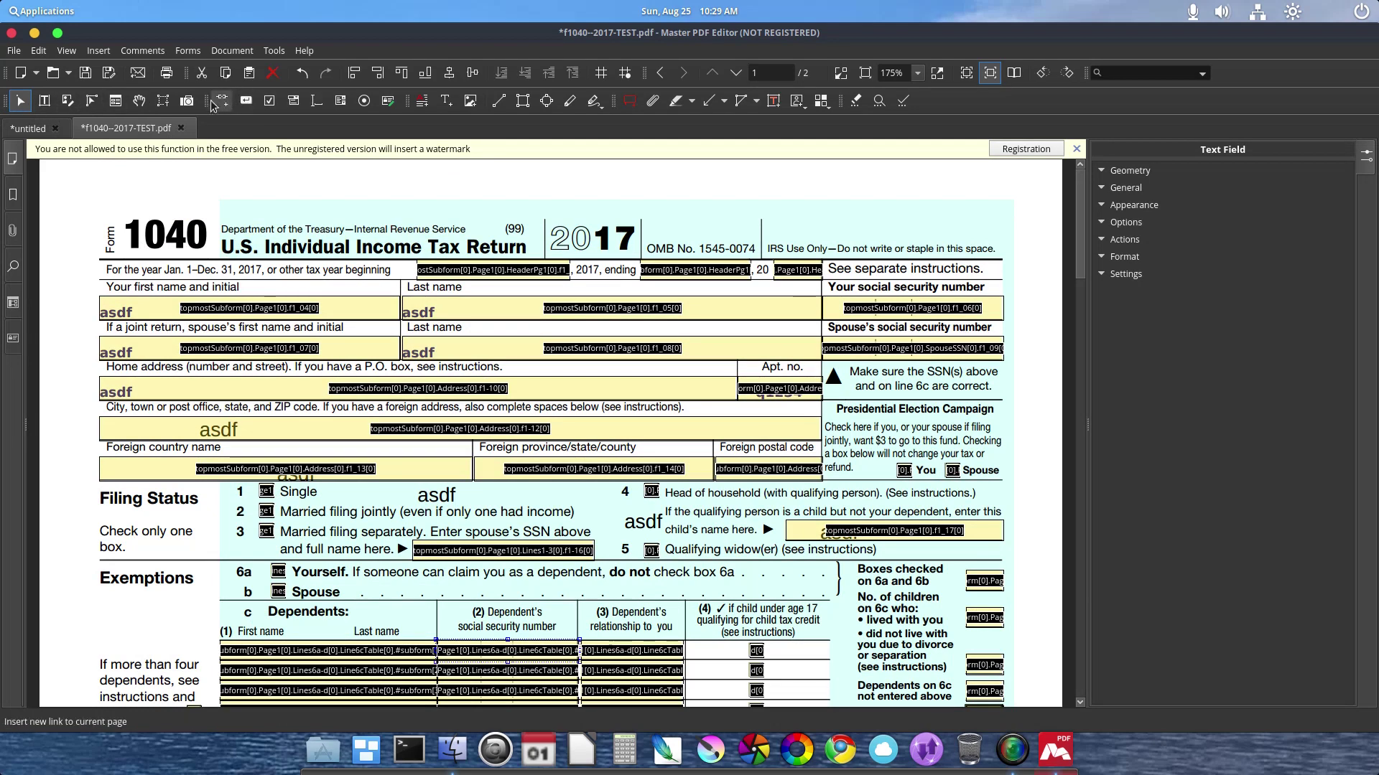
# Switch to the Hand tool and fill in "asdf" as the name in the first two Dependents rows.
pyautogui.click(140, 101)
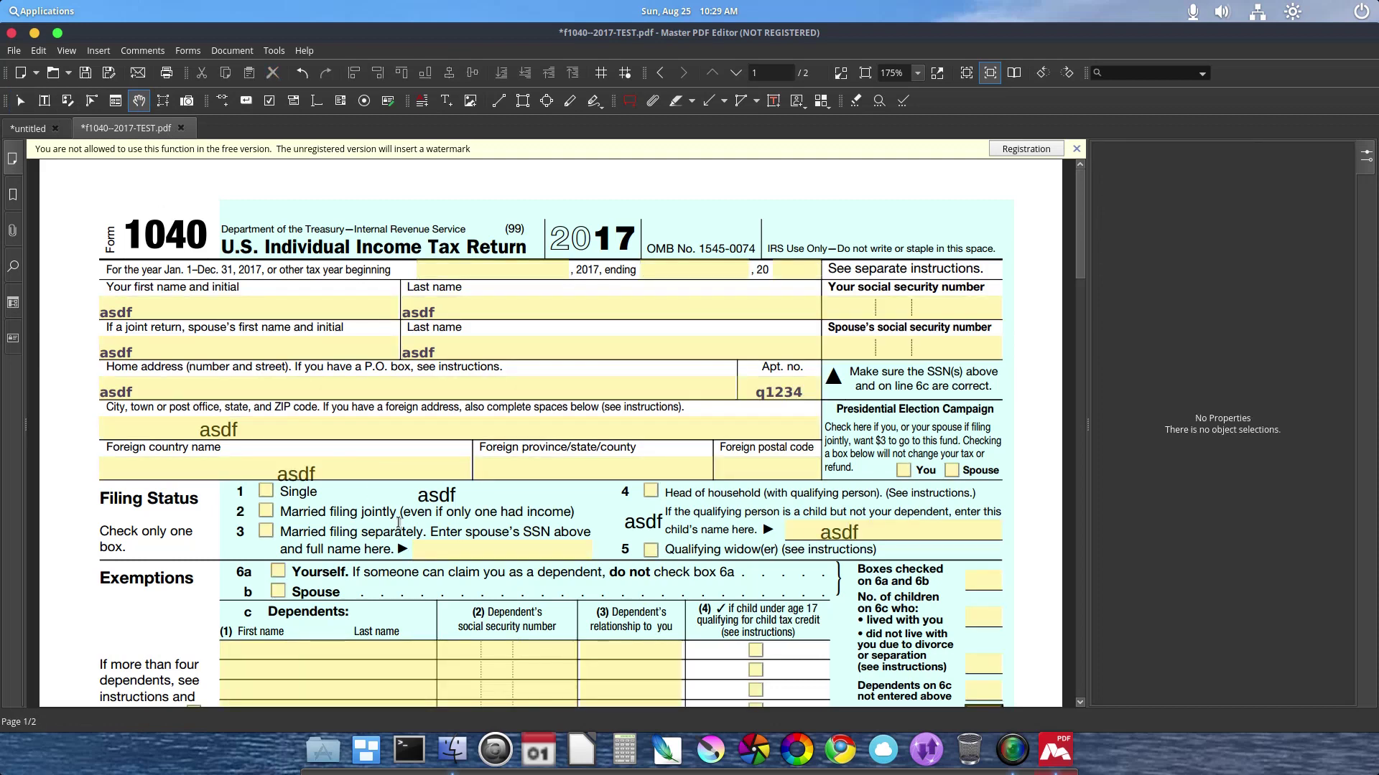
pyautogui.click(332, 651)
pyautogui.write('asdf')
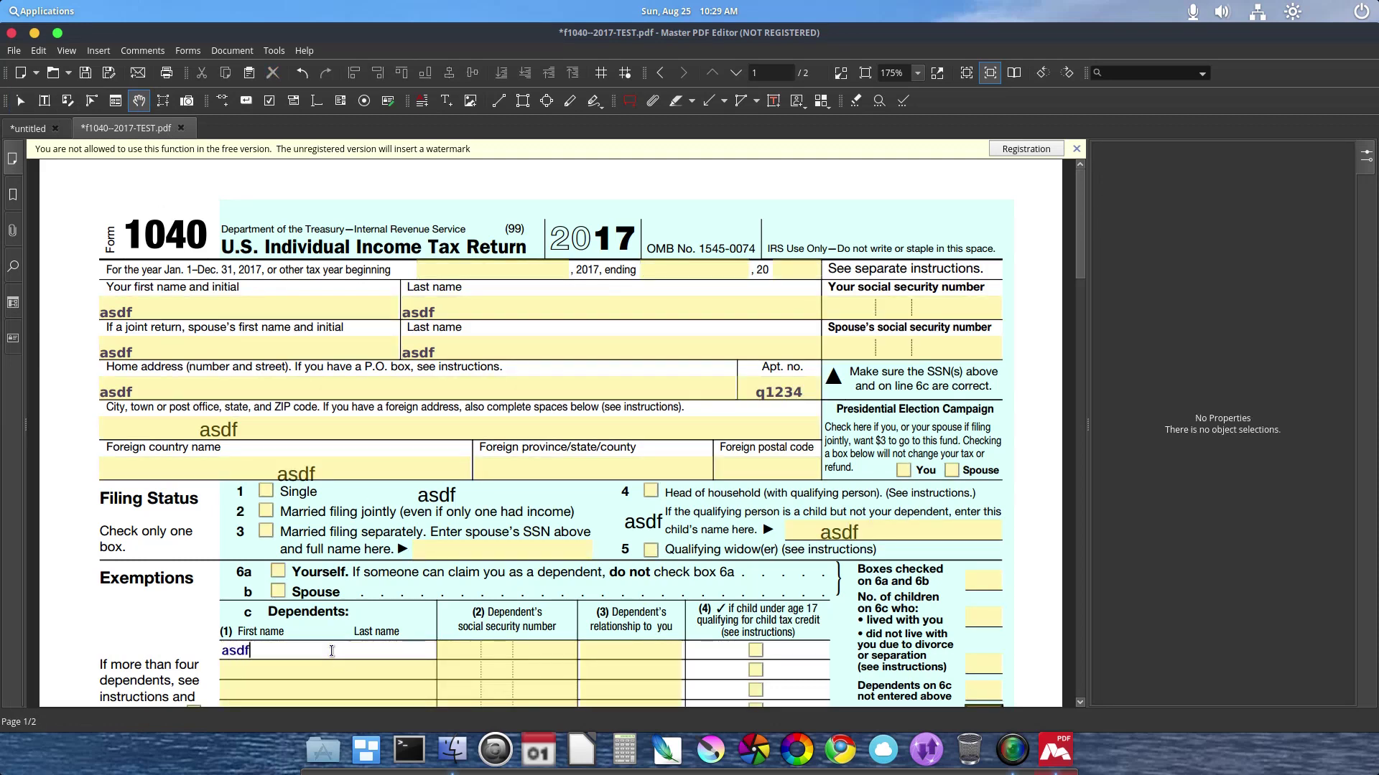
pyautogui.click(323, 670)
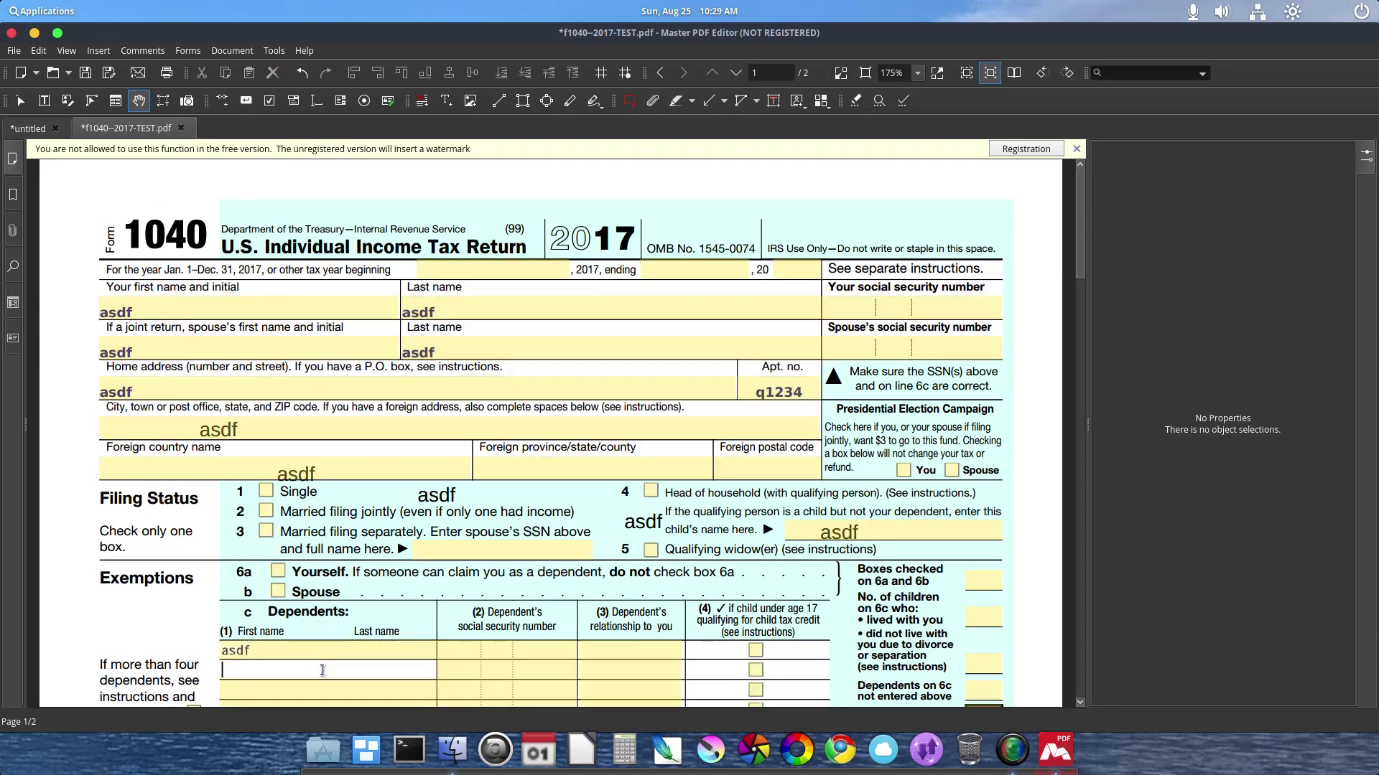
pyautogui.write('asdf')
# Fill in "asdf" as the name in the third and fourth Dependents rows.
pyautogui.scroll(-1, 322, 670)
pyautogui.scroll(-2, 322, 671)
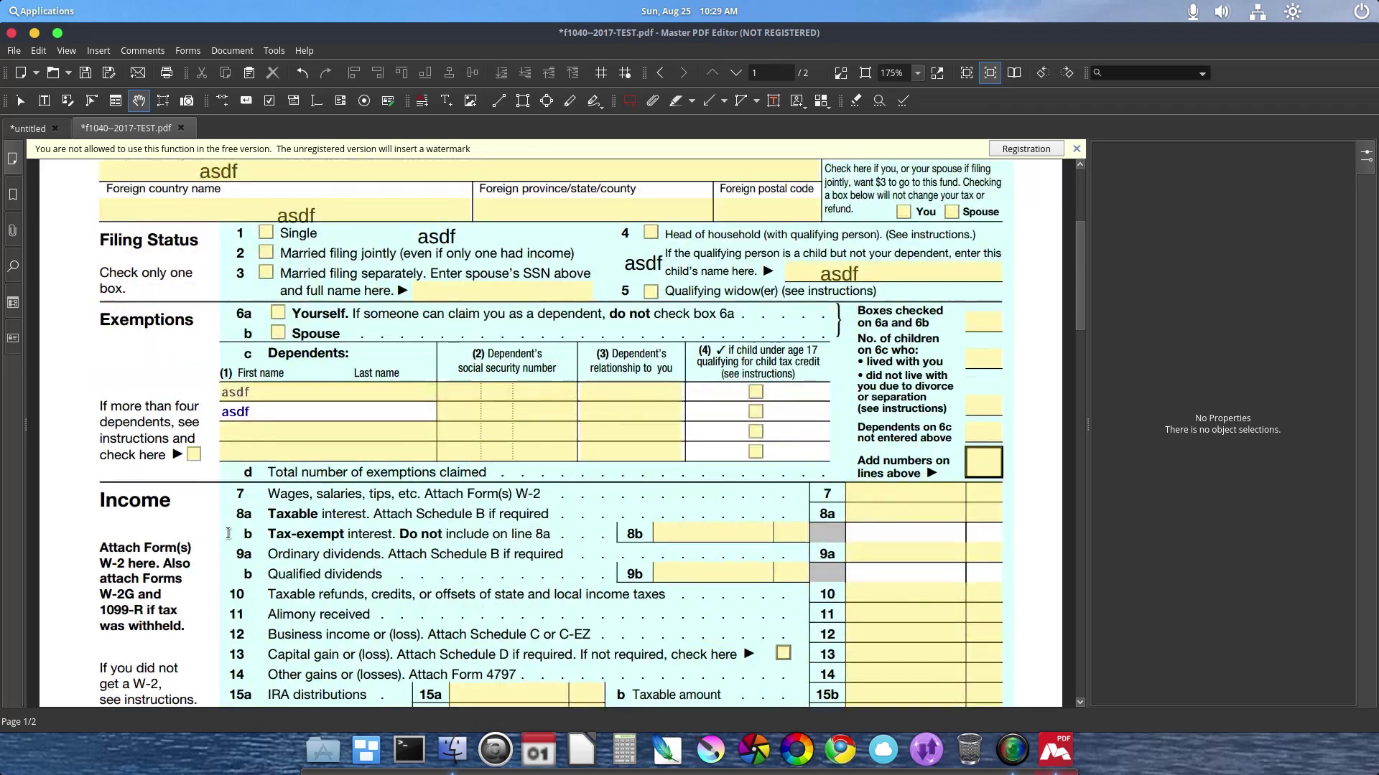
pyautogui.click(251, 431)
pyautogui.write('asdf')
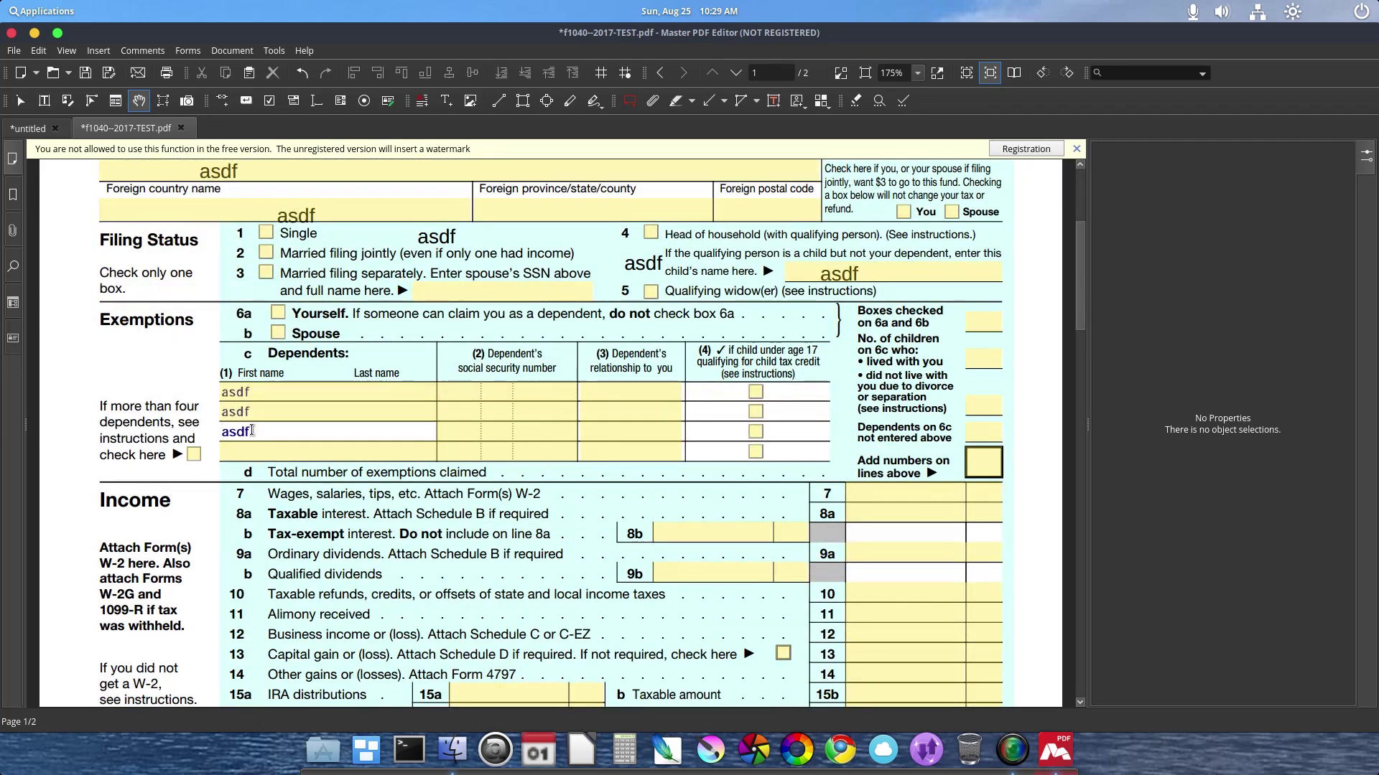
pyautogui.click(260, 454)
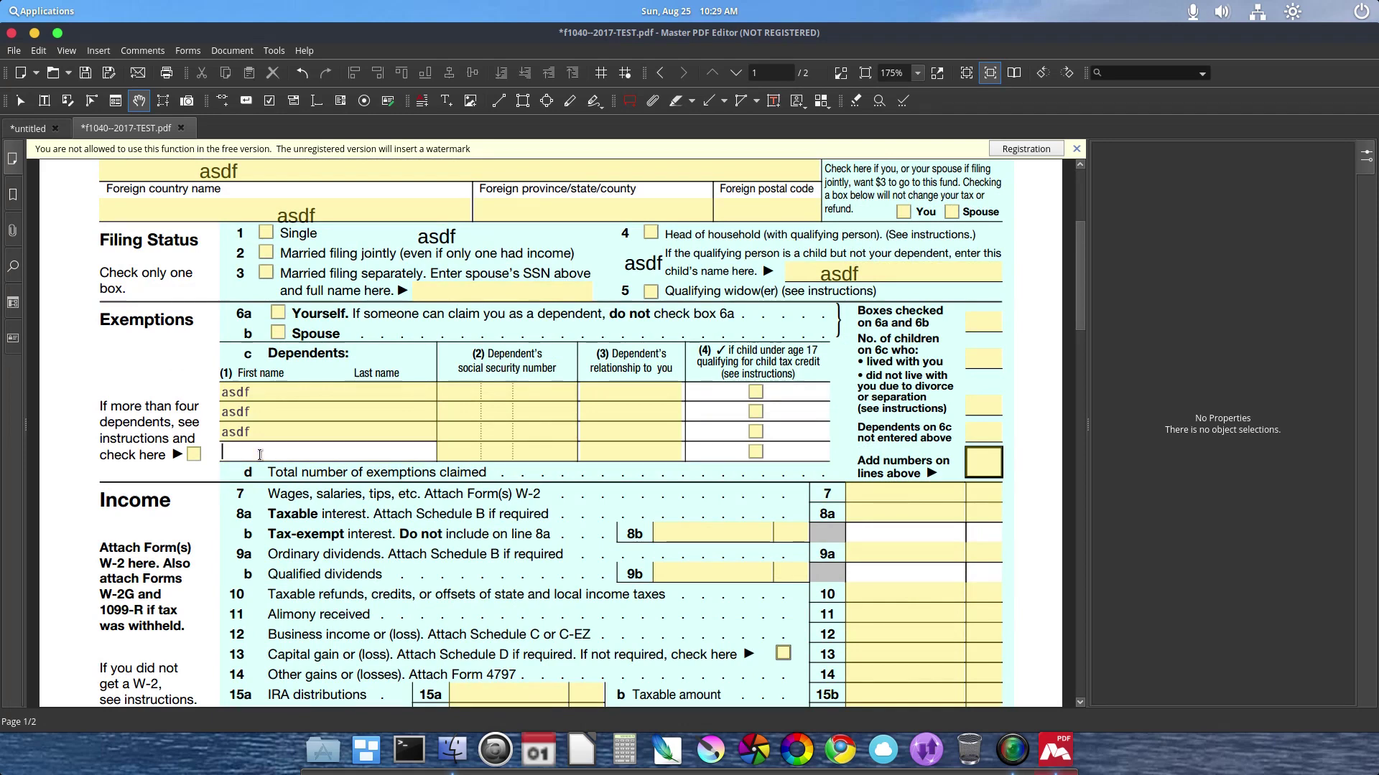
pyautogui.write('asdf')
# Save a copy of the form as f1040--2017-TEST-master.pdf, accepting the watermark.
pyautogui.click(13, 50)
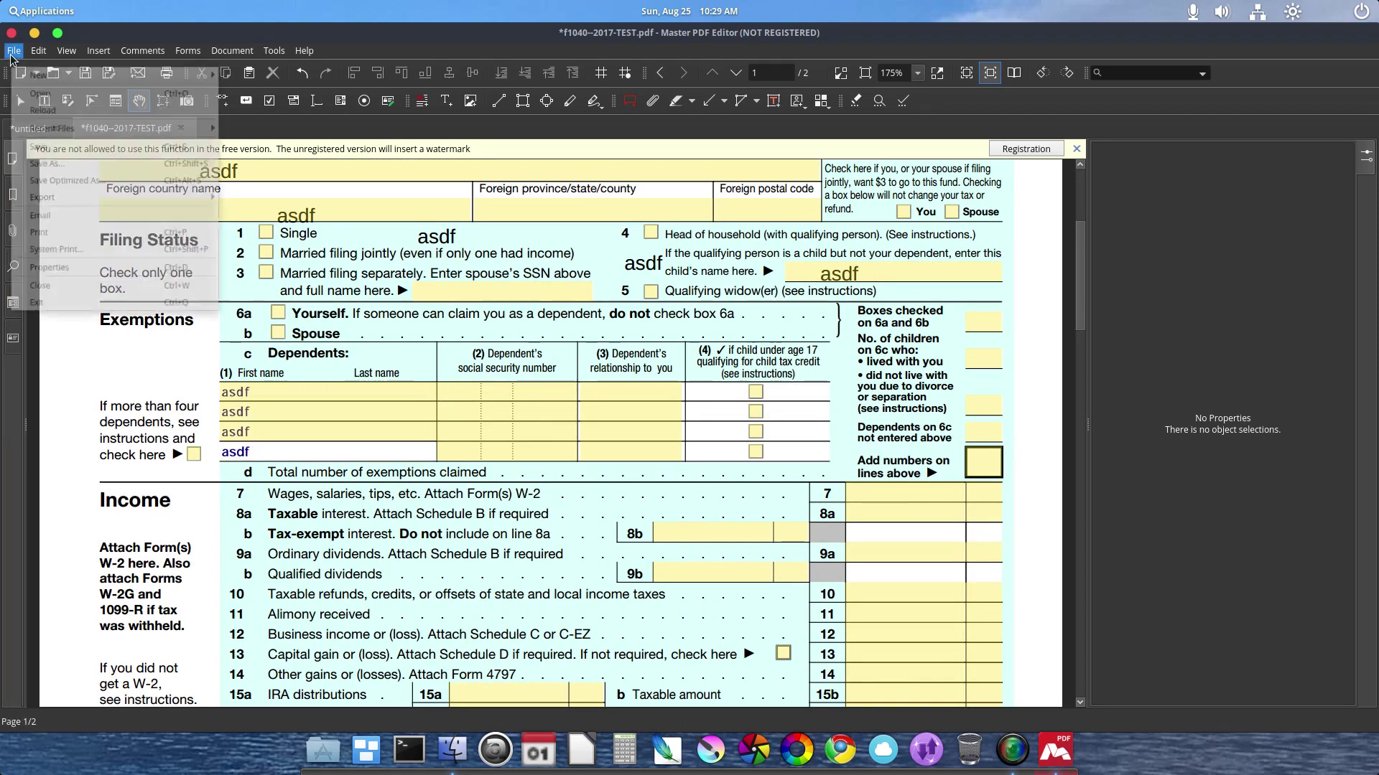
pyautogui.click(44, 162)
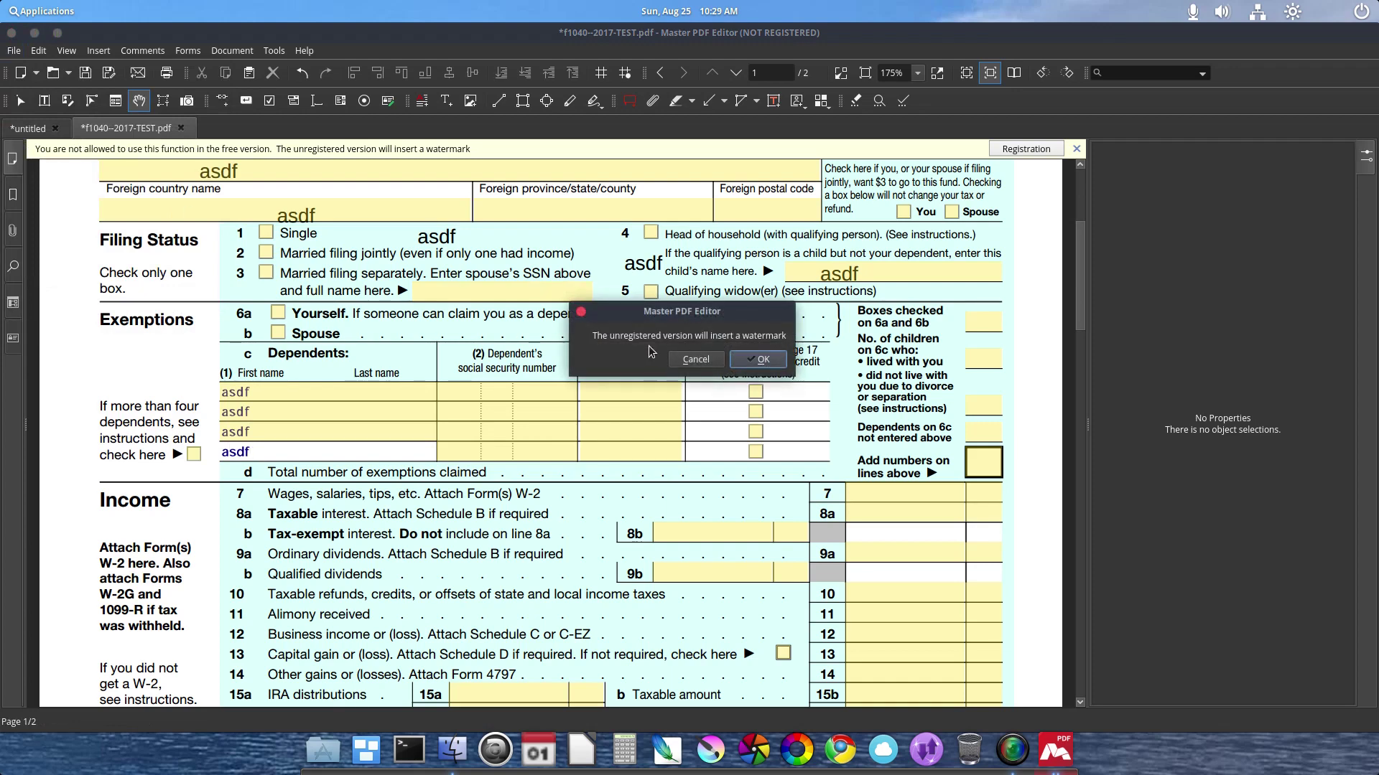
pyautogui.click(764, 360)
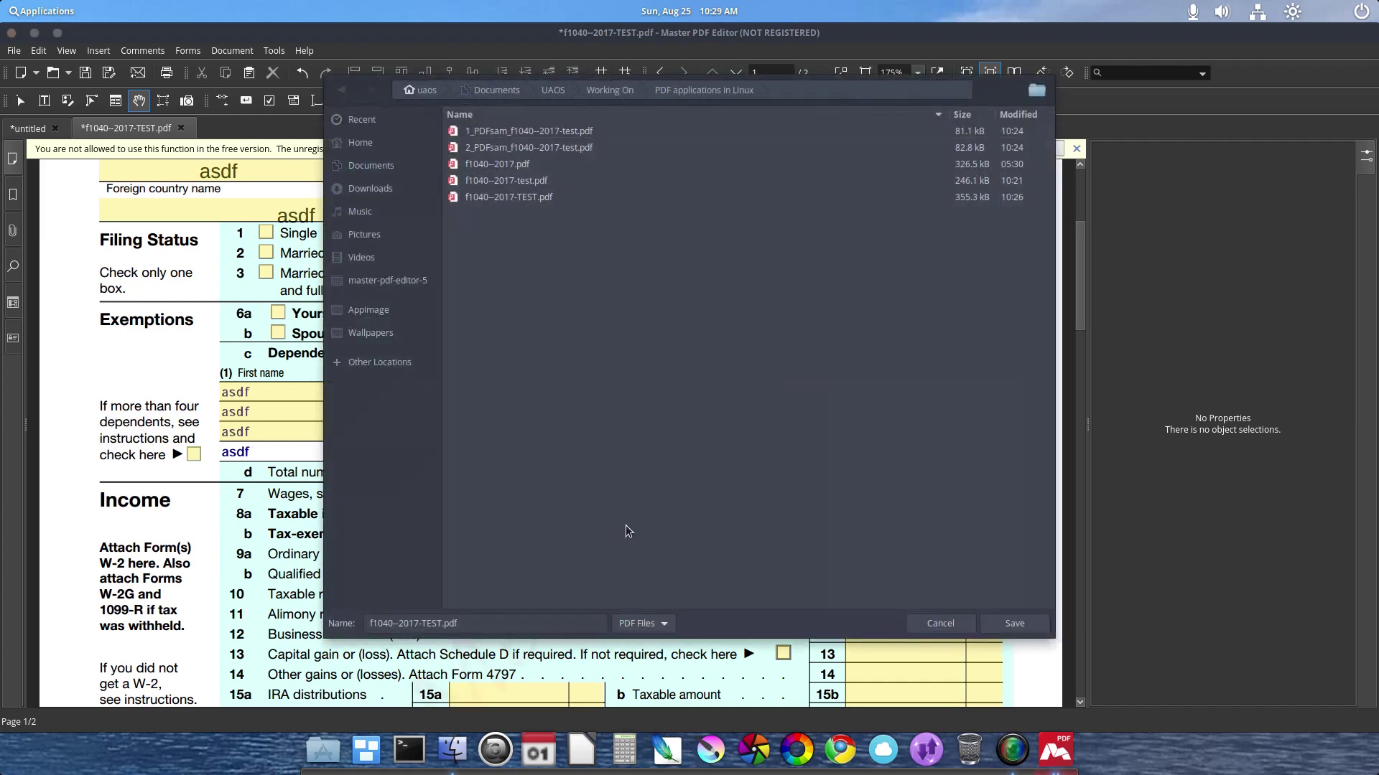
pyautogui.click(429, 623)
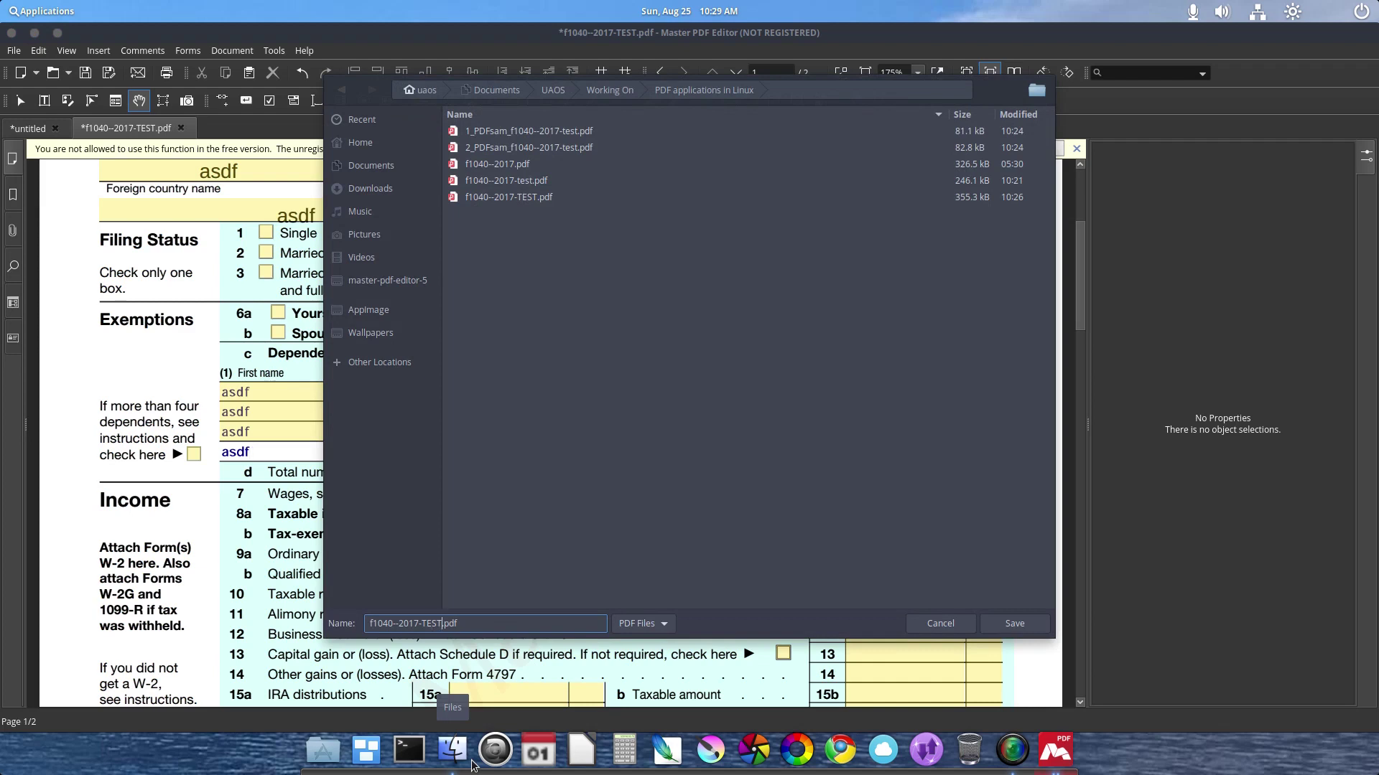
pyautogui.write('-master')
pyautogui.press('Return')
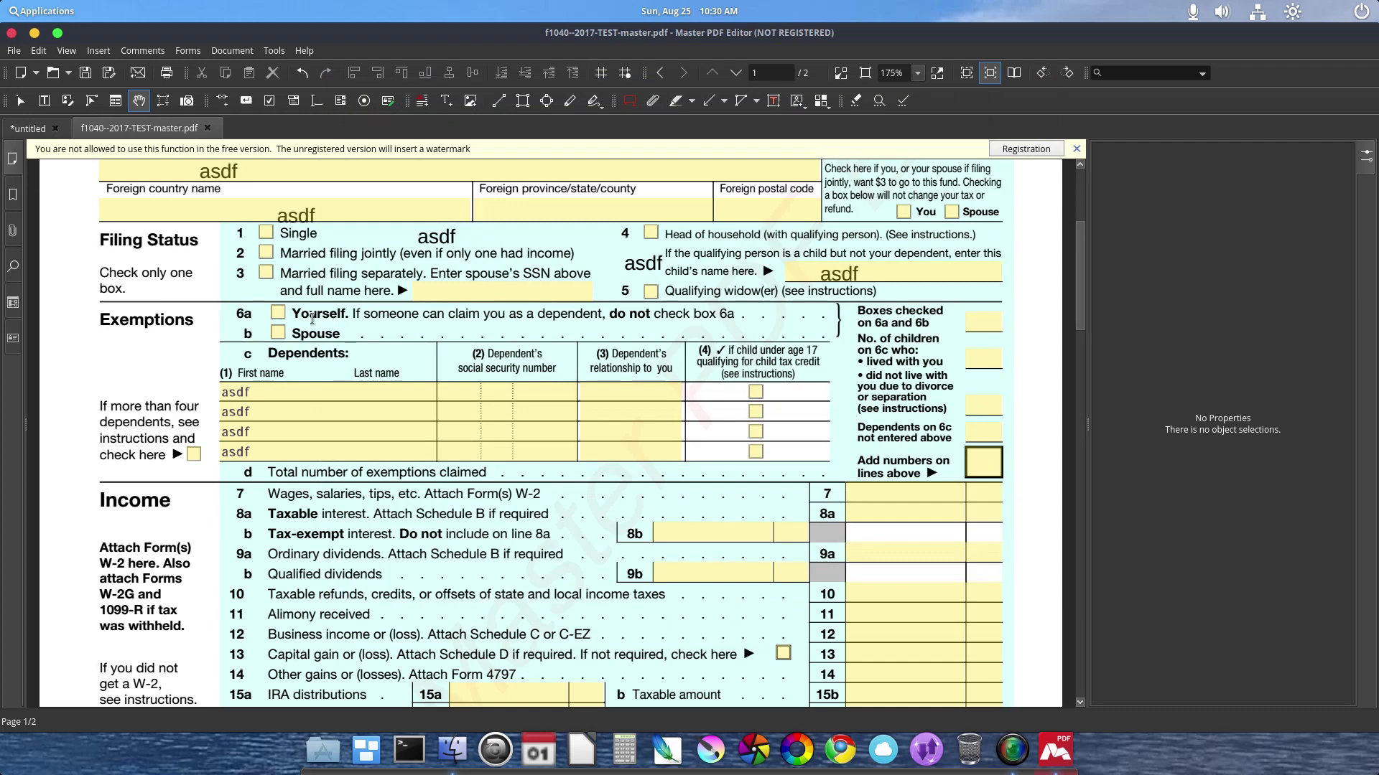
pyautogui.click(293, 392)
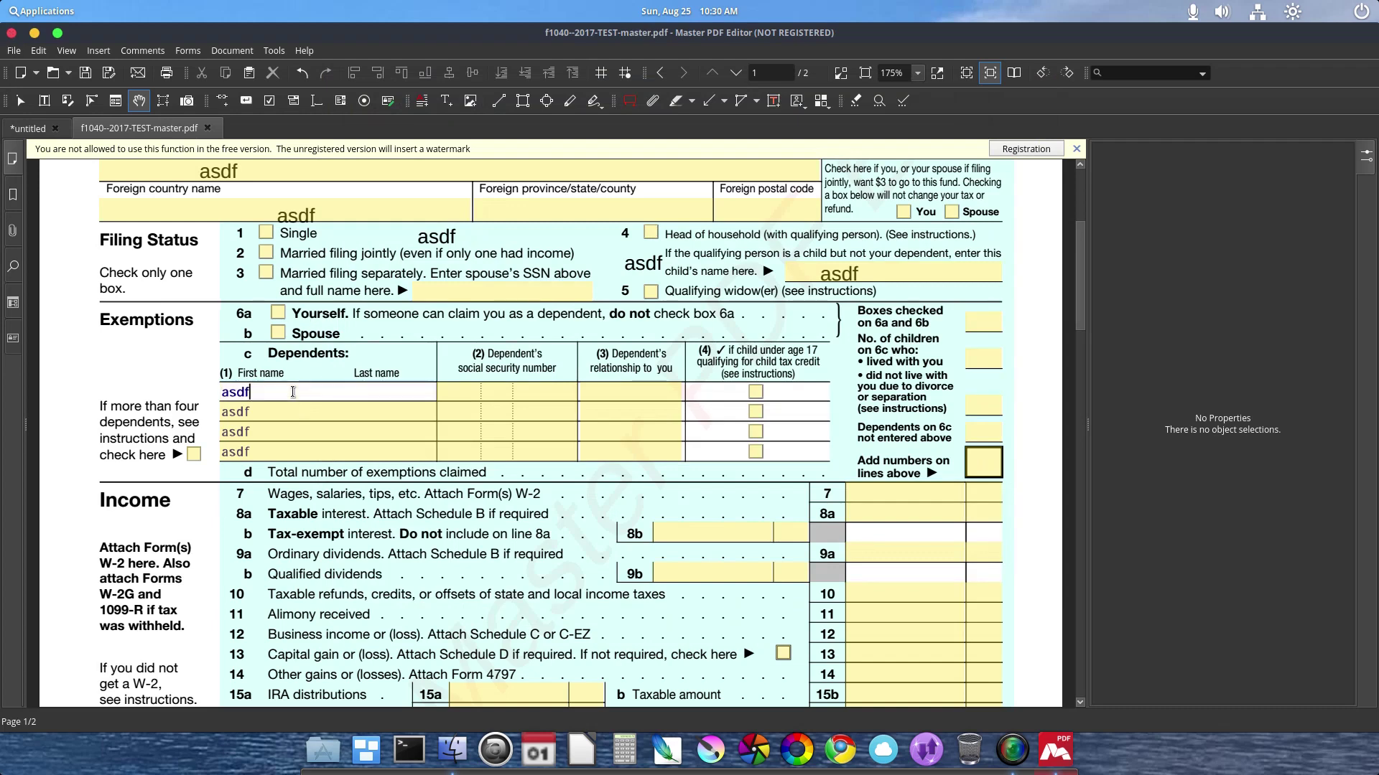
pyautogui.click(13, 34)
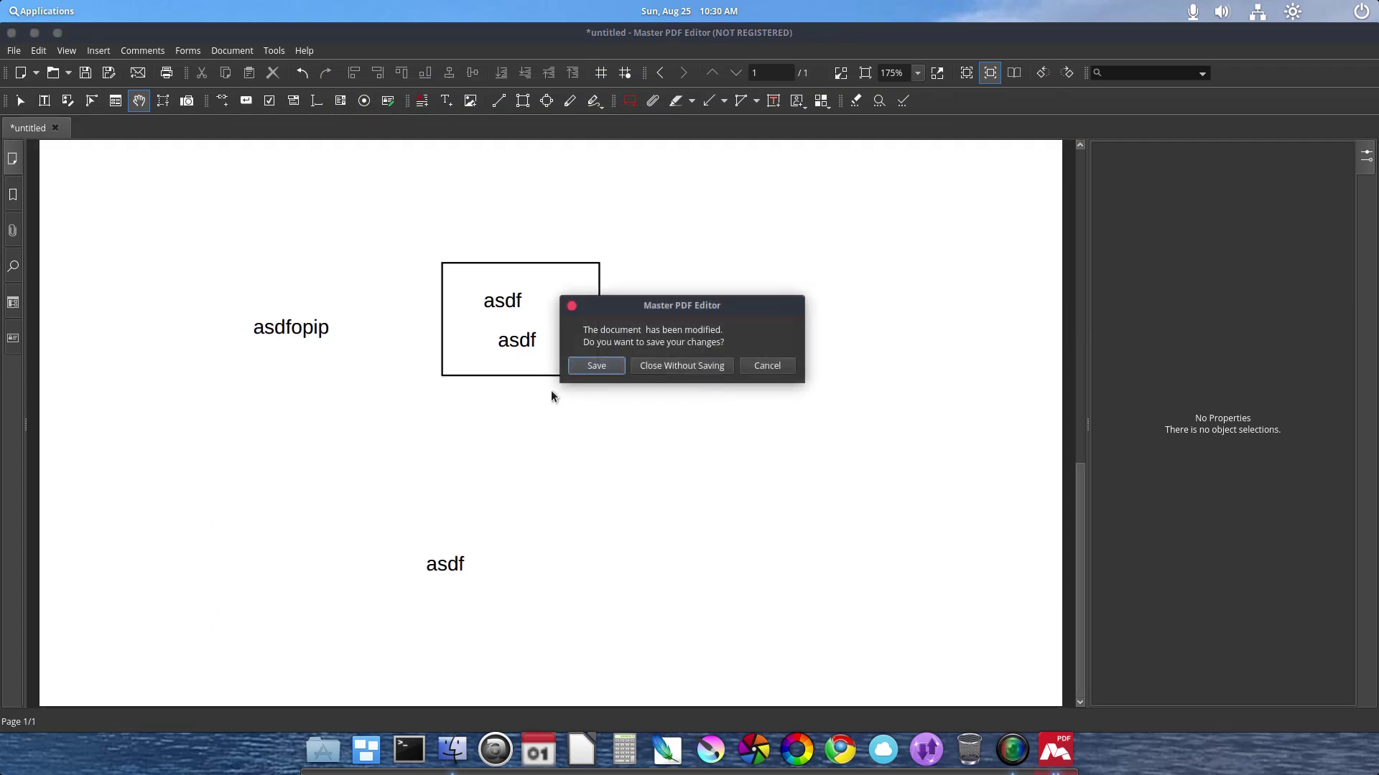
pyautogui.click(594, 367)
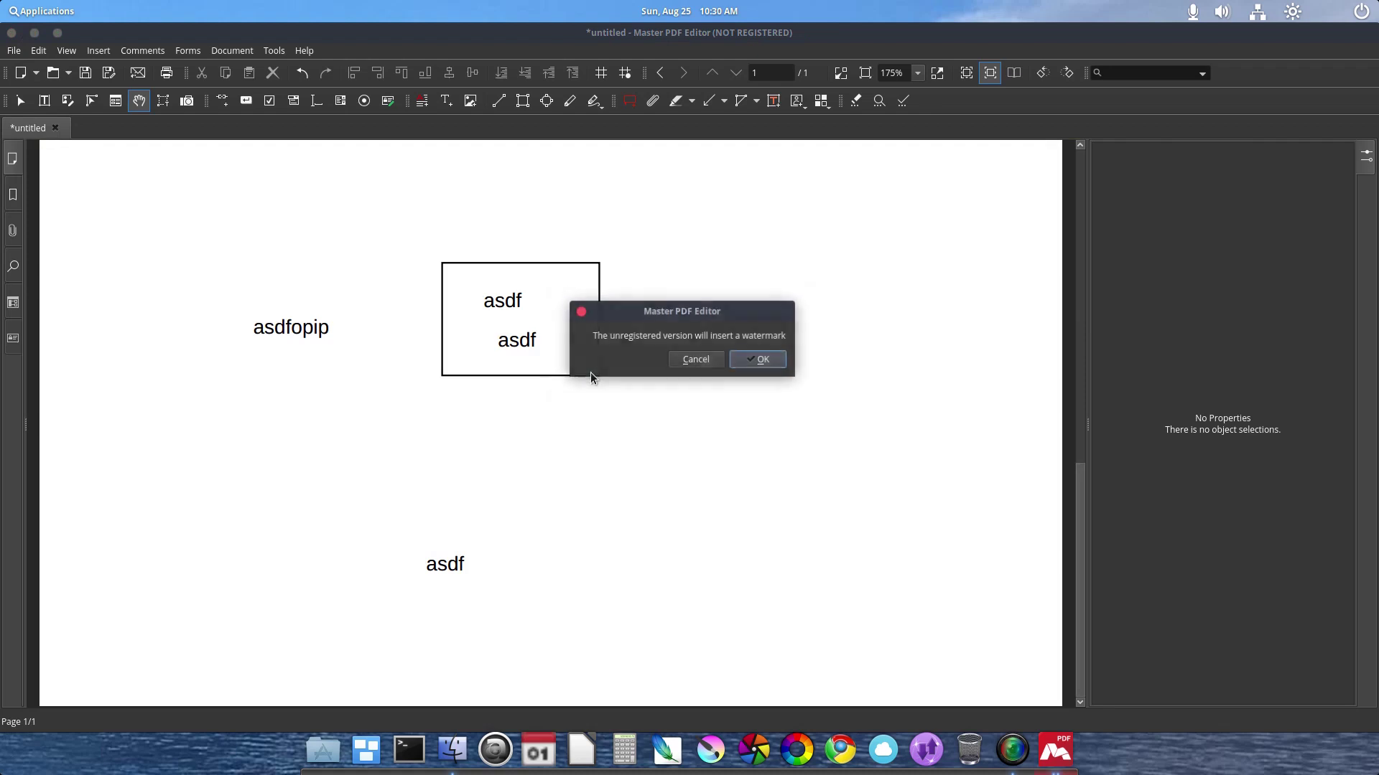
pyautogui.click(757, 361)
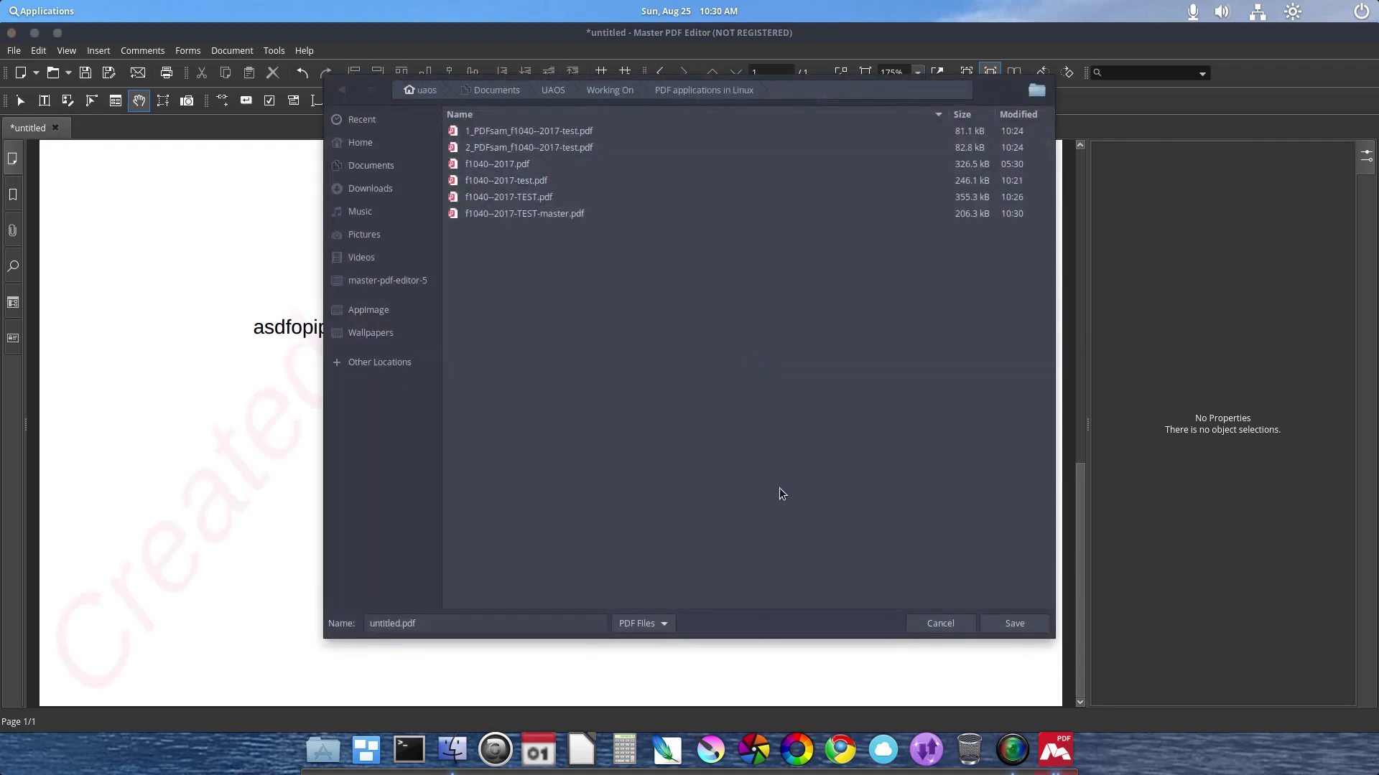
pyautogui.click(942, 624)
# Close Master PDF Editor without saving the untitled document, and open f1040--2017-TEST-master.pdf from the file manager in WPS PDF.
pyautogui.click(11, 33)
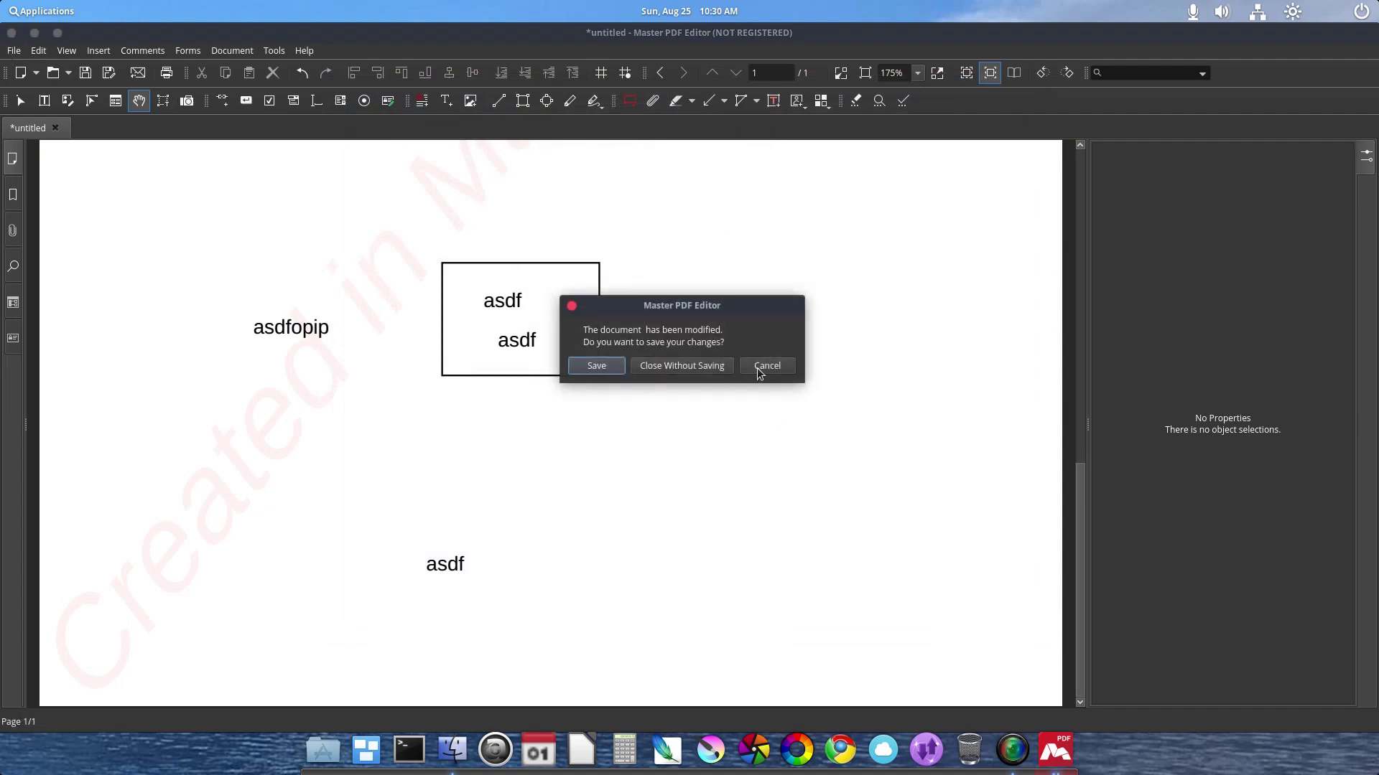
pyautogui.click(700, 367)
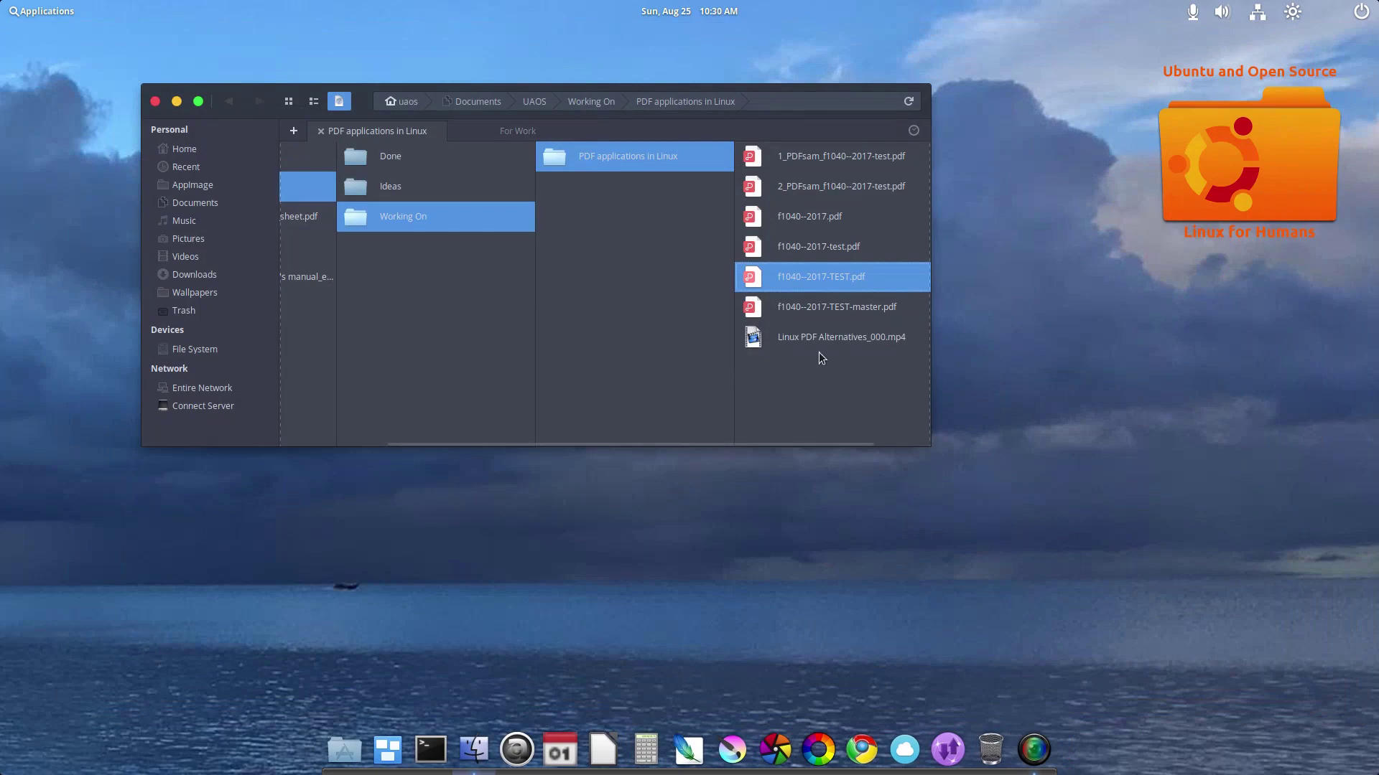
pyautogui.doubleClick(832, 306)
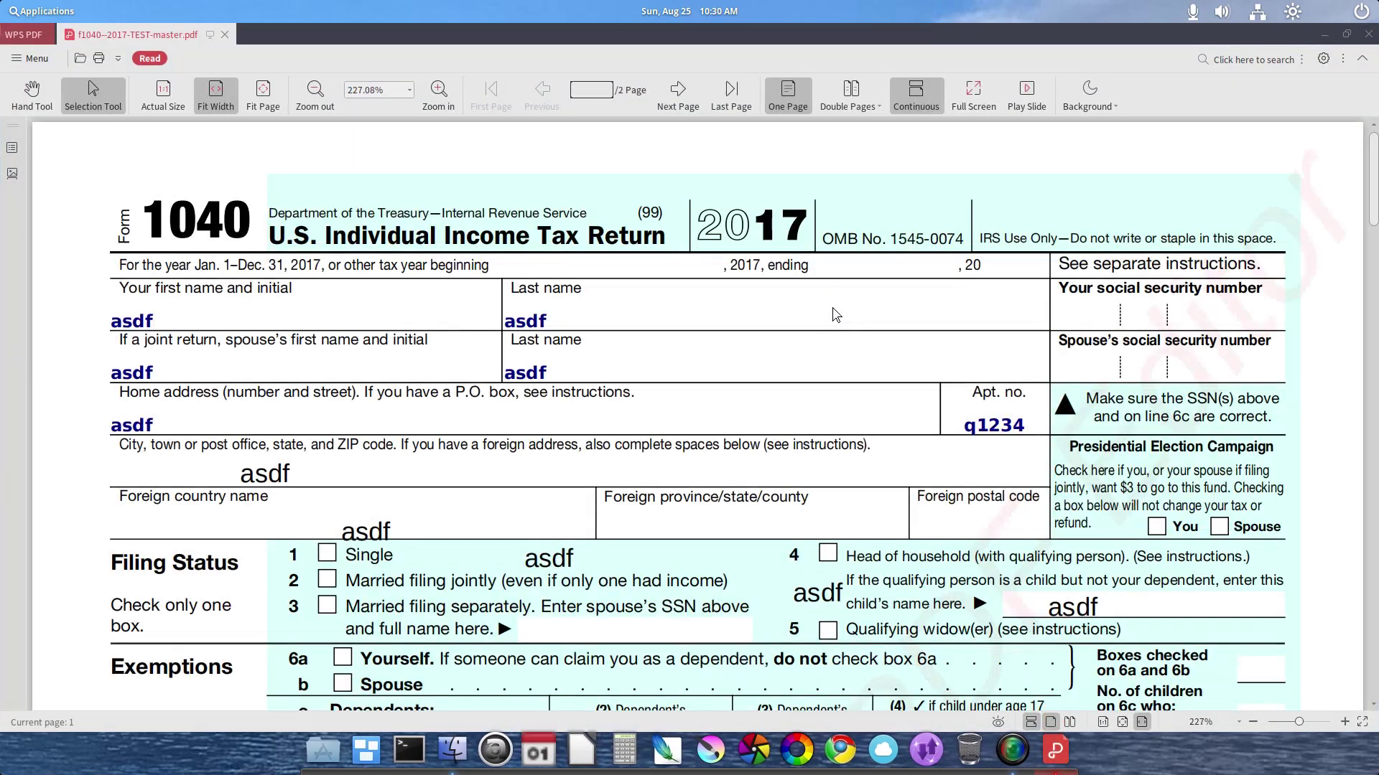
# Examine the saved form and its watermark, test whether the added "asdf" texts and the filled-in fields can be selected, and close WPS PDF.
pyautogui.scroll(-5, 619, 297)
pyautogui.scroll(6, 619, 297)
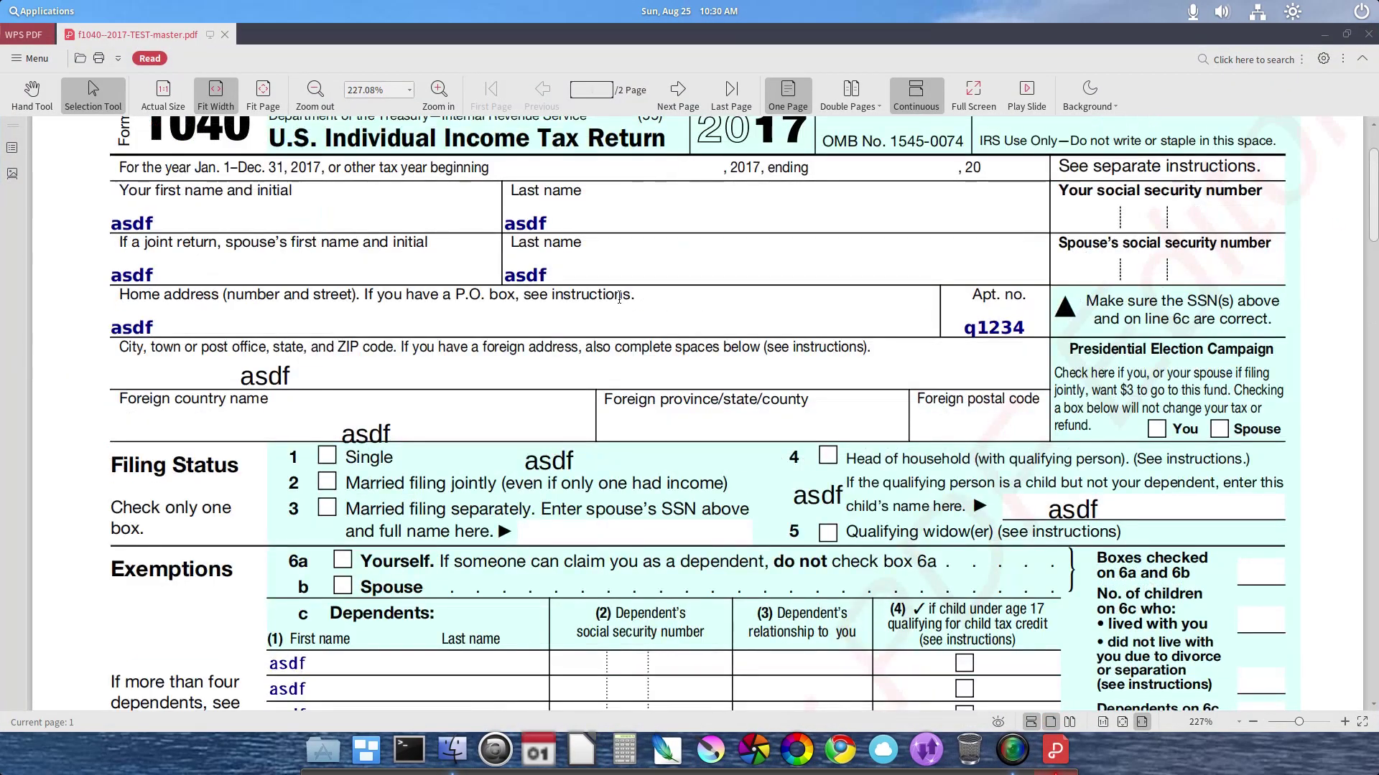
pyautogui.doubleClick(543, 465)
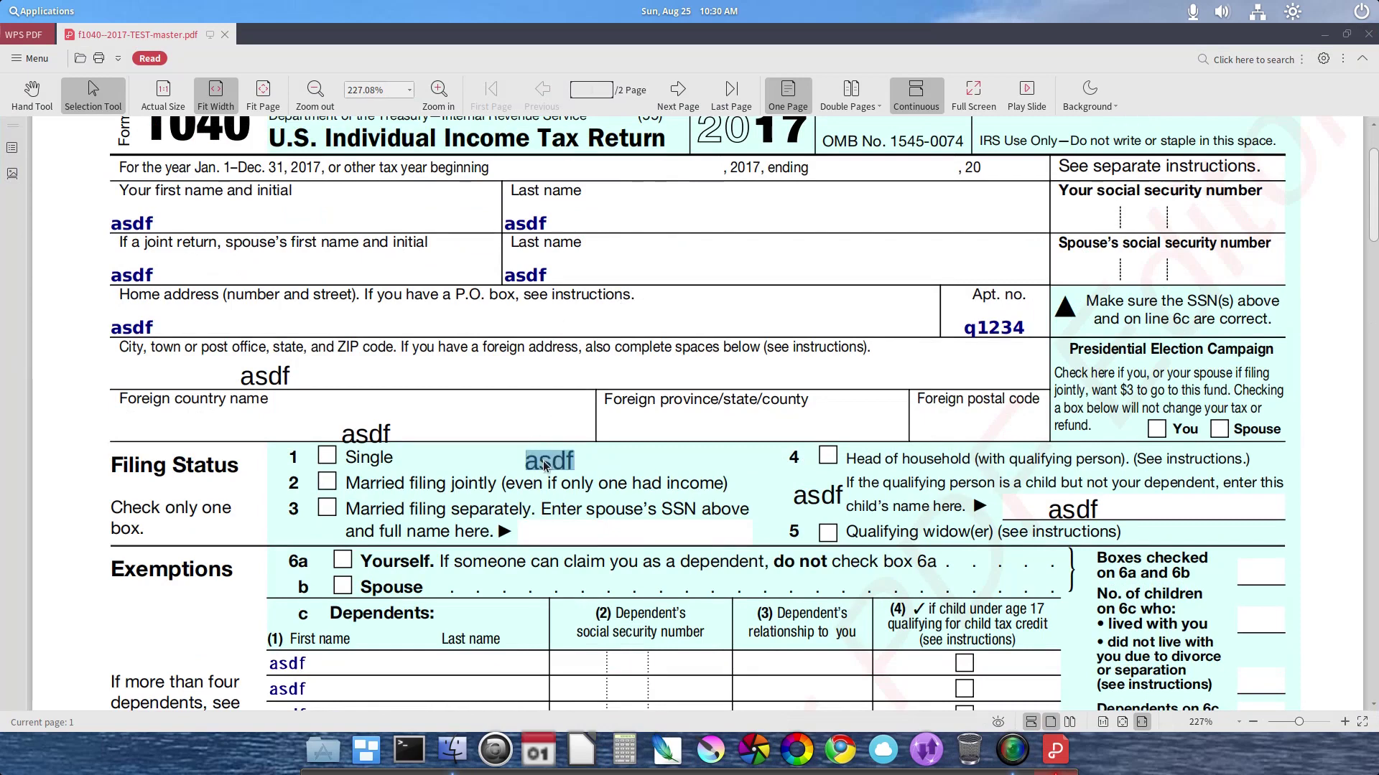
pyautogui.click(385, 433)
pyautogui.doubleClick(355, 430)
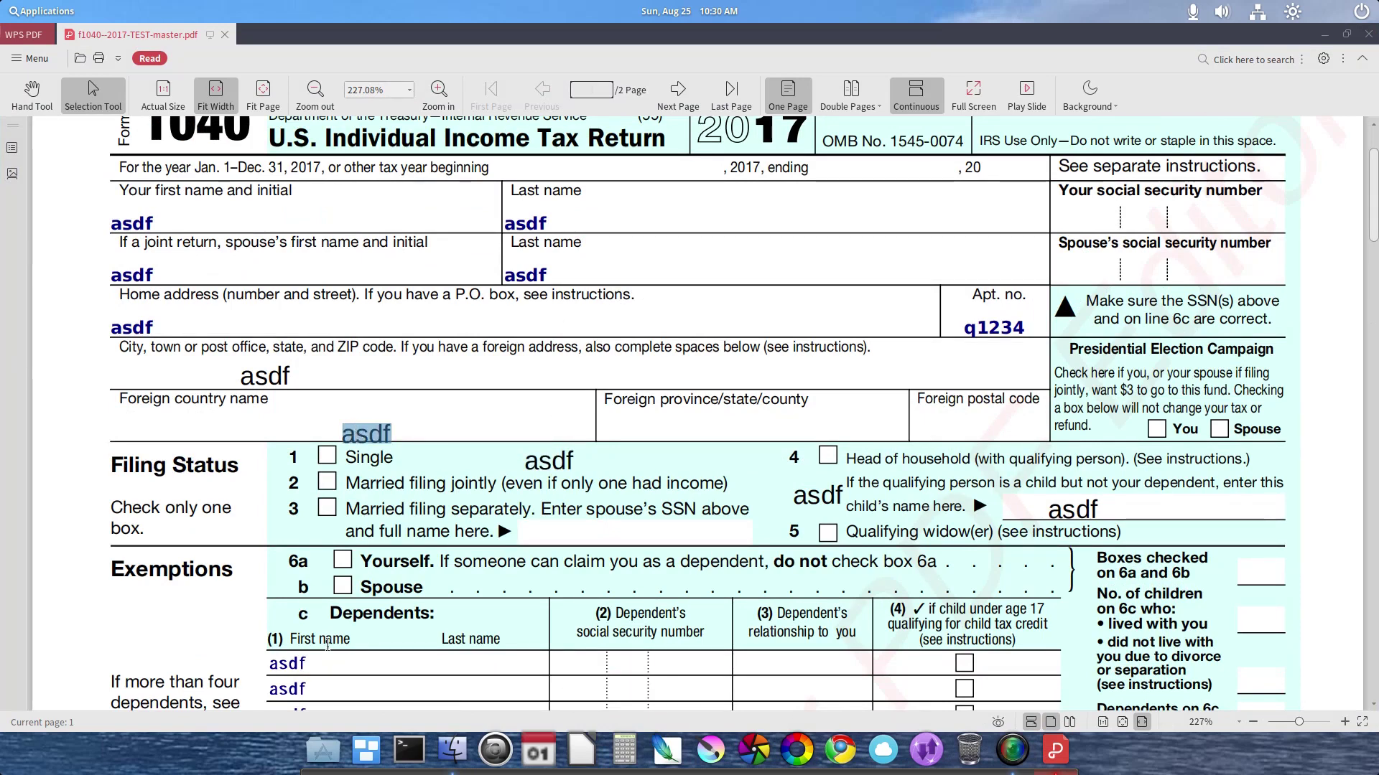
pyautogui.click(323, 667)
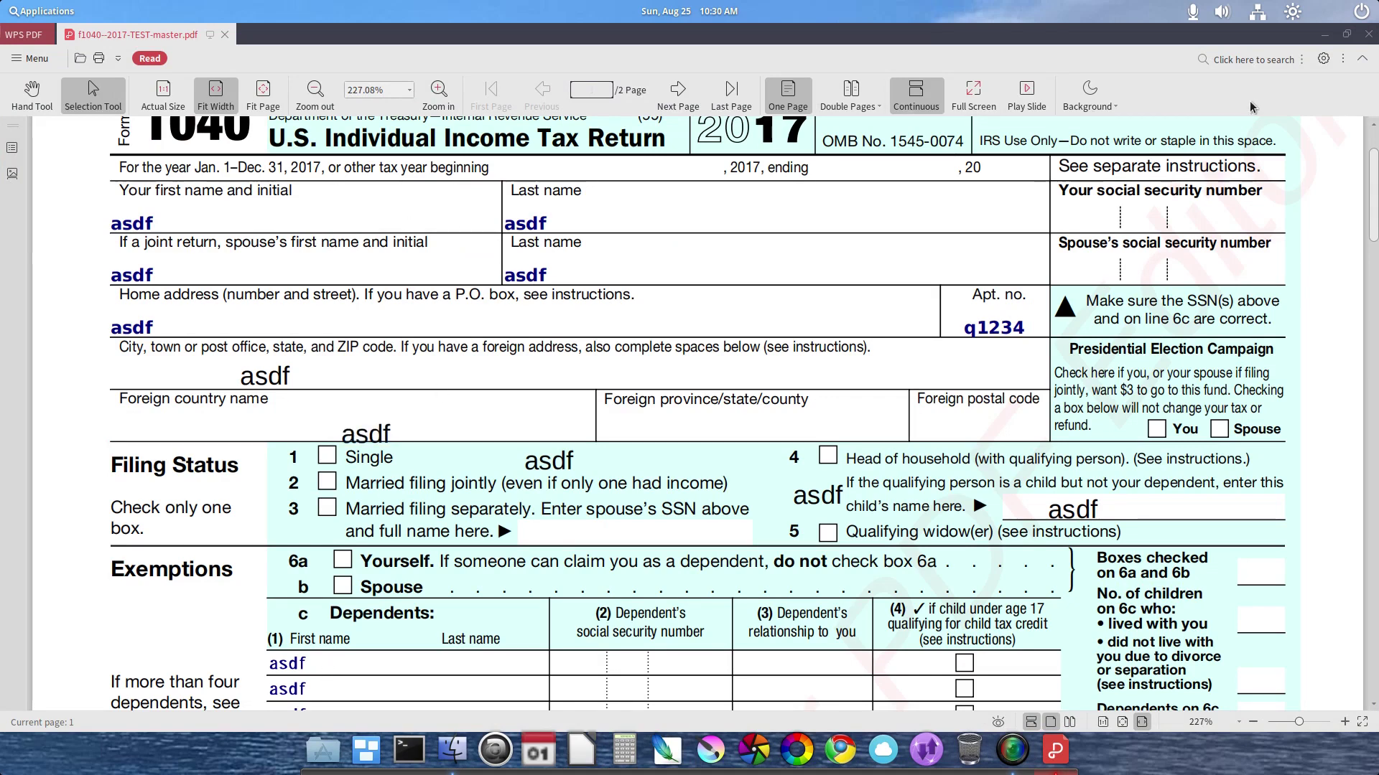
pyautogui.click(1367, 40)
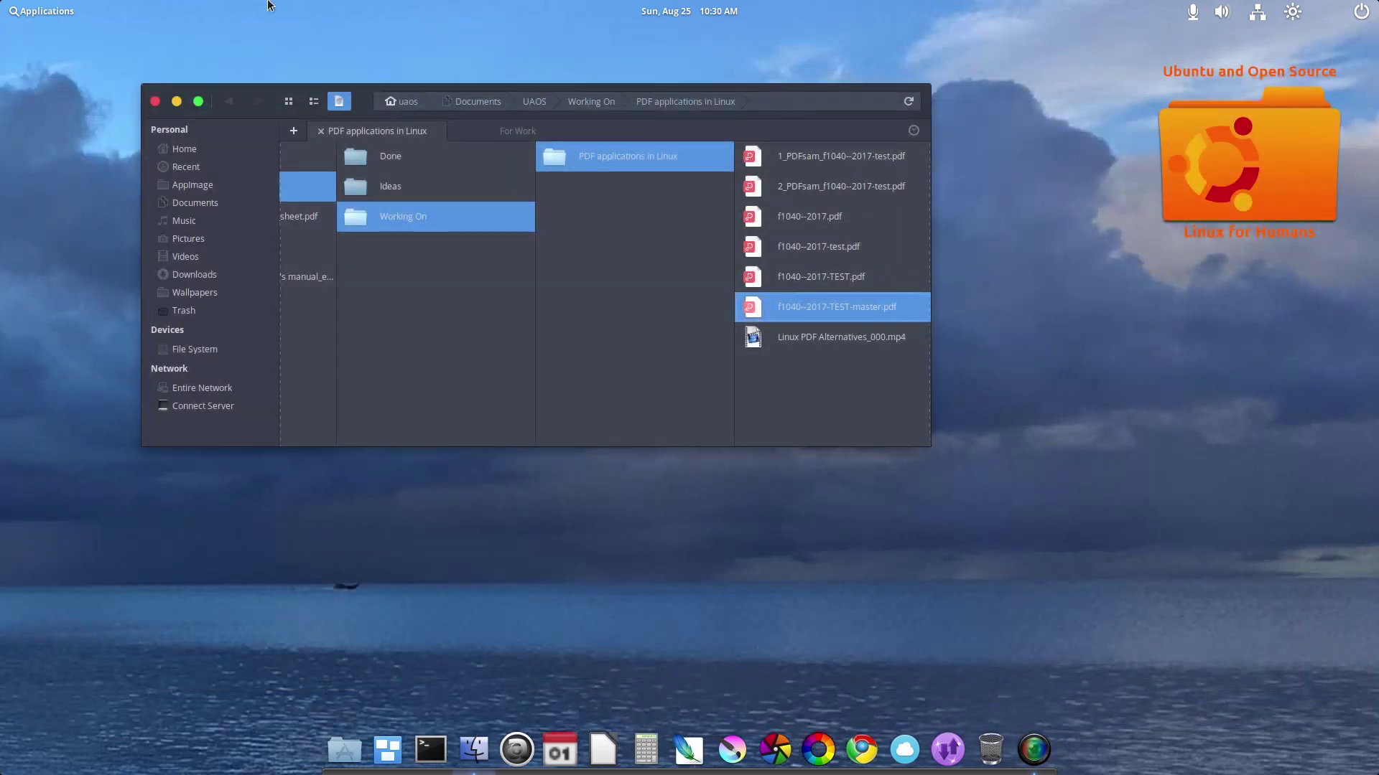
# Review the installed PDF programs in the Office category of the applications launcher and close it.
pyautogui.click(54, 15)
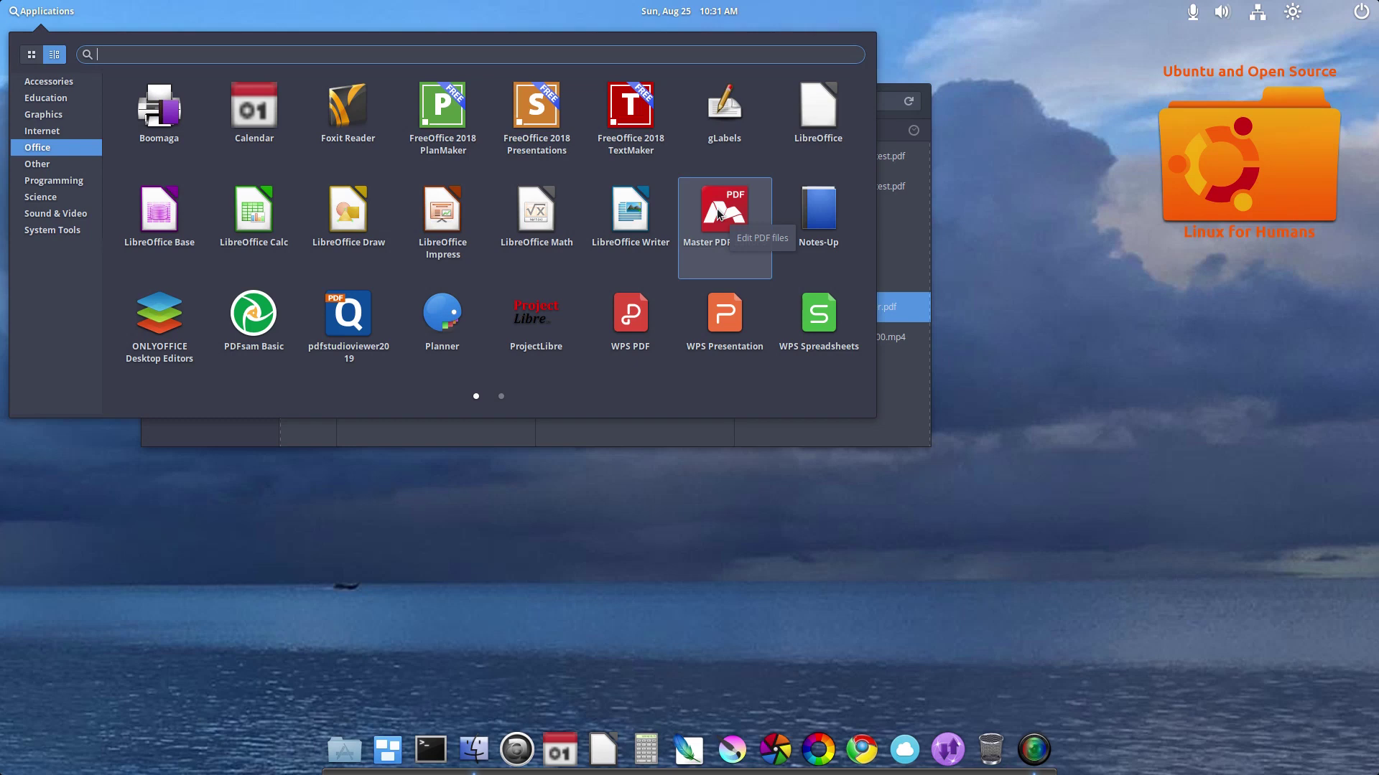
pyautogui.click(639, 524)
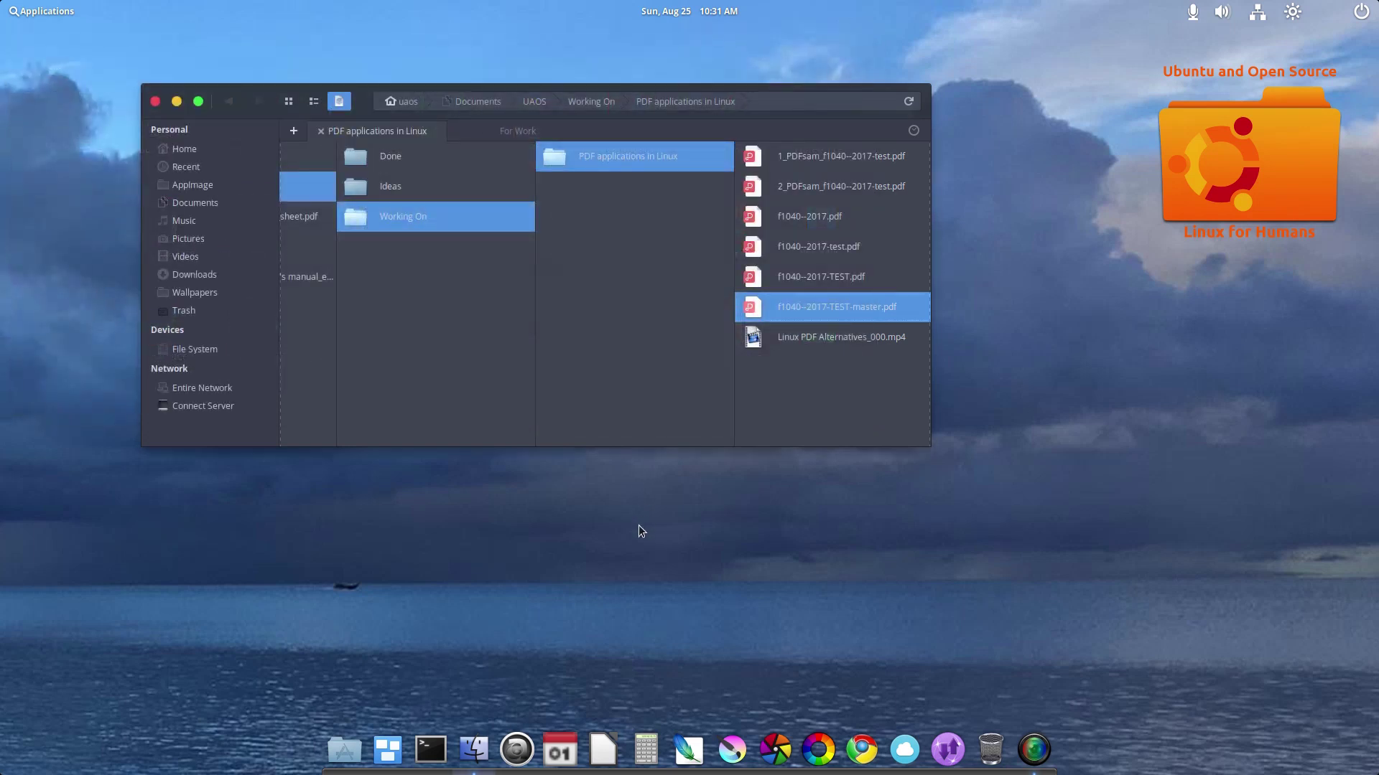